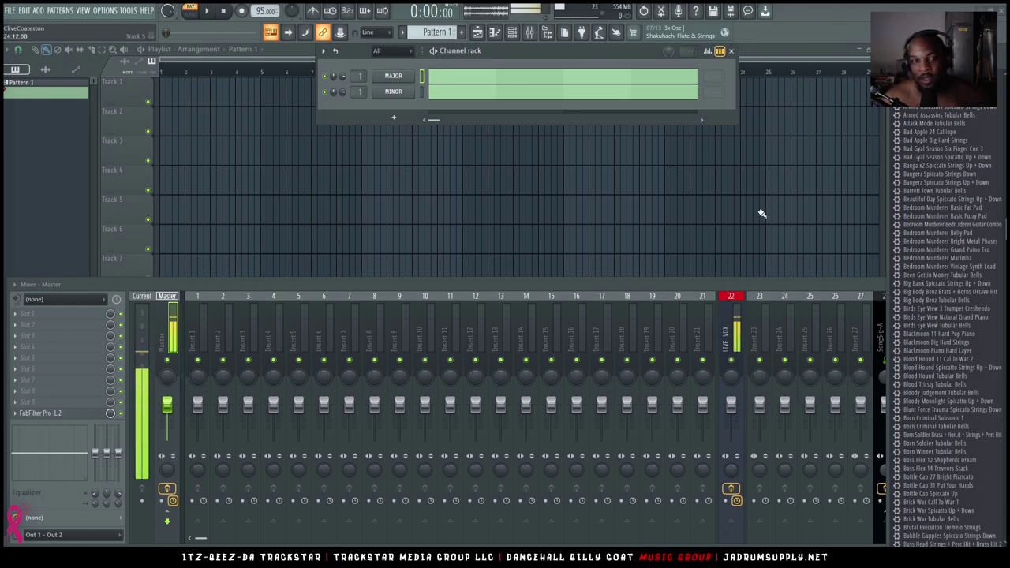
Add an Xpand!2 instrument channel to the channel rack
scroll(951, 178, "down", 4)
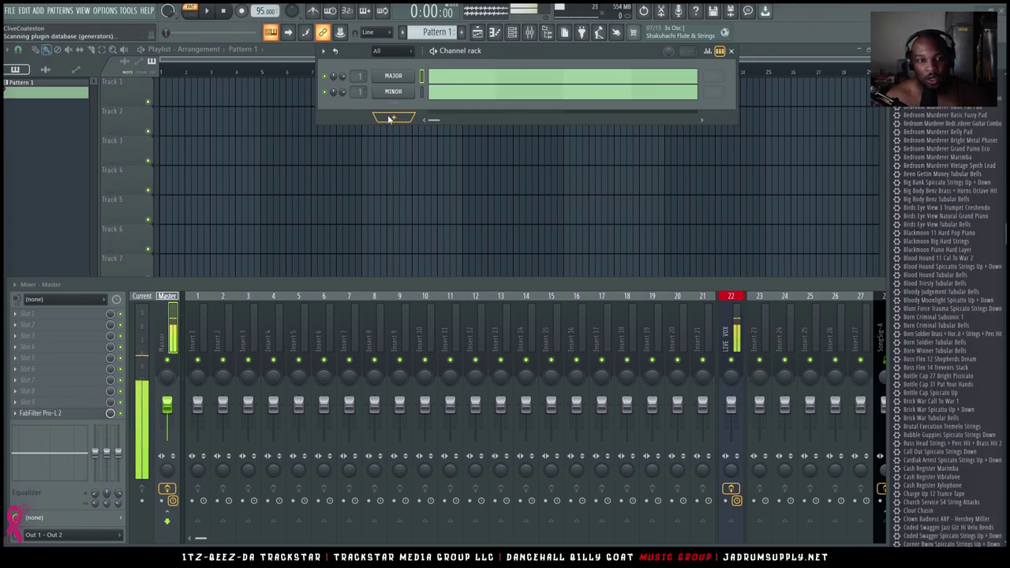
key("F8")
key("F8")
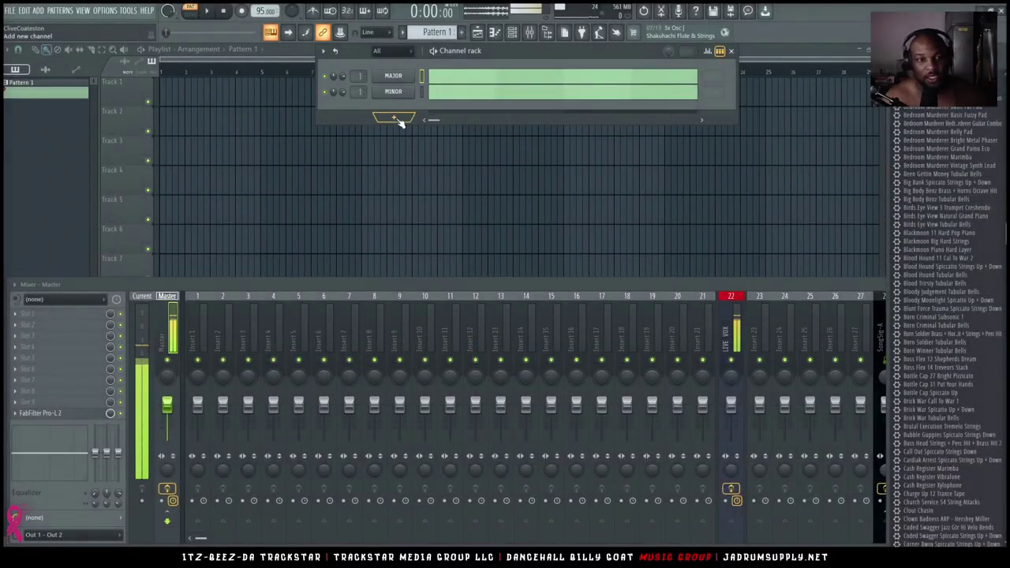
left_click(399, 121)
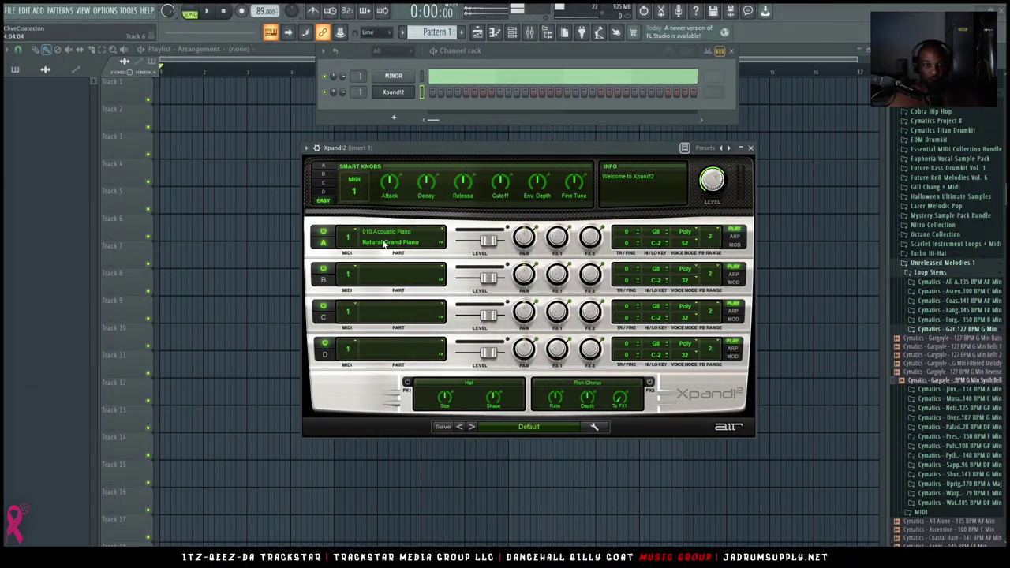
Set part A of Xpand!2 to the Spiccato Strings Up + Down sound from the 014 Strings category
left_click(384, 243)
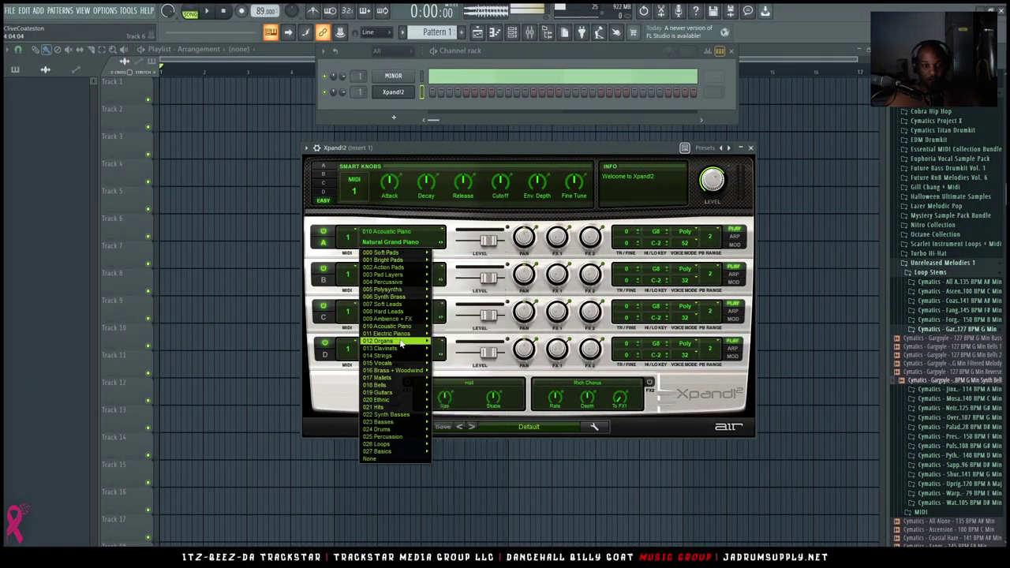
mouse_move(390, 355)
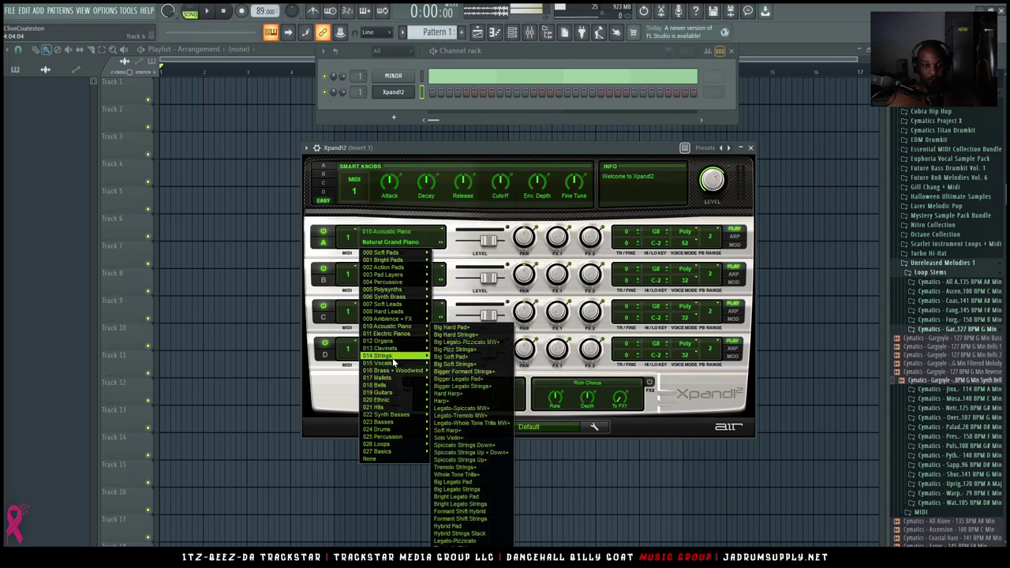
left_click(491, 455)
right_click(410, 93)
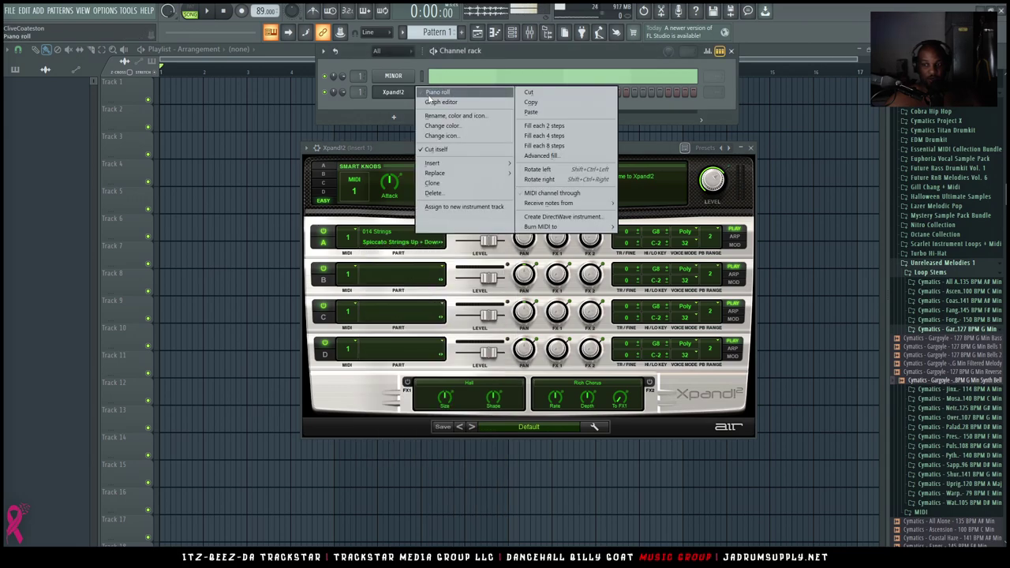
Open the Scores library and load the C_Minor_98_Bpm_[Bandit] score into the Xpand!2 channel
scroll(937, 123, "up", 10)
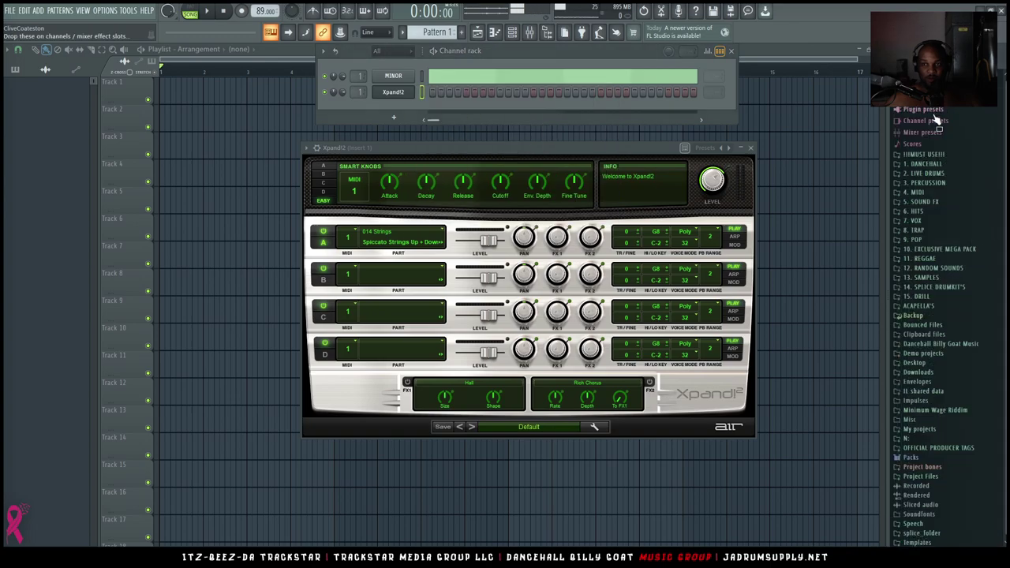
left_click(920, 146)
left_click(955, 231)
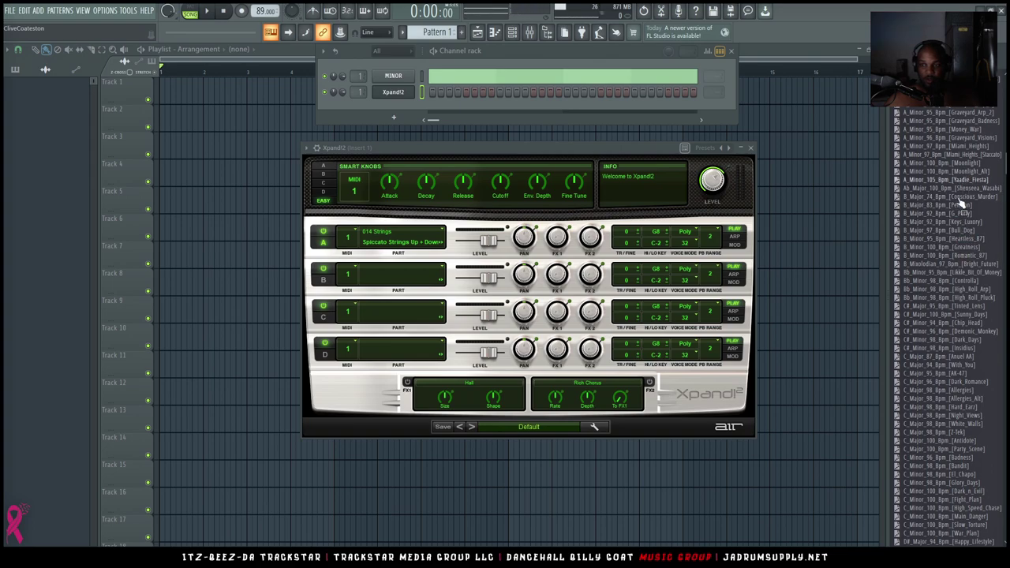
scroll(959, 190, "down", 6)
left_click_drag(951, 315, 939, 320)
Replace the channel's score with D#_Major_96_Bpm_[Killi_Killi] and preview it briefly
scroll(943, 328, "down", 4)
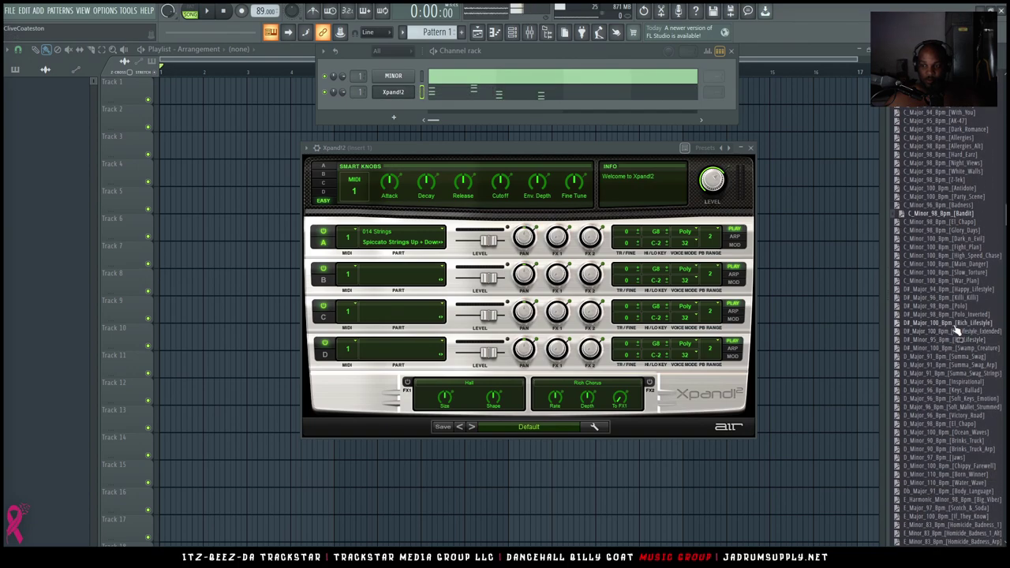
left_click_drag(951, 298, 931, 368)
key("space")
key("space")
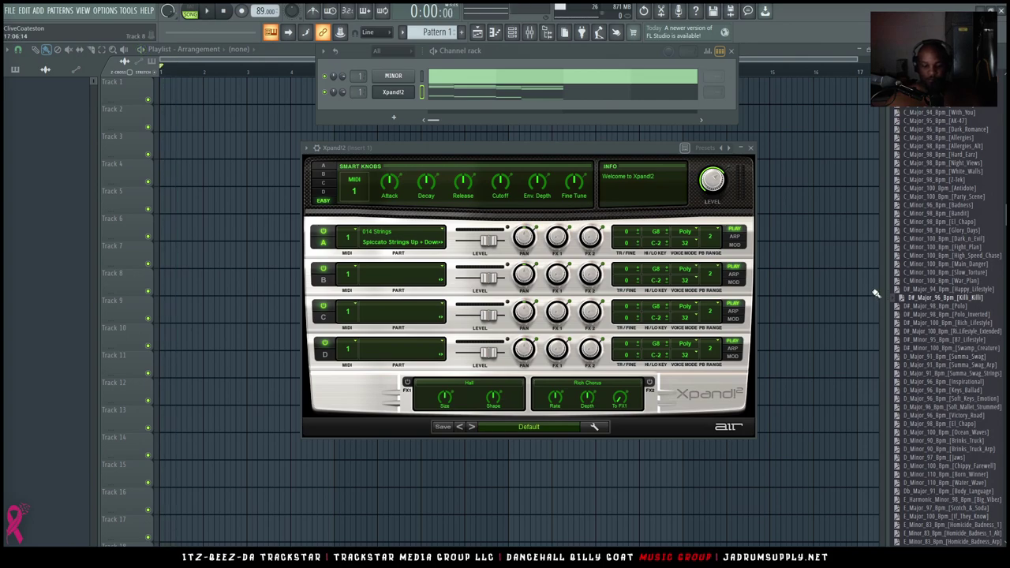
Play the pattern and route the Xpand!2 channel straight to the Master track
key("space")
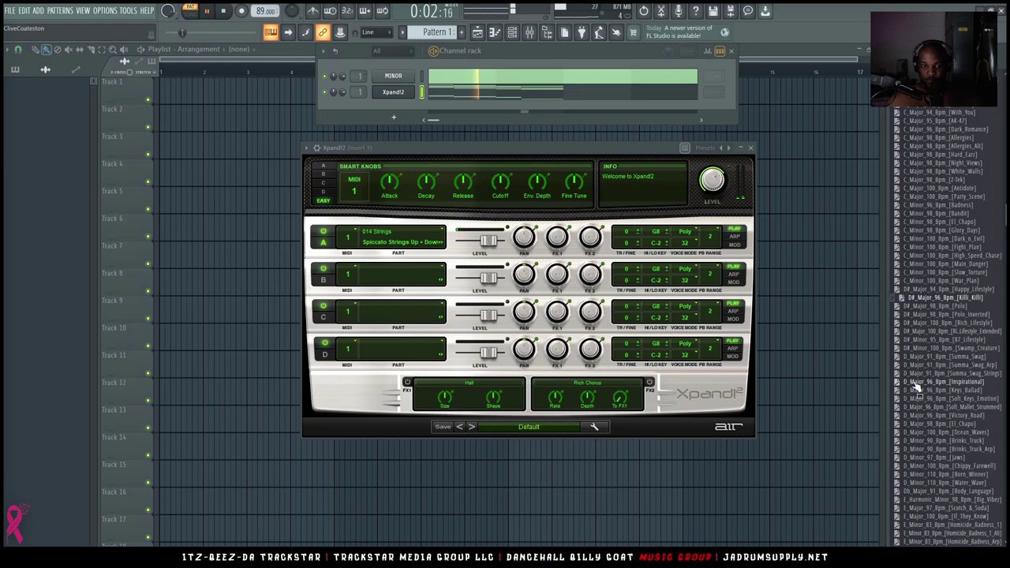
left_click_drag(361, 92, 361, 99)
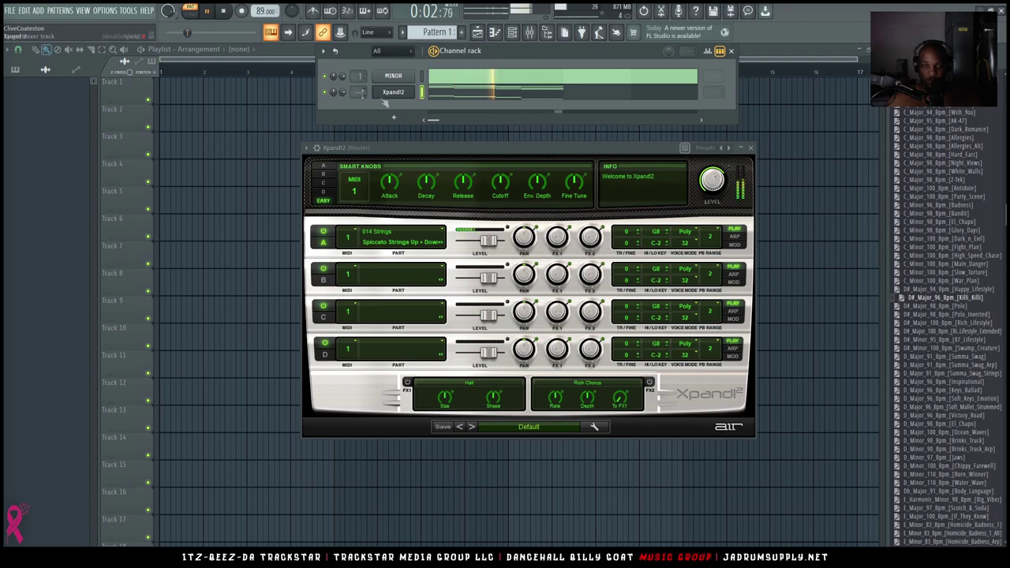
key("space")
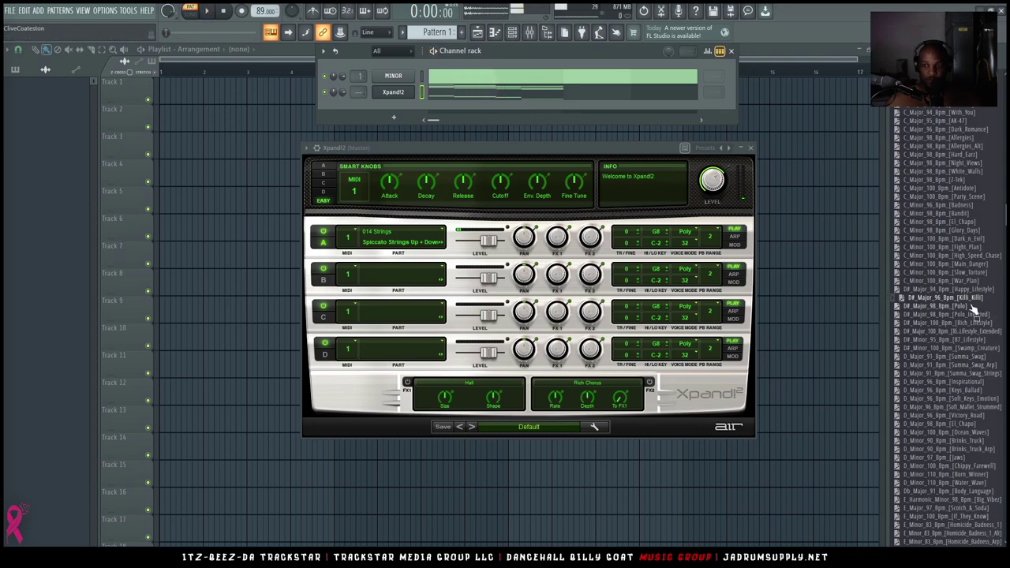
Duplicate the chord progression in the Xpand!2 piano roll so that it fills four bars
left_click(481, 98)
key("ctrl+b")
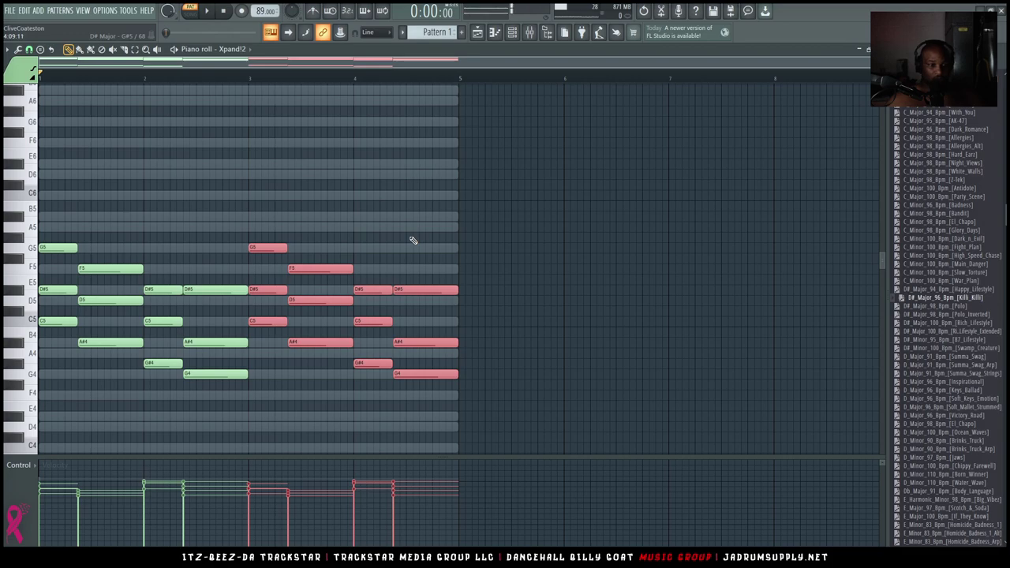
right_click(414, 241, "ctrl")
left_click(563, 105, "ctrl")
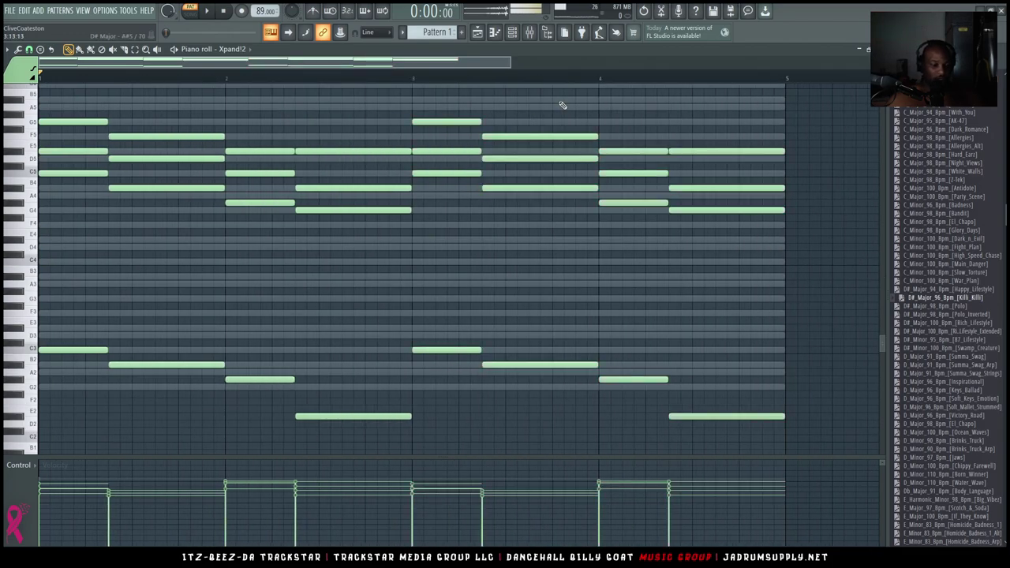
right_click(562, 105, "ctrl")
Move mixer insert 1 with its effects to position 2 and route the Xpand!2 channel to the empty insert 1
left_click(522, 38)
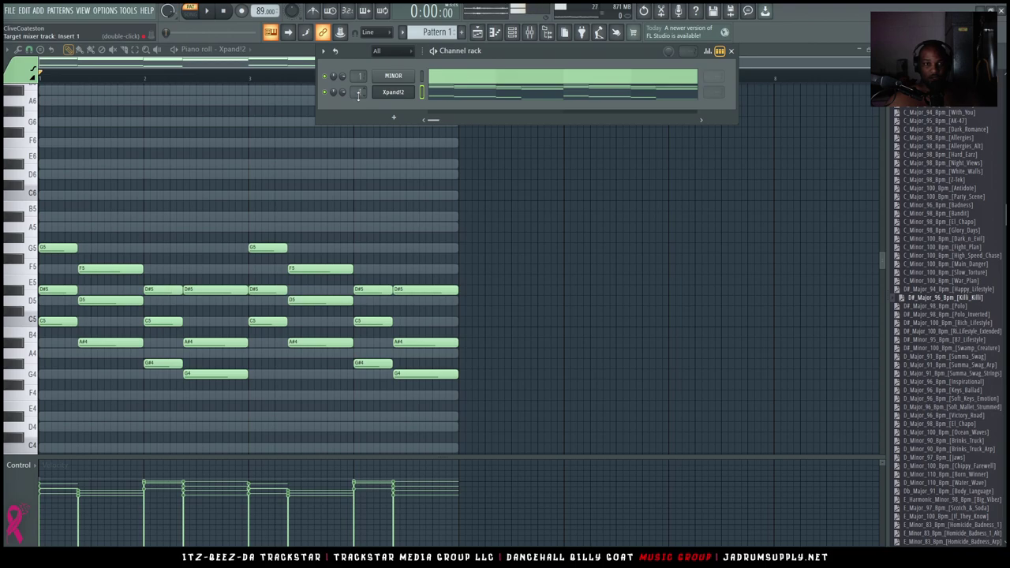
double_click(359, 92)
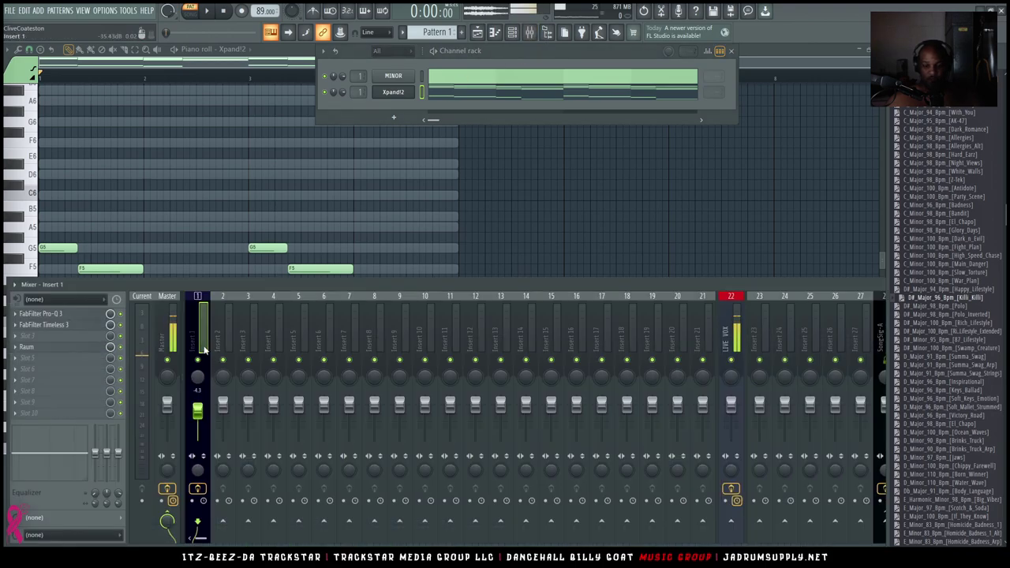
left_click(224, 340)
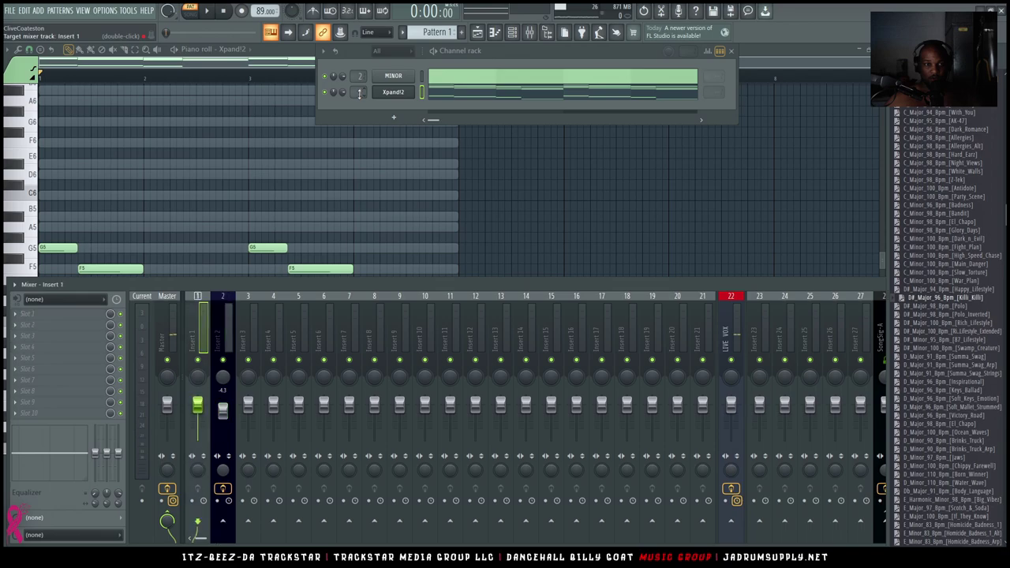
double_click(359, 93)
Clone the Xpand!2 channel and paste the chord notes into the clone
key("space")
right_click(393, 94)
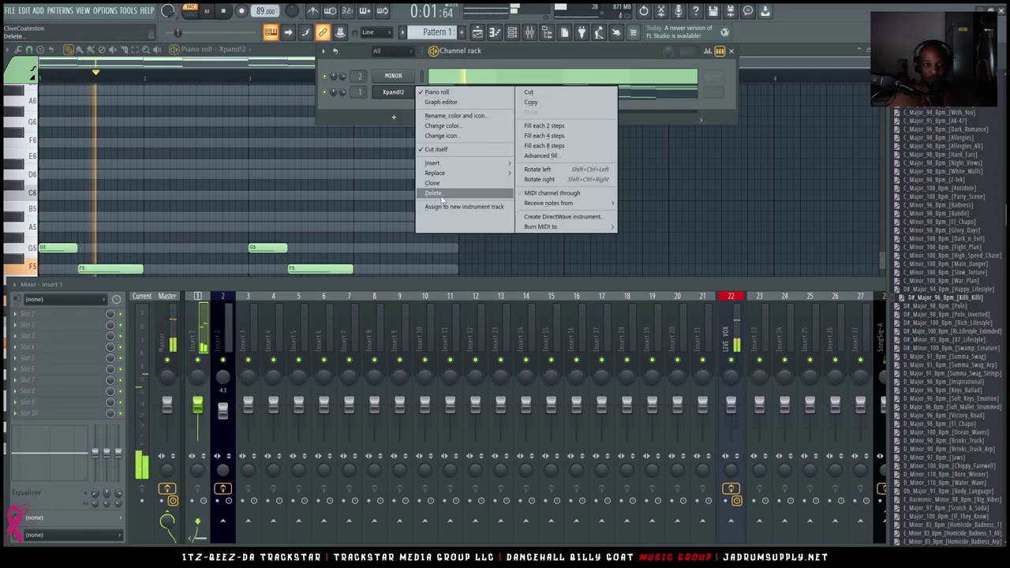
left_click(433, 182)
key("space")
left_click(423, 109)
key("ctrl+v")
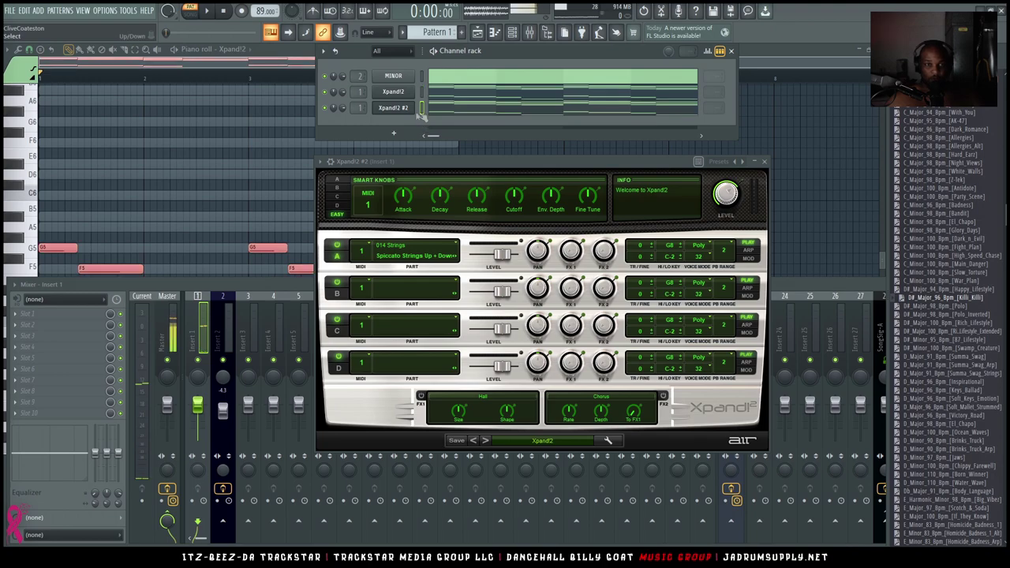
Set part A of the cloned Xpand!2 to Natural Grand Piano from 010 Acoustic Piano and route the clone to mixer insert 2
left_click(397, 251)
mouse_move(422, 342)
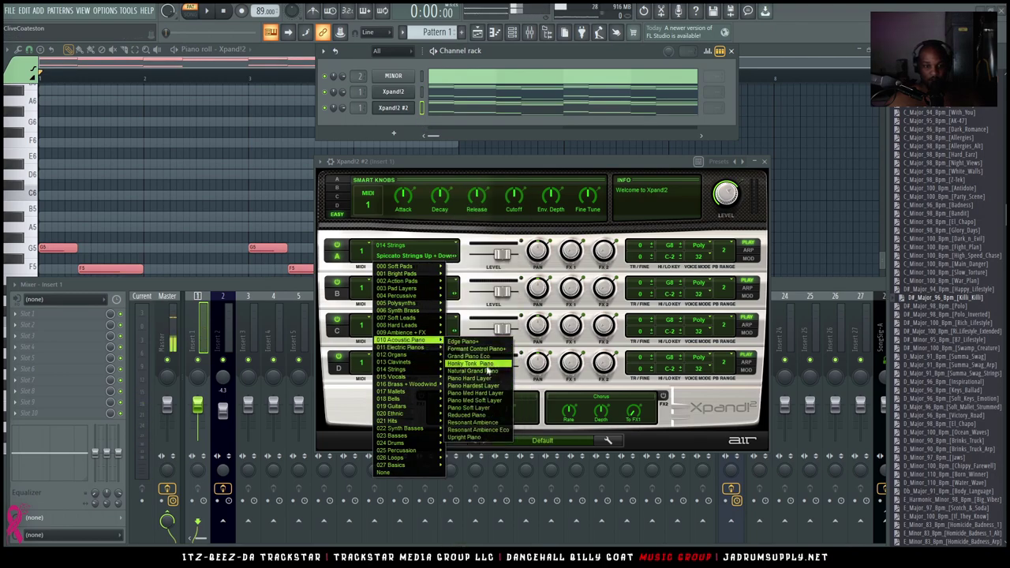
left_click(488, 370)
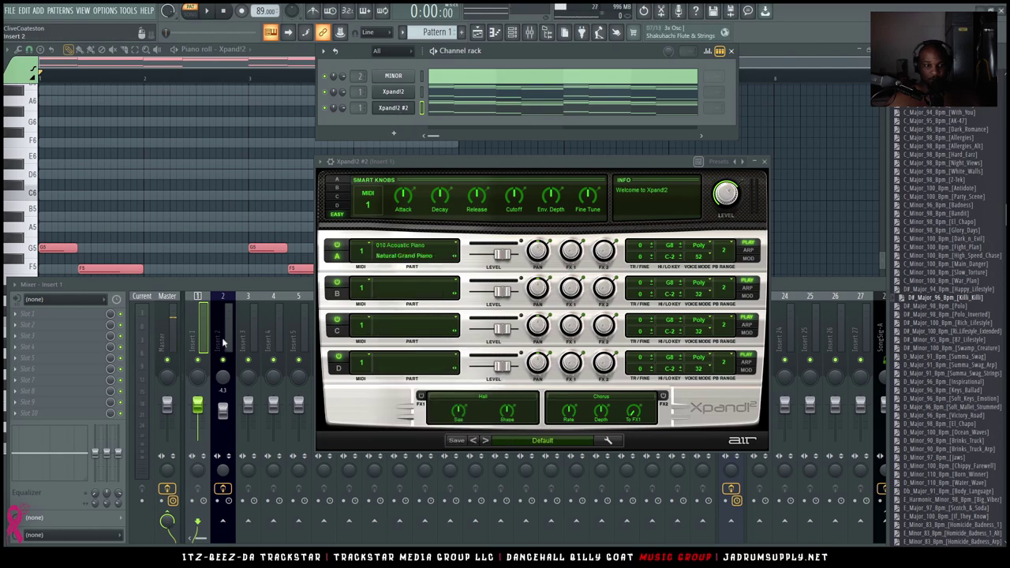
left_click(223, 342)
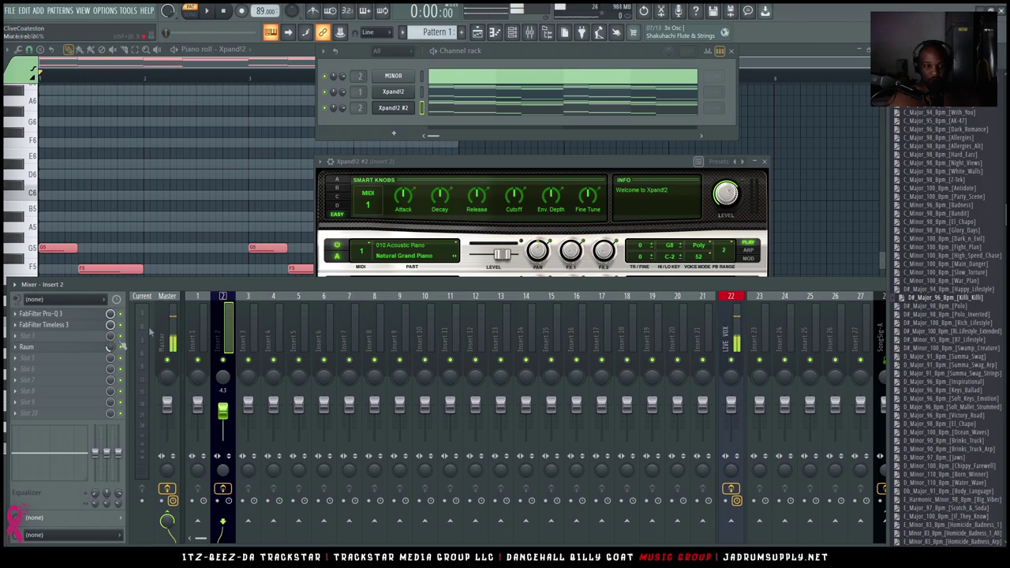
On insert 2, set the Raum mix to about 26% and the Timeless 3 mix to about 37%, and open FabFilter Pro-Q 3
key("space")
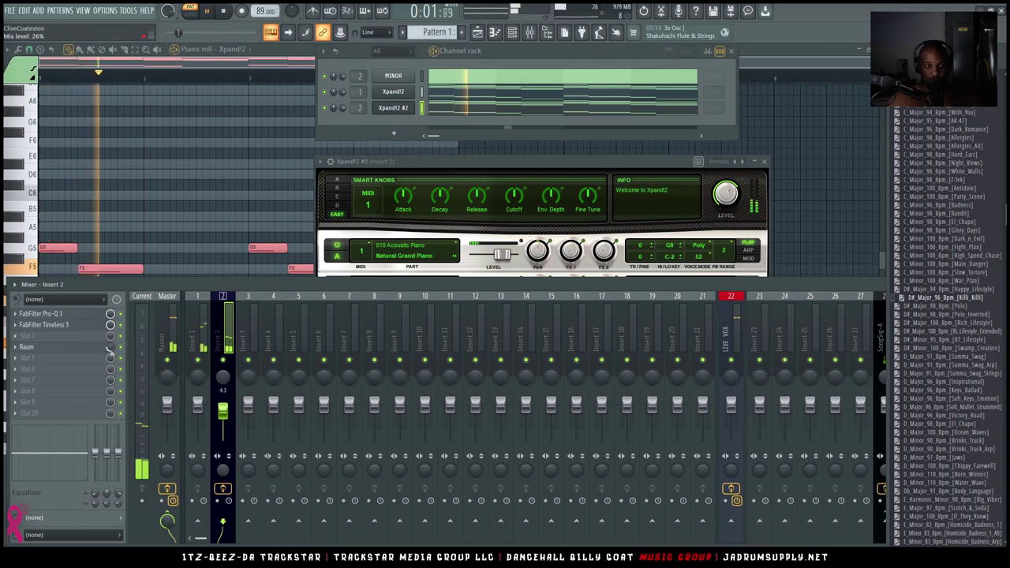
key("space")
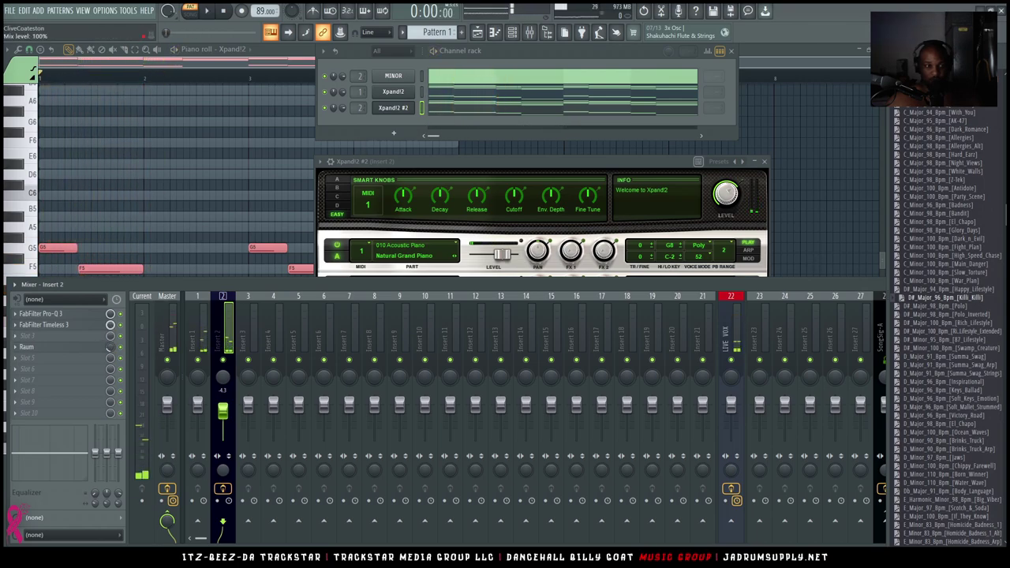
key("space")
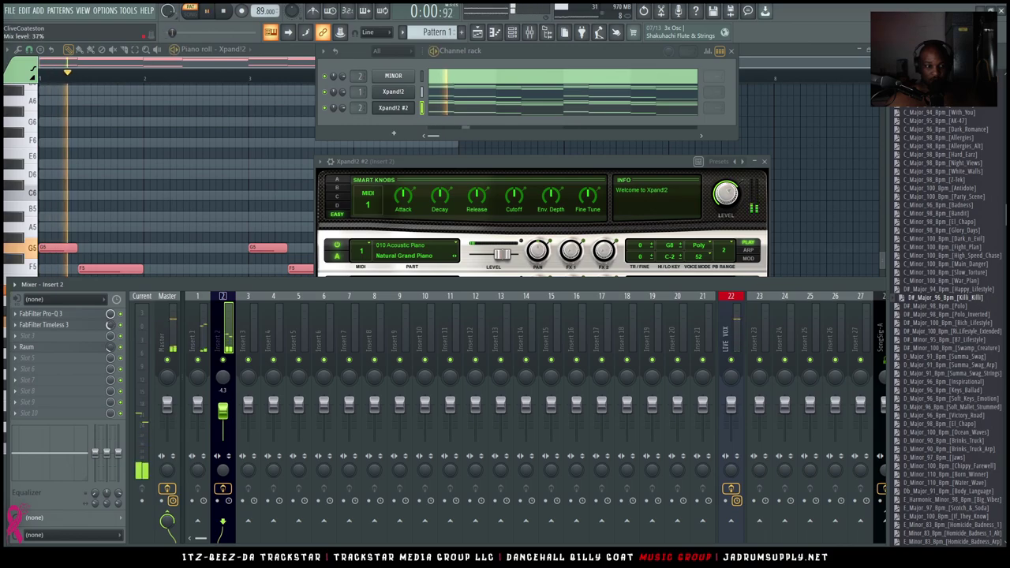
left_click(89, 319)
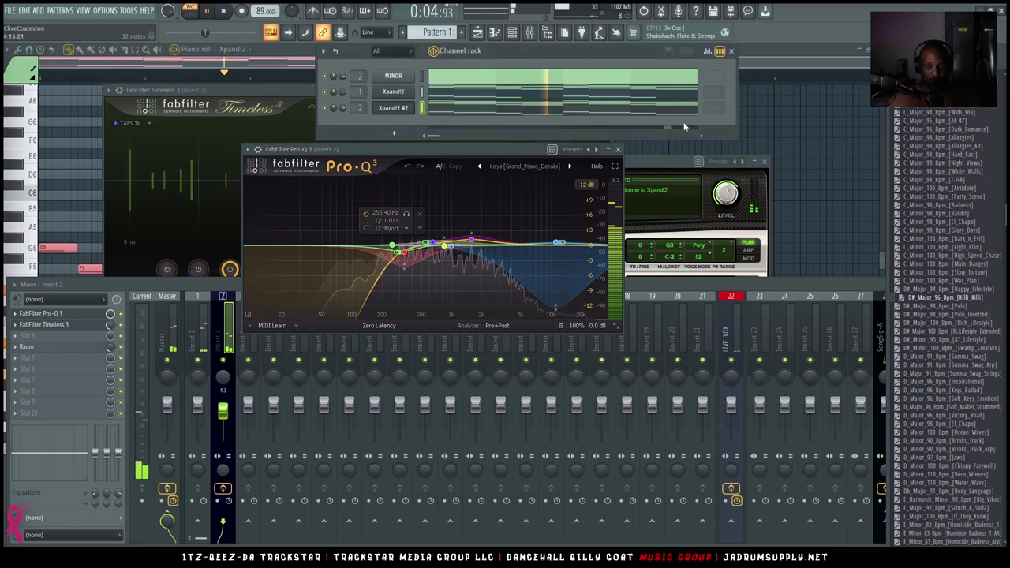
Add short F4 and A4 notes in the first half of bar 1 in the cloned channel's piano roll
left_click(488, 109)
key("space")
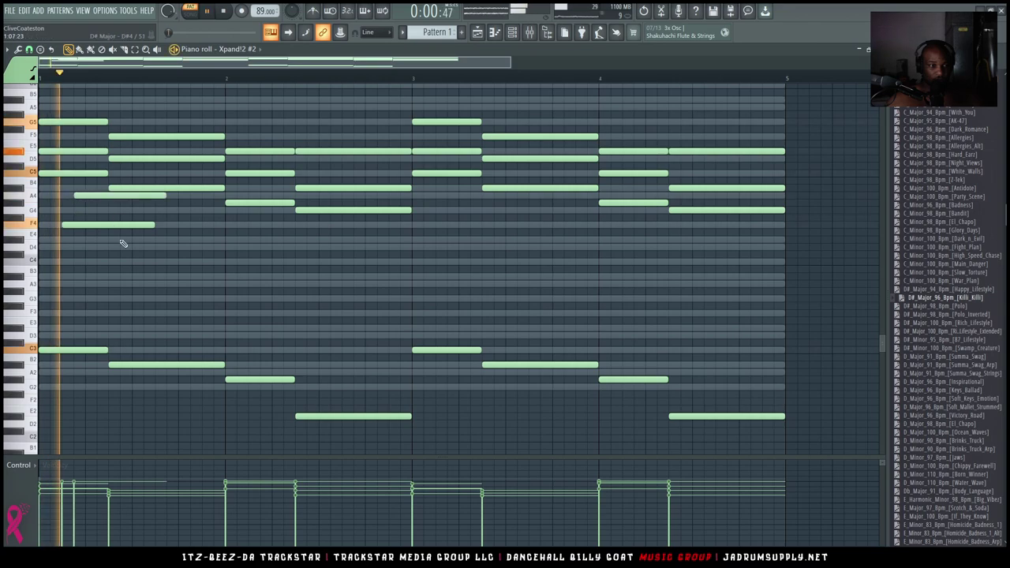
key("space")
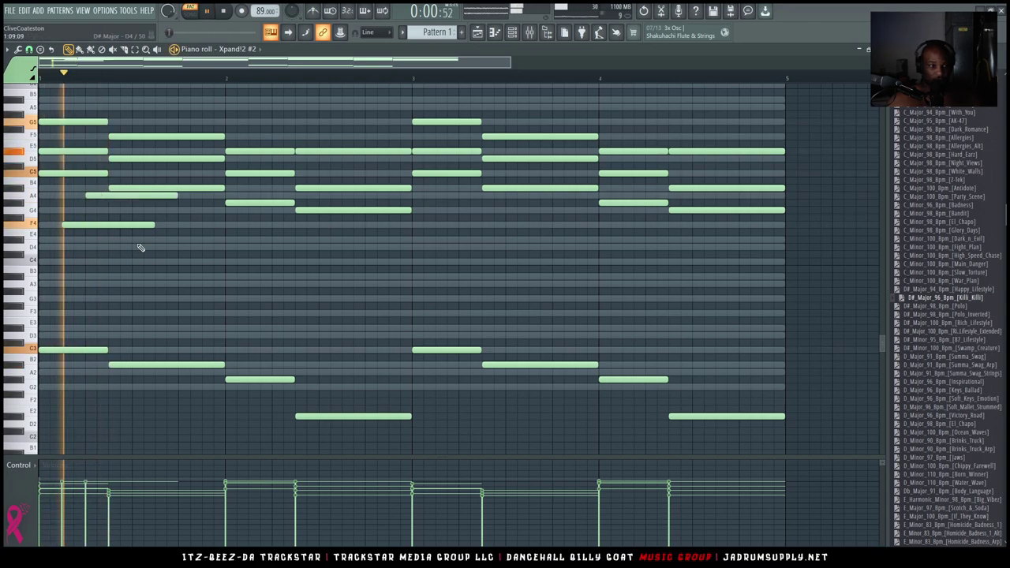
right_click(142, 224)
key("space")
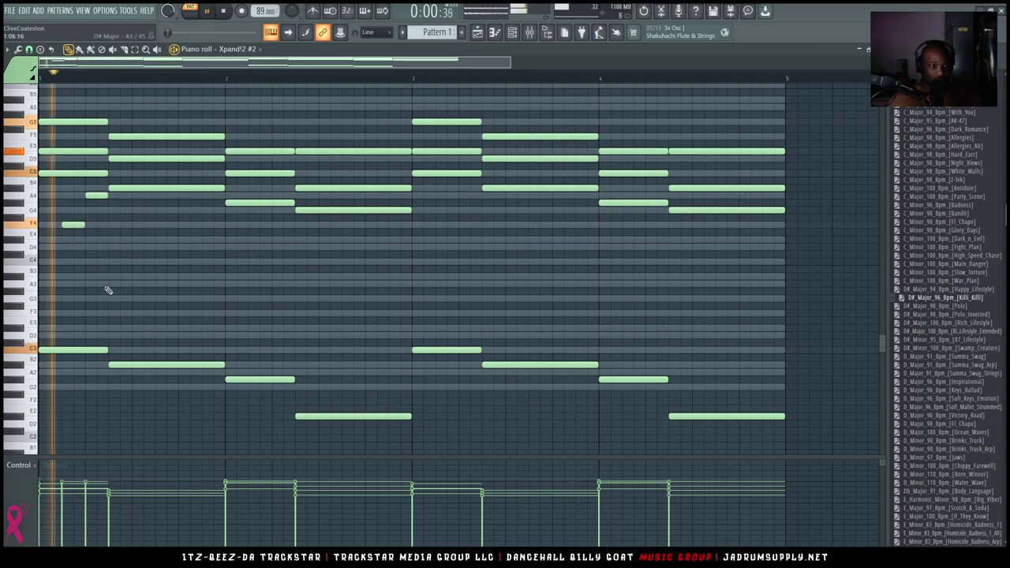
key("space")
Add short D#5, C5, A4 and F4 notes in the second half of bar 1 and a G#4 note in bar 2
left_click(157, 174)
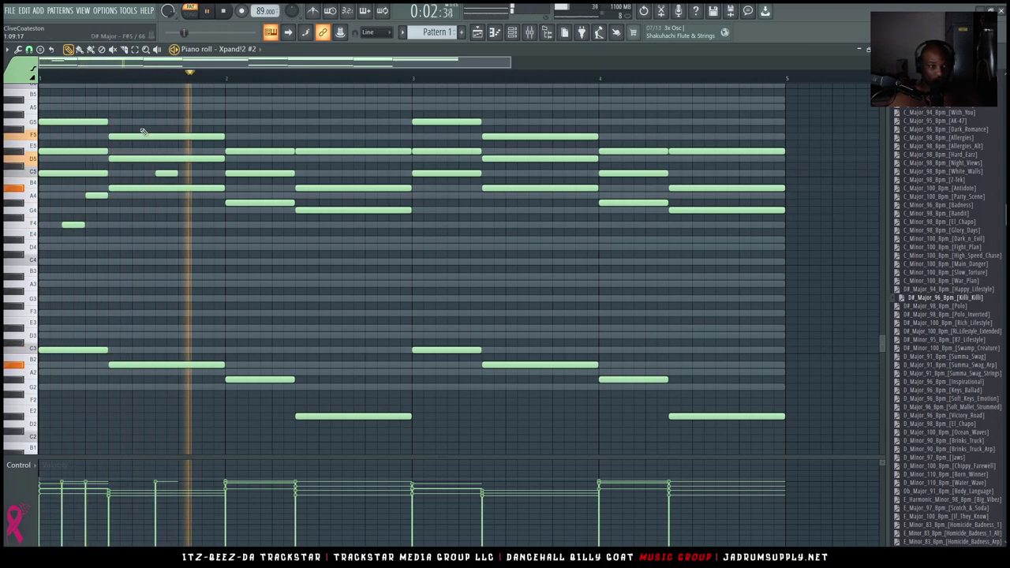
left_click(139, 151)
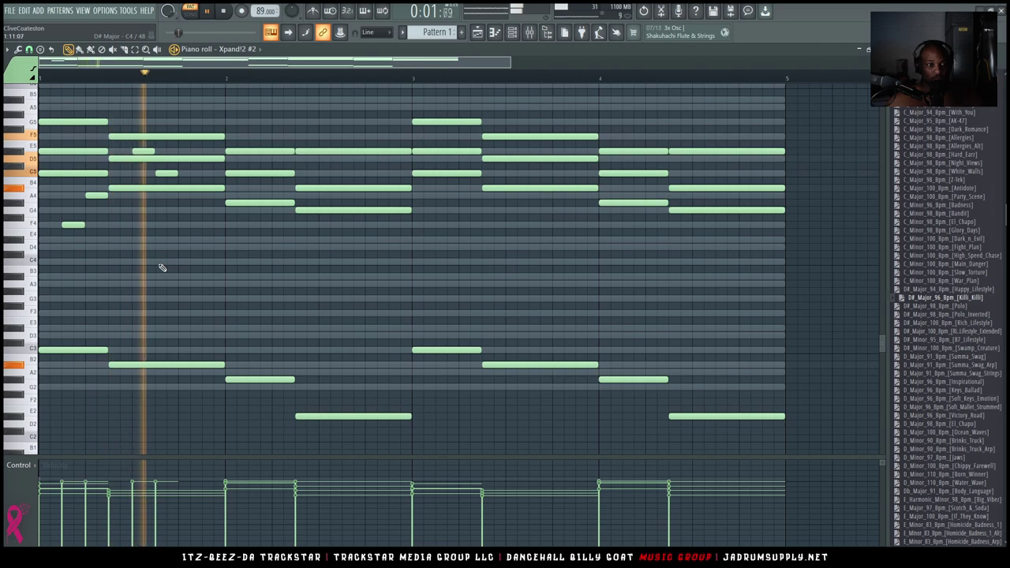
left_click(187, 195)
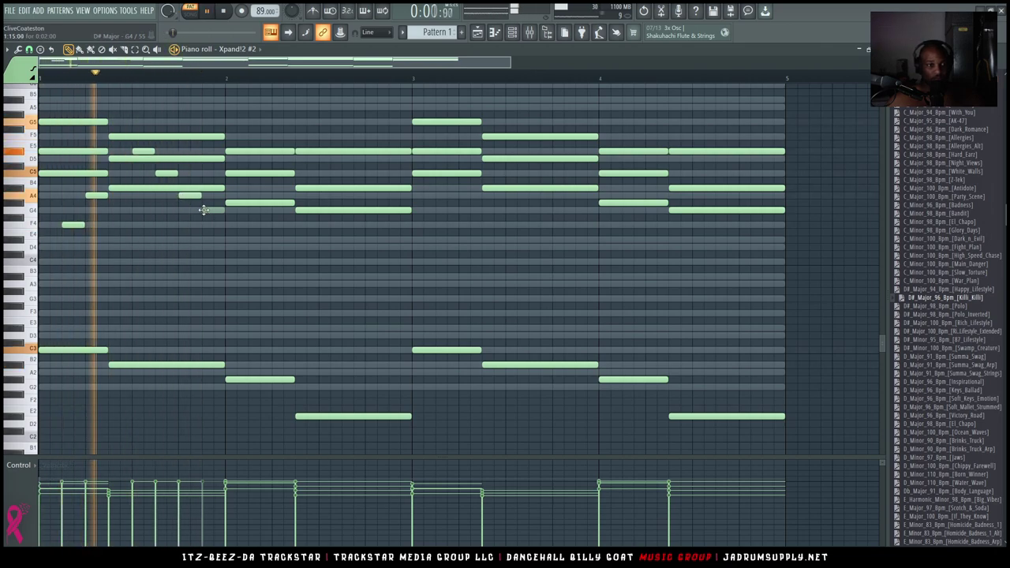
left_click(204, 210)
key("space")
left_click_drag(213, 219, 212, 225)
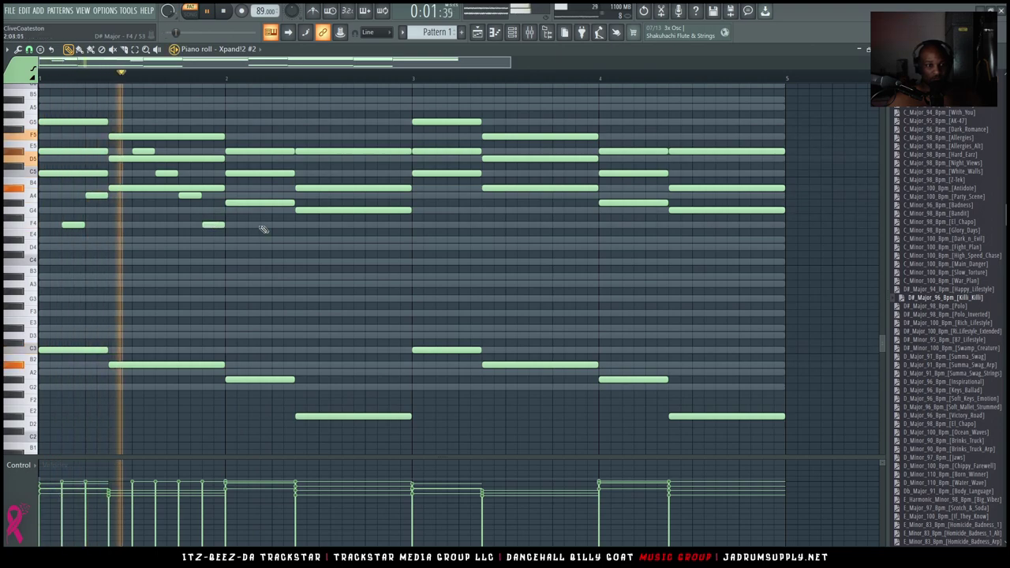
left_click(273, 203)
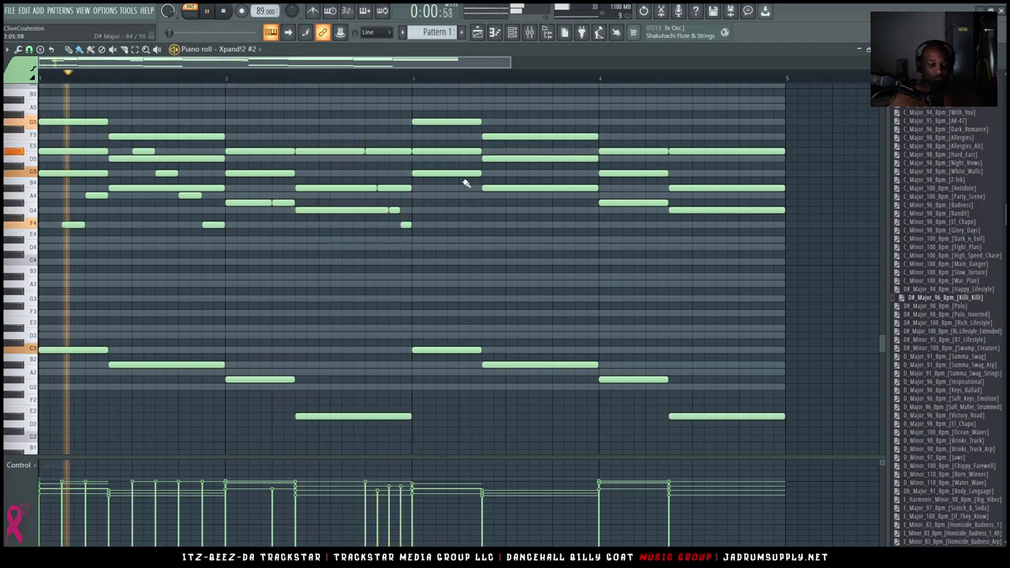
Slice the D#5, C5, F5 and D5 notes in bar 3 and the C5, D#5 and A#4 notes in bar 4 near their ends
left_click(470, 151)
left_click(474, 173)
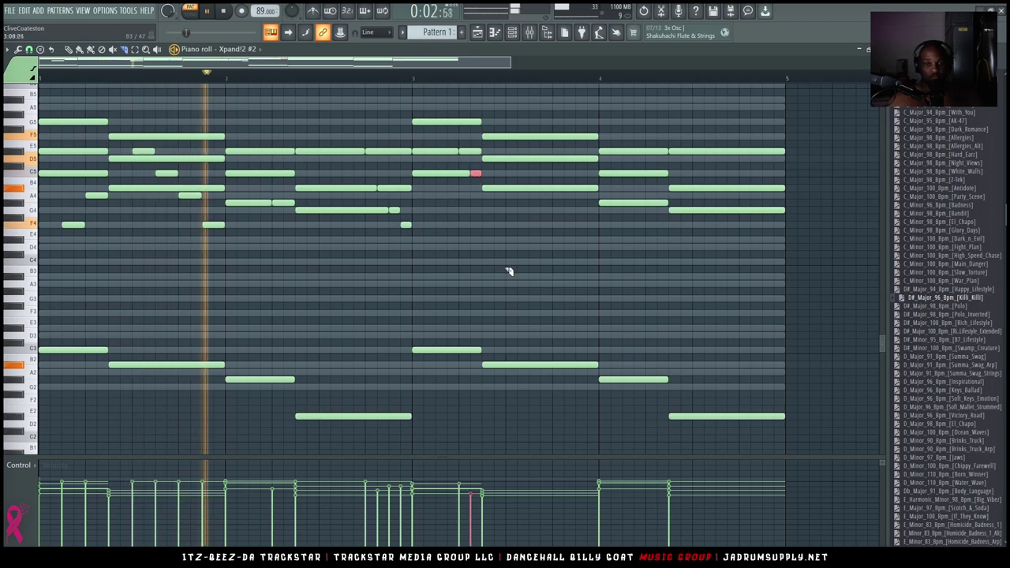
left_click(554, 135)
left_click(578, 159)
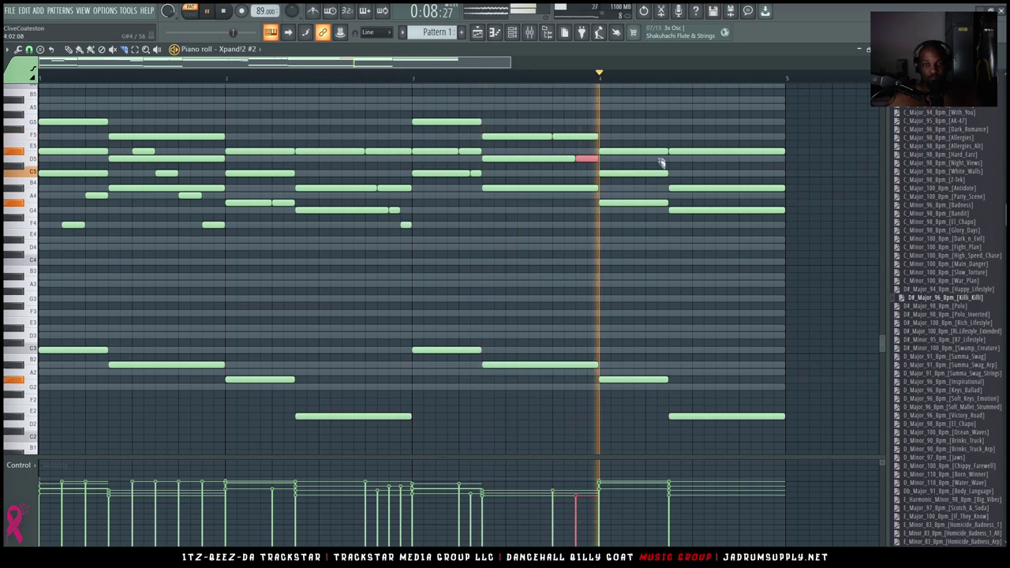
left_click(740, 150)
left_click(763, 189)
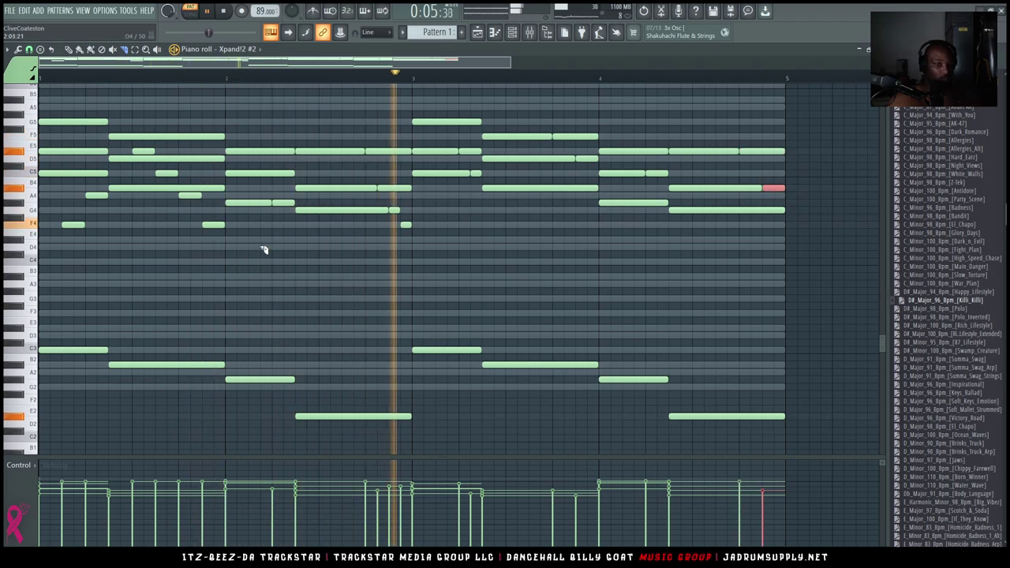
left_click(309, 272)
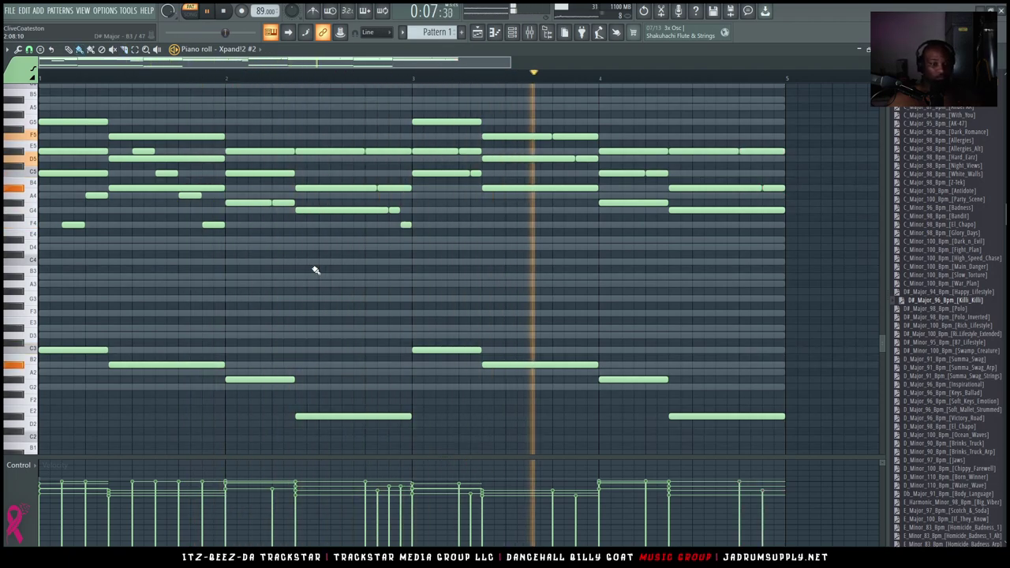
Randomize the velocities of all notes in the piano roll with the randomizer's velocity level at -50%
left_click_drag(65, 239, 93, 194)
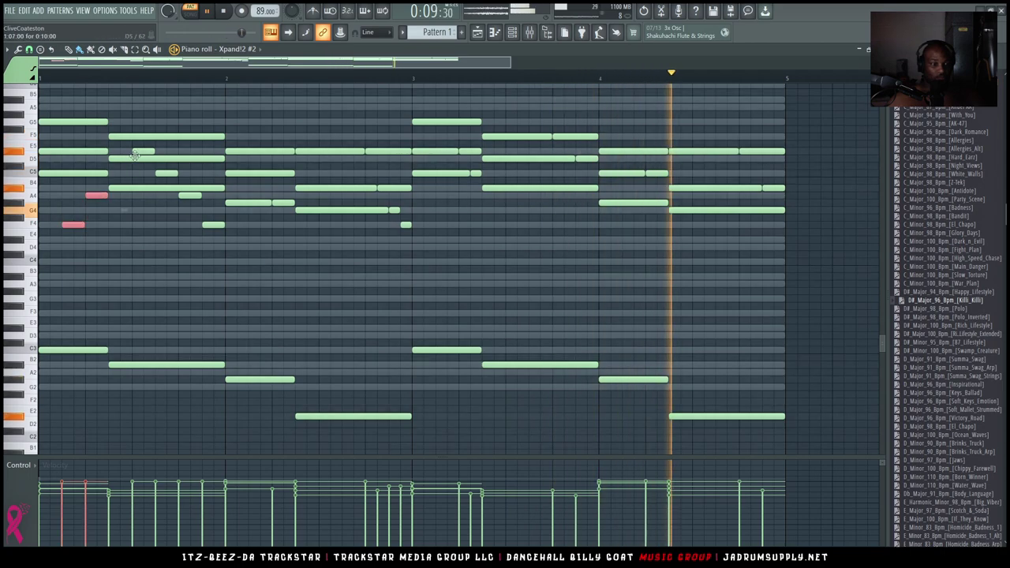
left_click(259, 289)
key("alt+r")
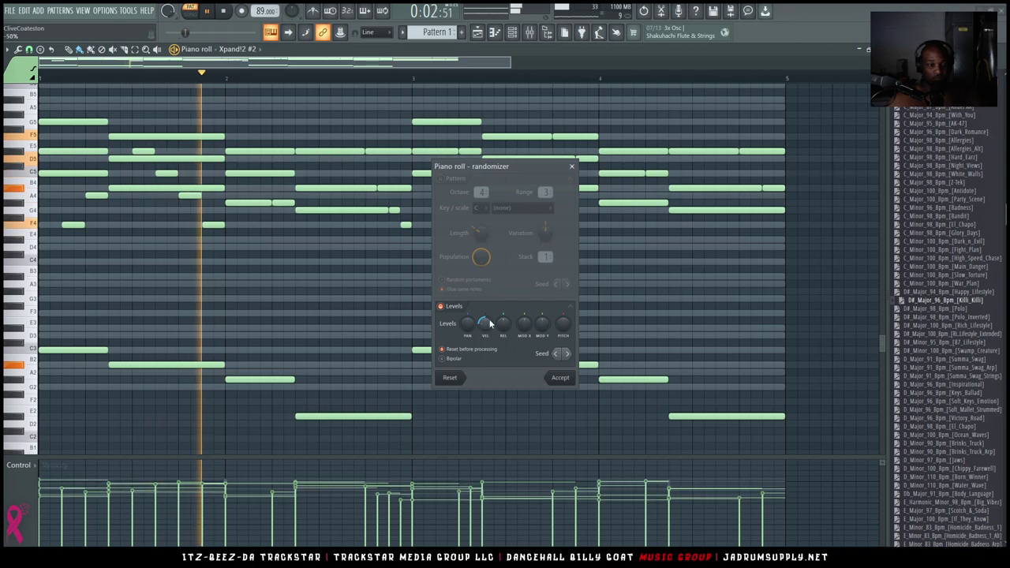
key("Escape")
Select the short melody notes and the sliced-off note ends across all four bars and lower their velocities
left_click_drag(59, 241, 99, 188)
left_click(149, 153, "ctrl+shift")
left_click(166, 173, "ctrl+shift")
left_click(190, 195, "ctrl+shift")
left_click(214, 225, "ctrl+shift")
left_click(283, 203, "ctrl+shift")
left_click(394, 210, "ctrl+shift")
left_click(406, 225, "ctrl+shift")
left_click(394, 187, "ctrl+shift")
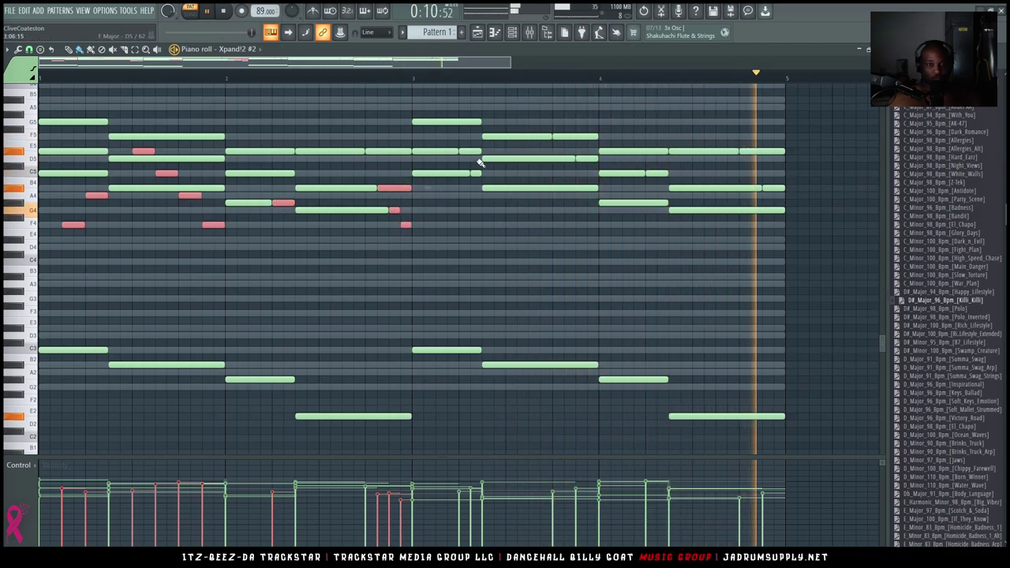
left_click(470, 151, "ctrl+shift")
left_click(476, 172, "ctrl+shift")
left_click(575, 136, "ctrl+shift")
left_click(586, 159, "ctrl+shift")
left_click(657, 173, "ctrl+shift")
left_click(762, 151, "ctrl+shift")
left_click(777, 188, "ctrl+shift")
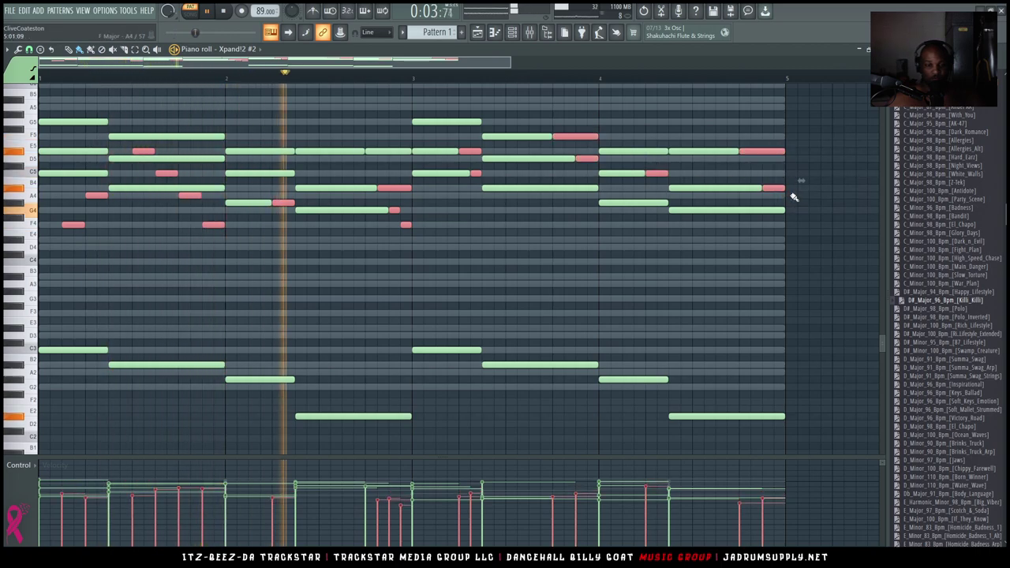
left_click(553, 268, "ctrl")
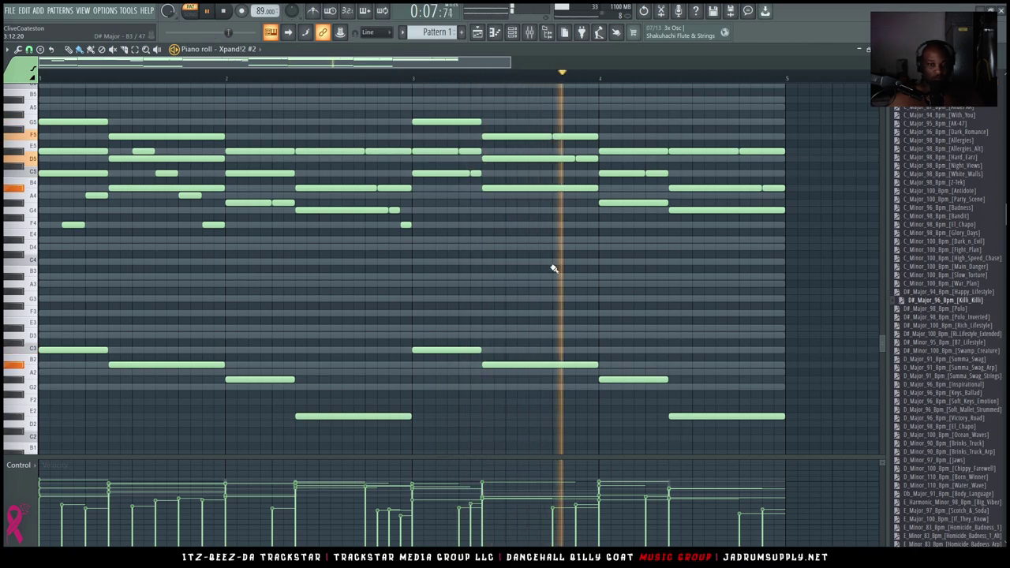
Route the Xpand!2 #2 channel to mixer insert 3 and transpose all of its notes up one octave
key("F6")
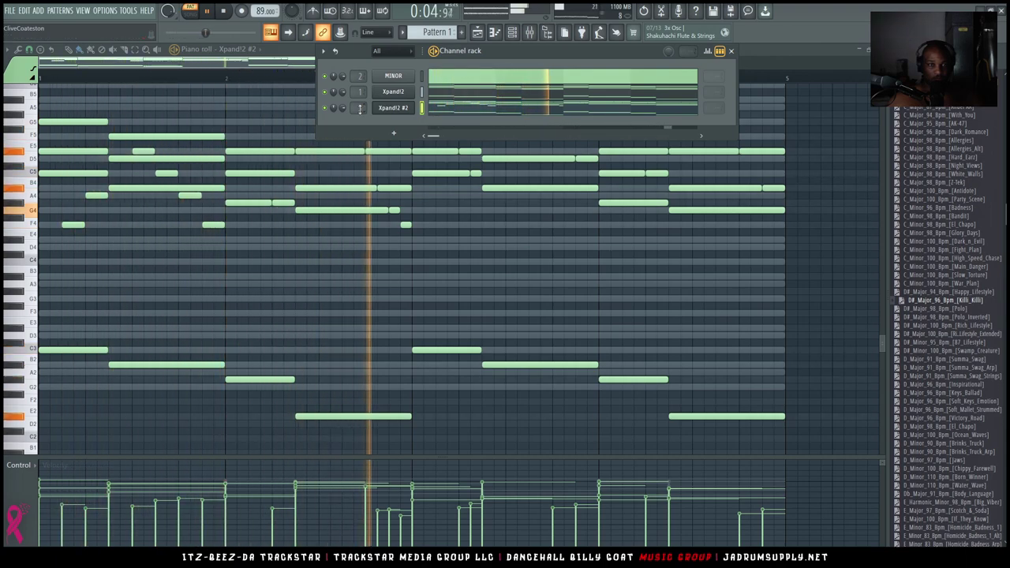
key("F7")
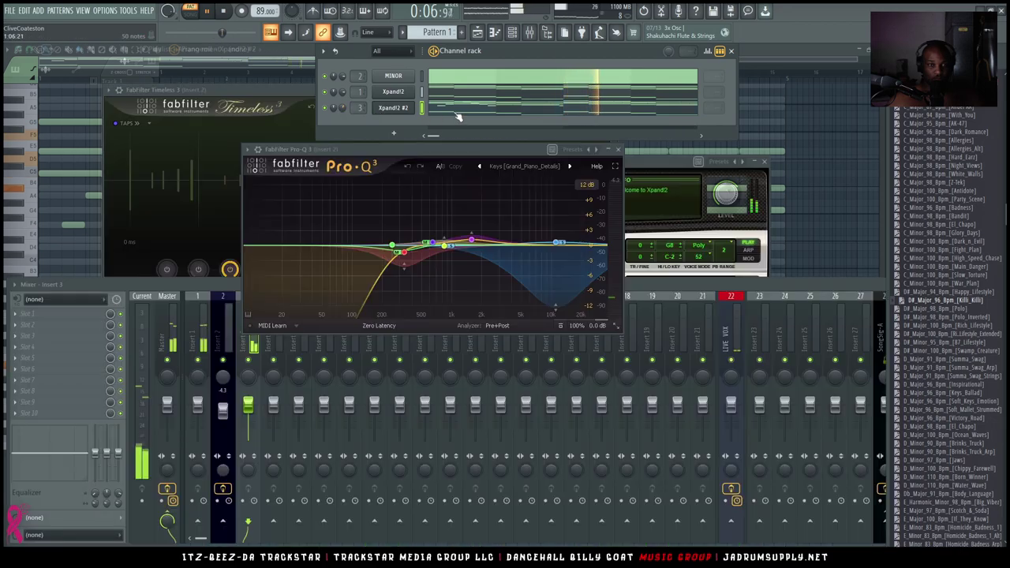
key("F7")
key("ctrl+Up")
scroll(457, 115, "up", 3)
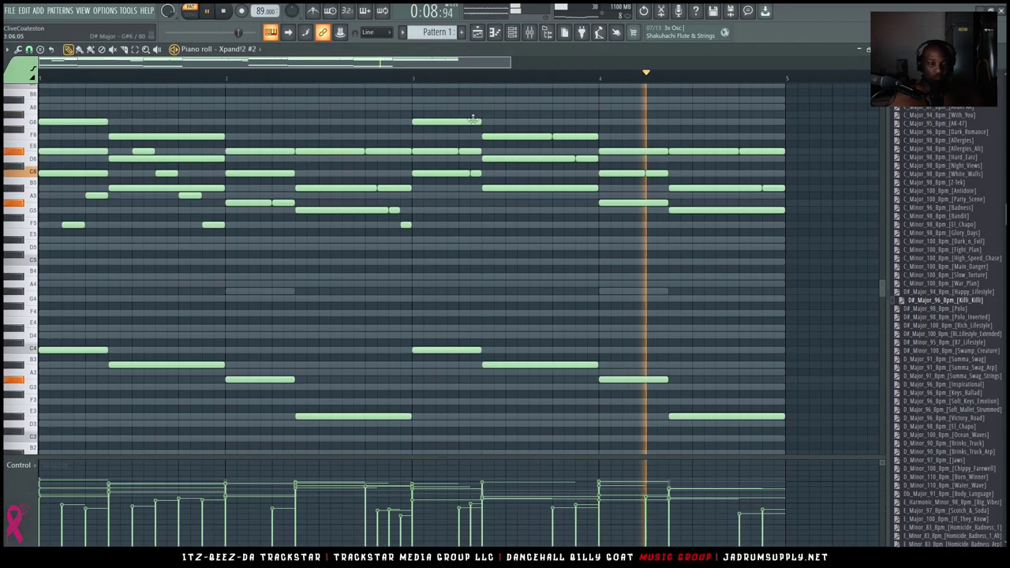
Load the saved mixer track state TMG_Dutty Keys onto insert 3, the target of Xpand!2 #2
left_click(512, 31)
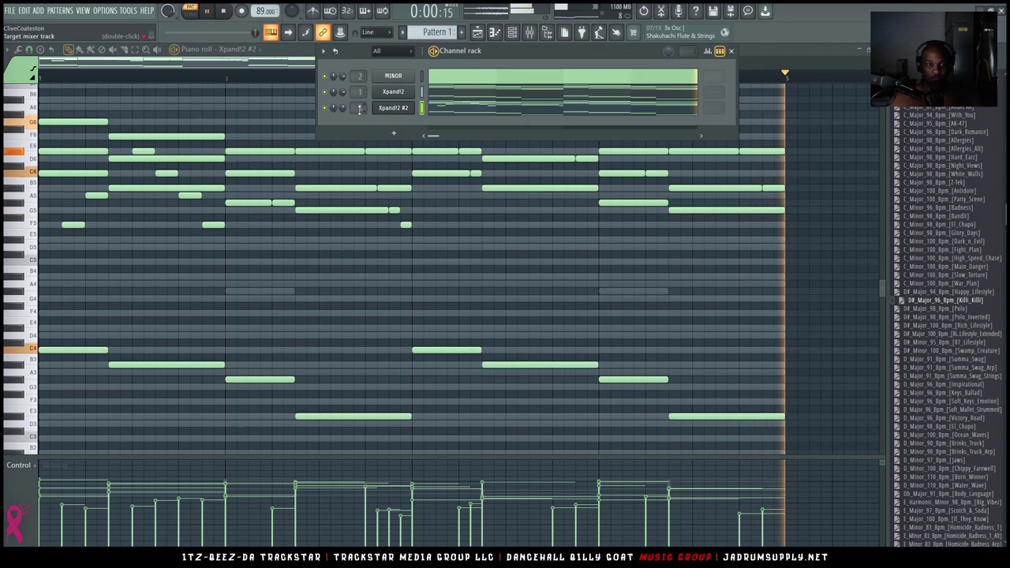
scroll(359, 108, "up", 3)
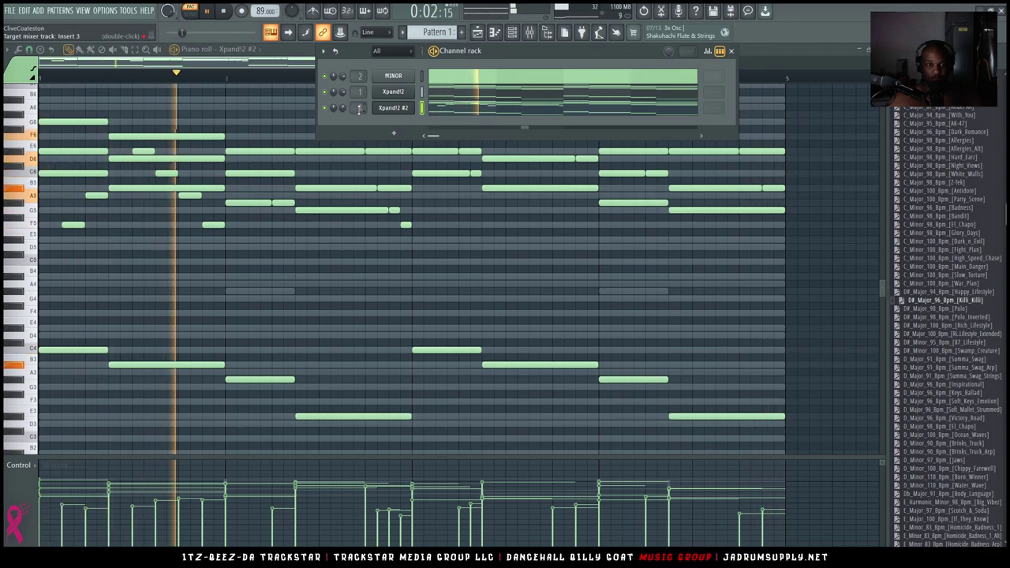
left_click(532, 33)
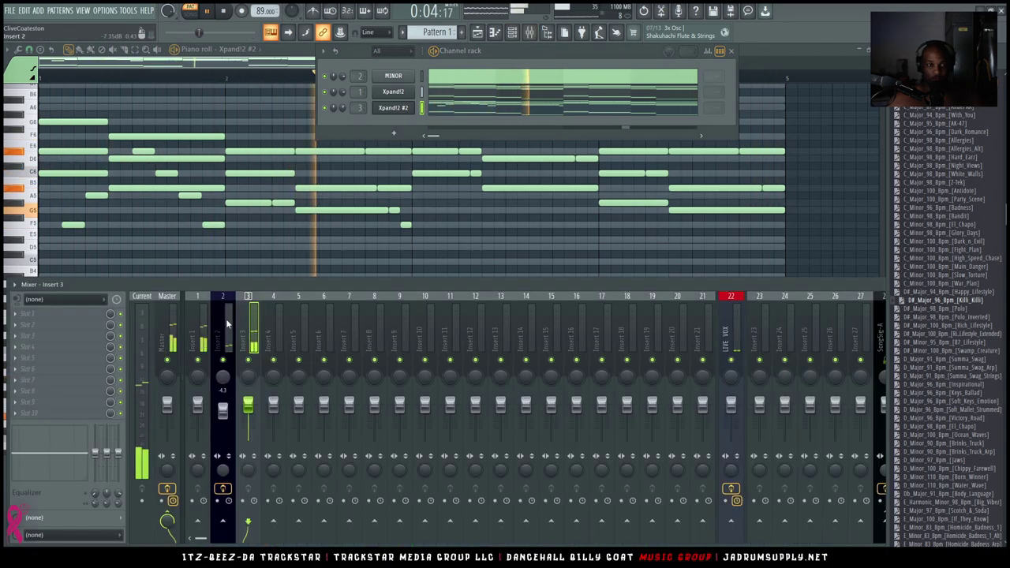
right_click(254, 324)
mouse_move(280, 298)
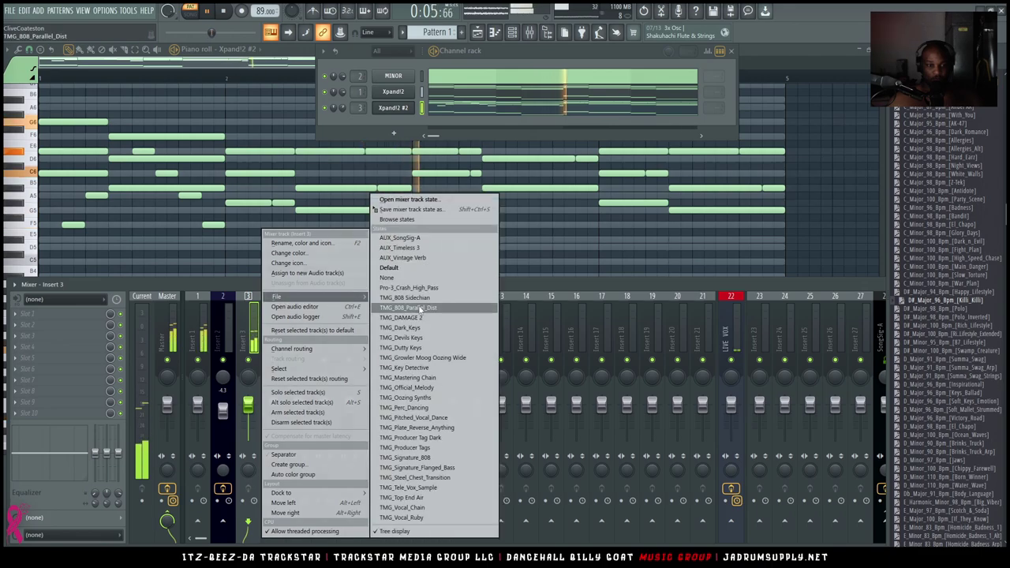
left_click(424, 348)
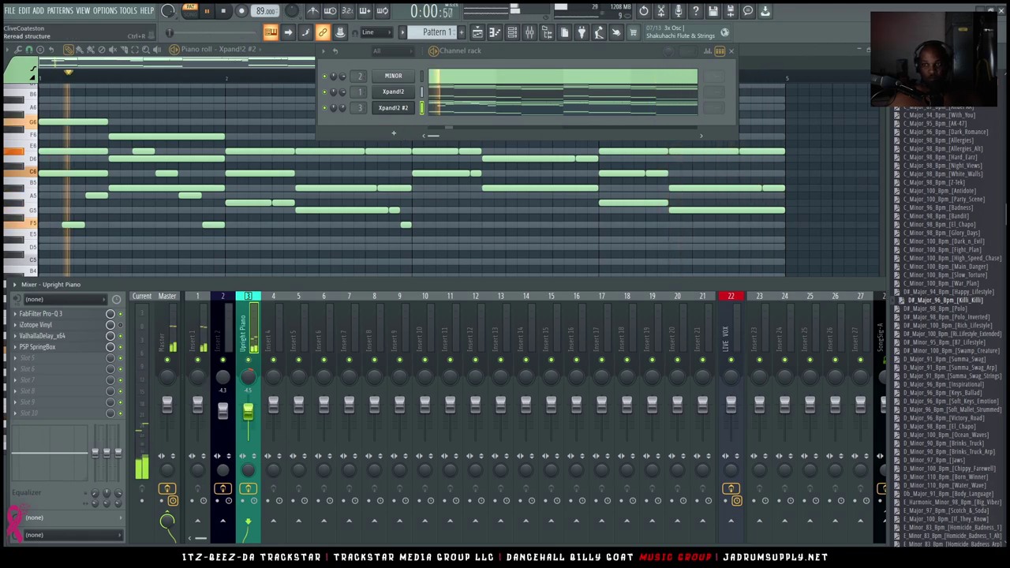
Add Yaad Vibez_Kick_7_[Dirty] from the dancehall drumkit as a new channel and program kicks on steps 1, 7, 17, 20, 23 and 31
left_click(920, 51)
left_click(924, 163)
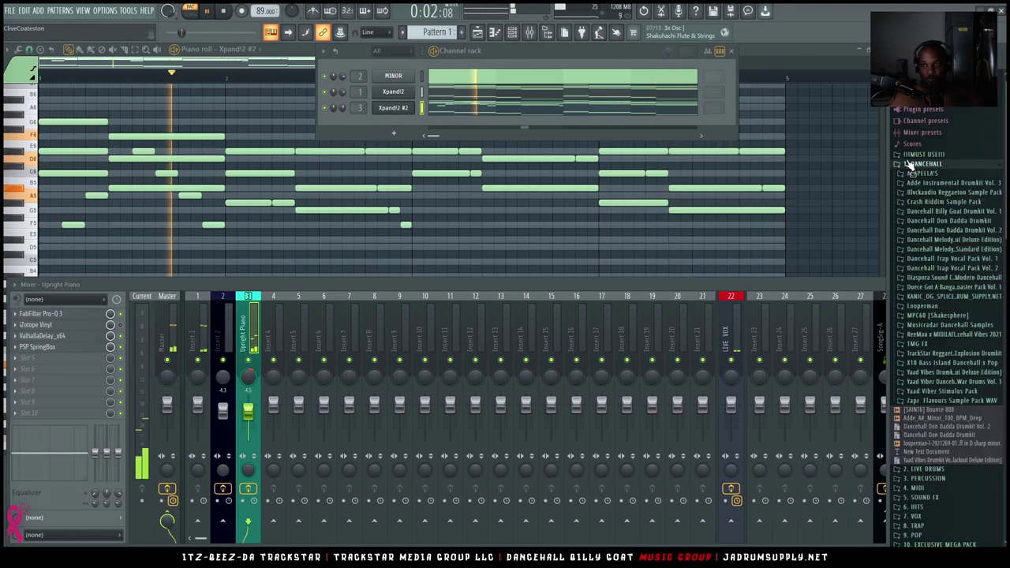
left_click(963, 376)
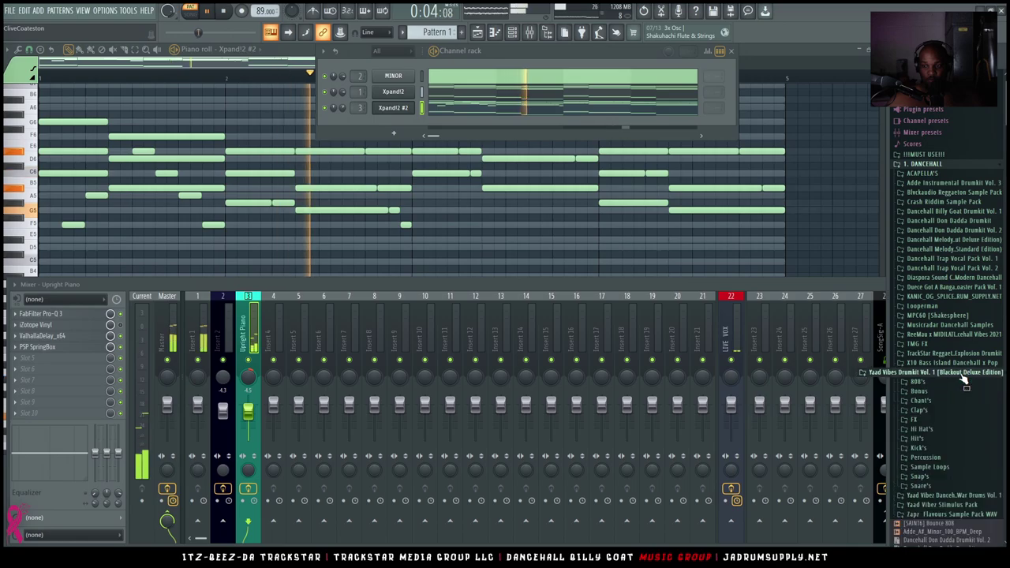
left_click(923, 449)
right_click(929, 428)
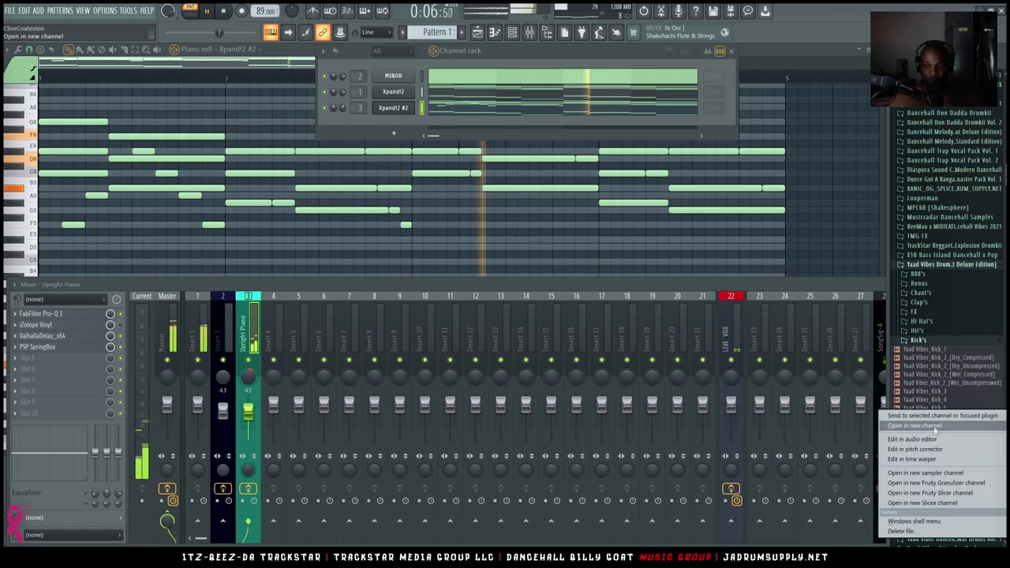
left_click(934, 428)
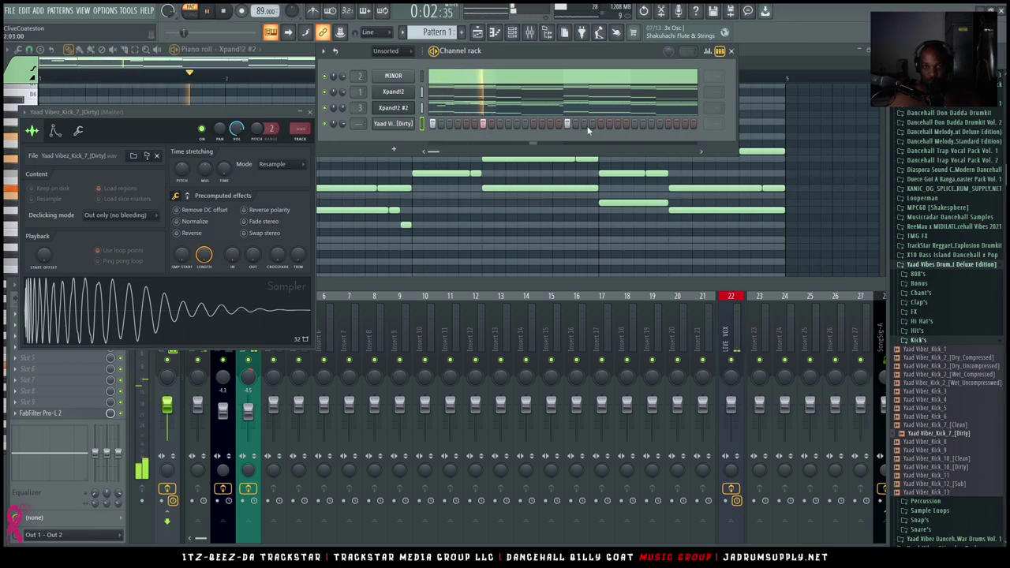
left_click(684, 124)
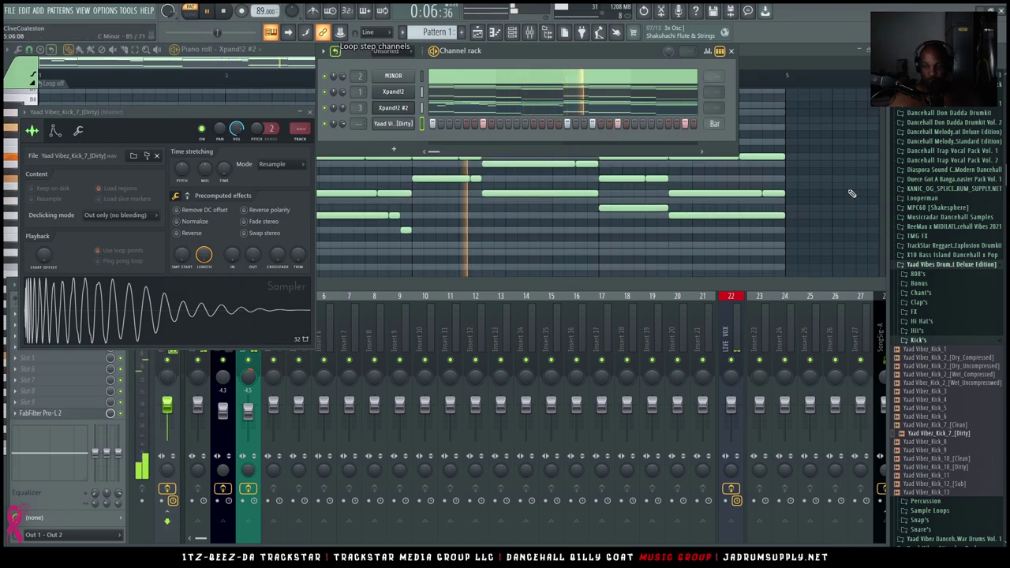
Add Yaad Vibez_Clap_1 as a new channel and program claps on steps 5, 13, 21 and 29
left_click(921, 303)
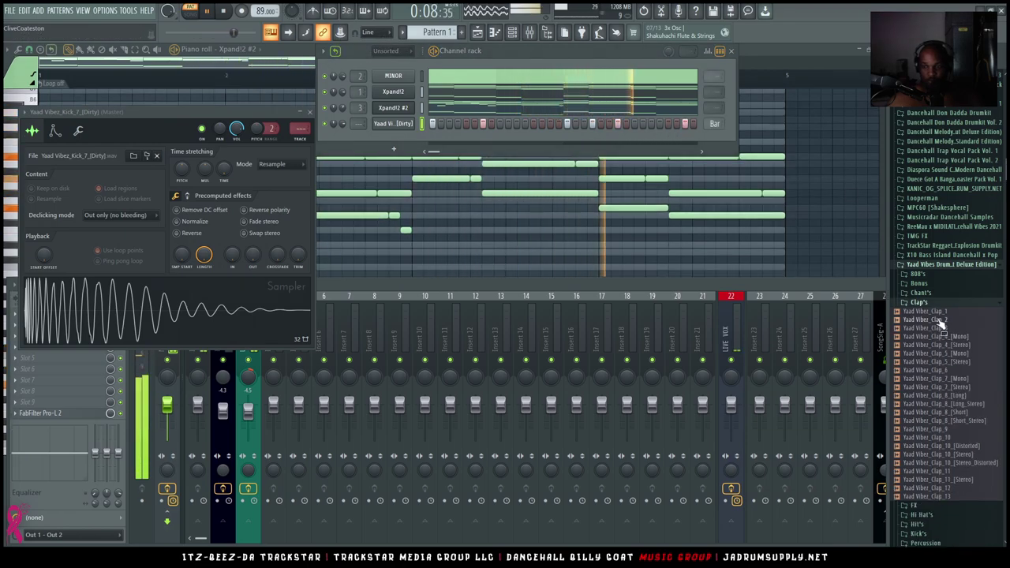
right_click(945, 314)
left_click(946, 321)
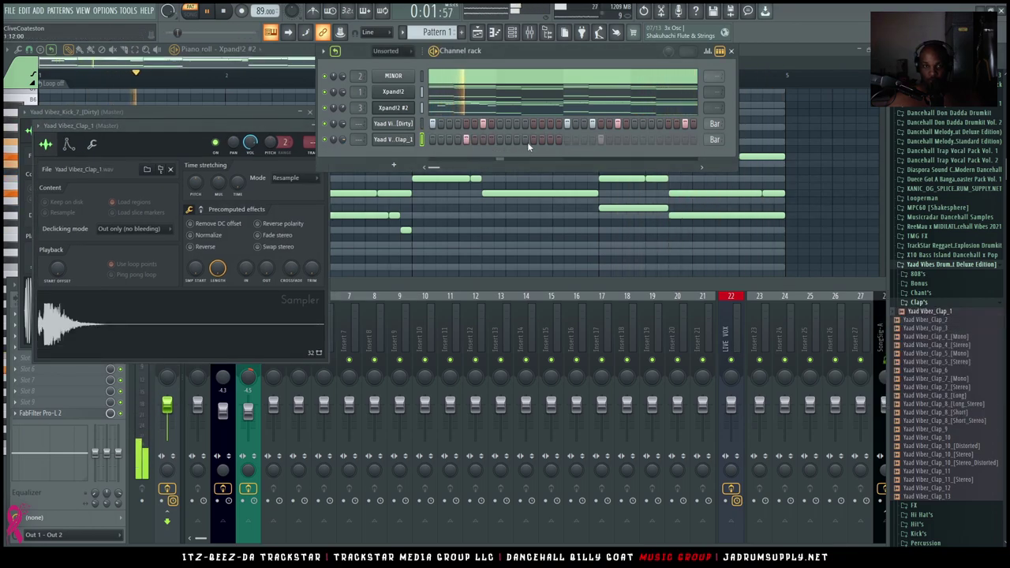
left_click(602, 140)
left_click(667, 139)
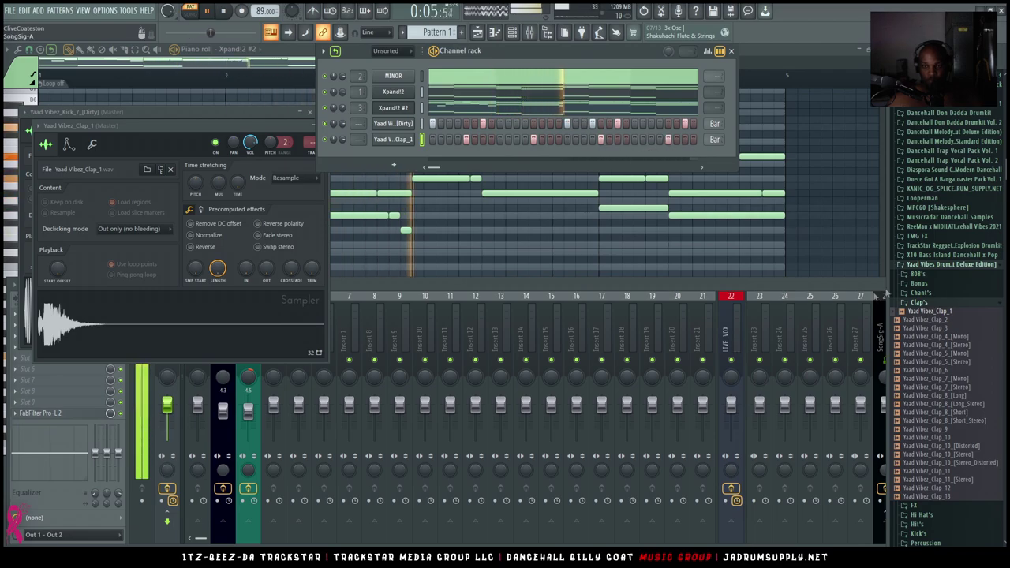
Add Yaad Vibez_Closed_Hi_Hat_1 as a new channel and fill every 2 steps with hi-hats
left_click(921, 304)
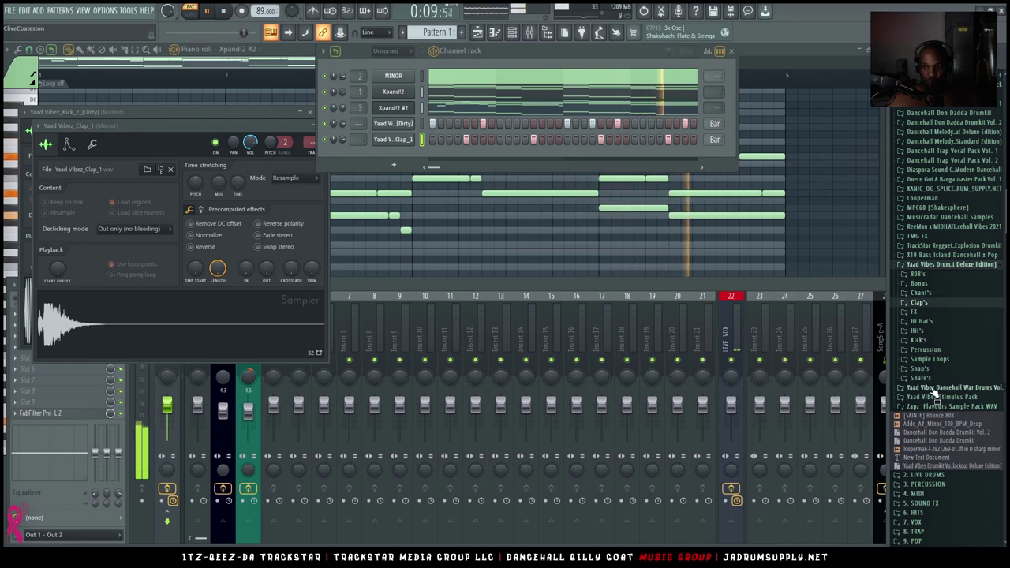
left_click(921, 322)
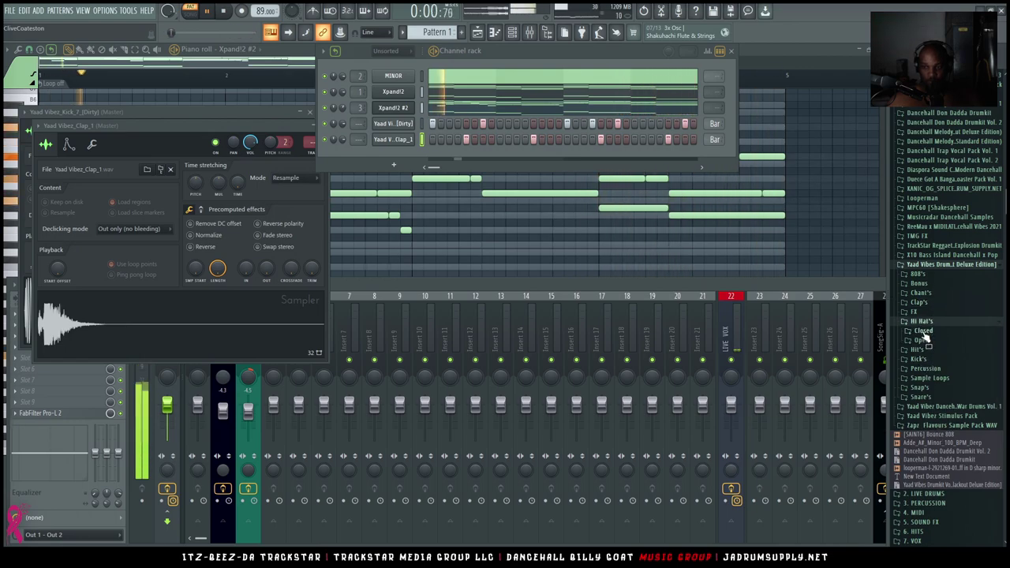
left_click(924, 332)
right_click(926, 341)
left_click(938, 350)
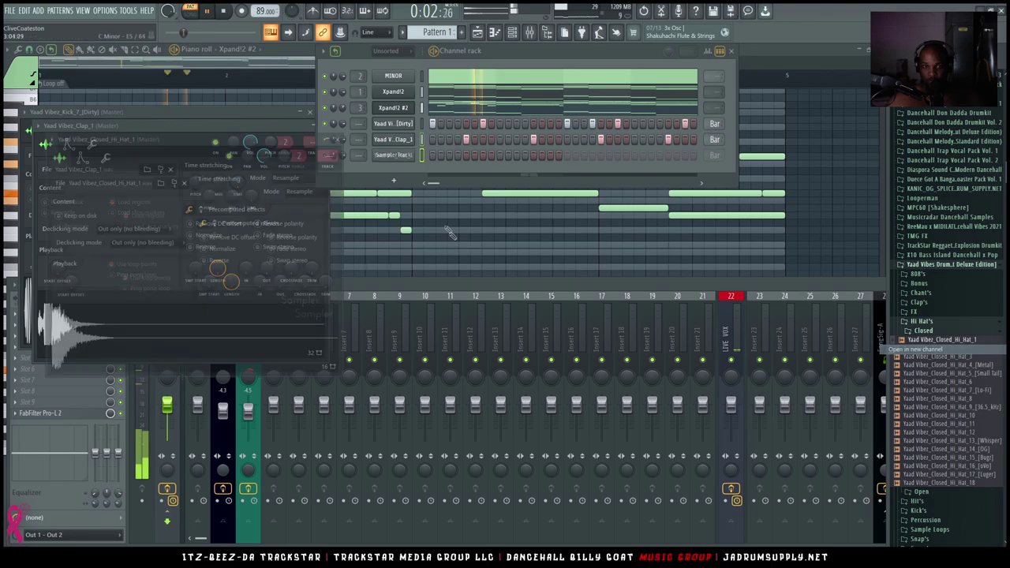
right_click(397, 157)
left_click(557, 192)
Clone the Xpand!2 #2 channel and set part A of Xpand!2 #2 to Piano Hardest Layer
right_click(393, 108)
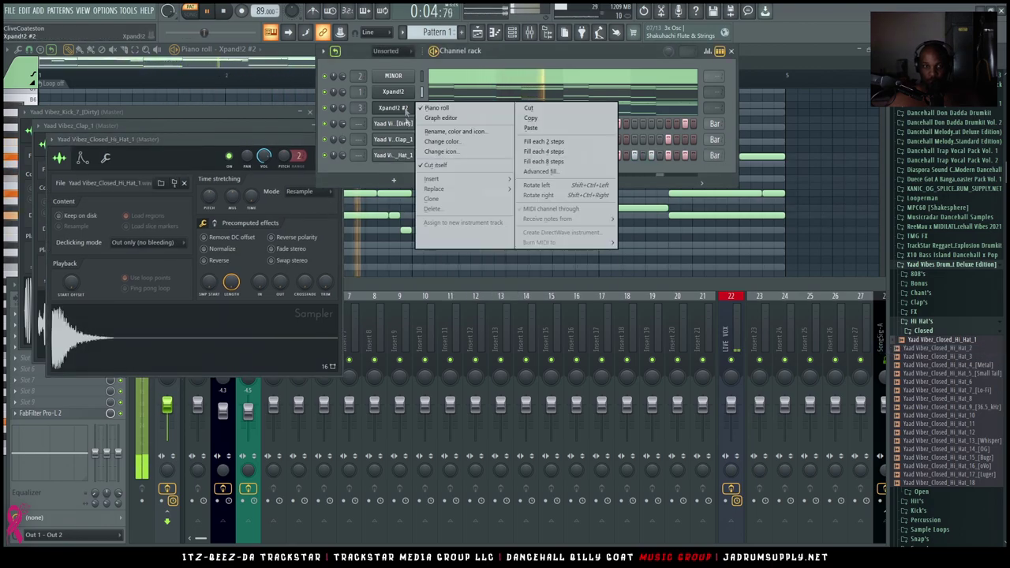
left_click(435, 198)
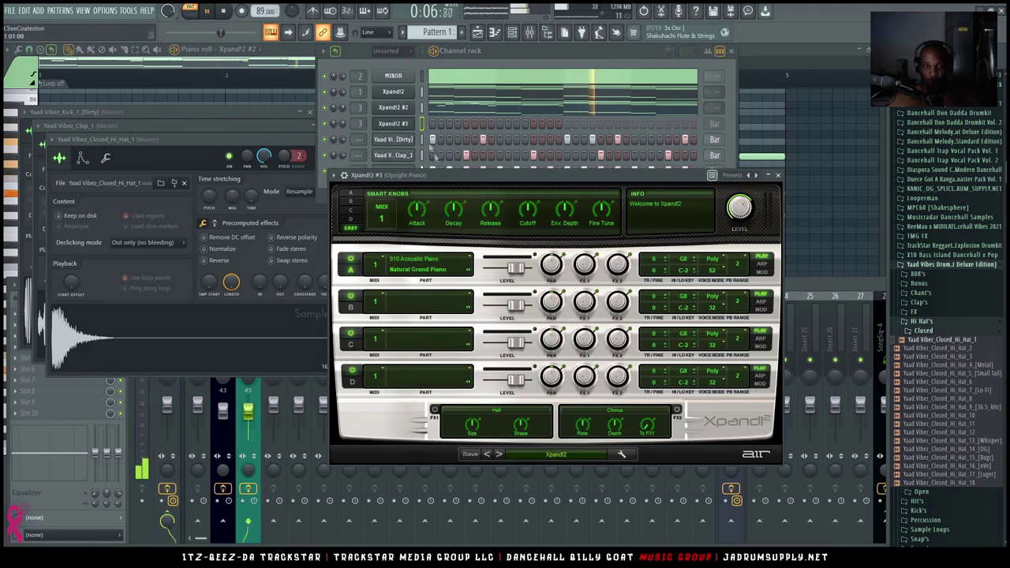
left_click(404, 108)
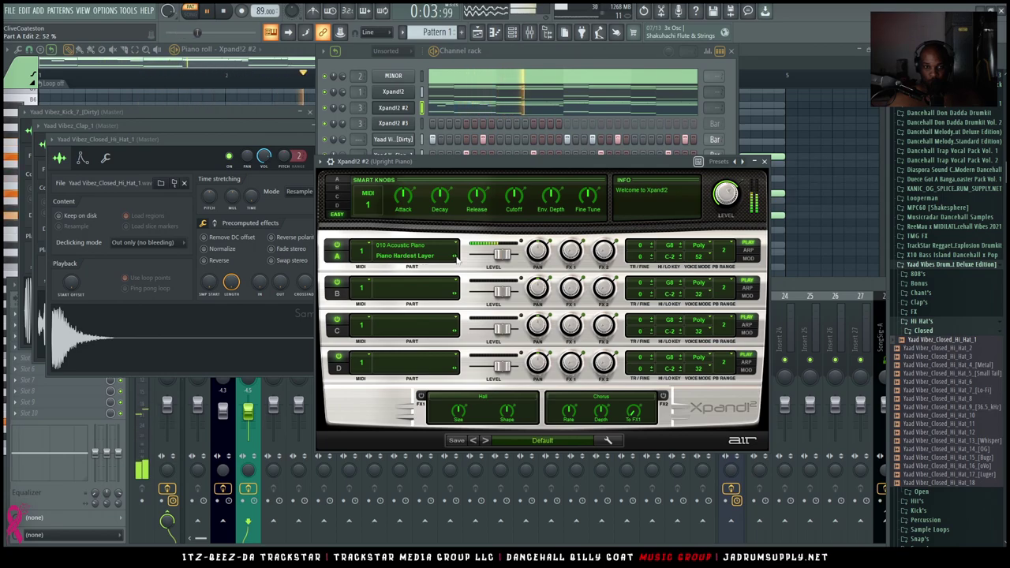
Transpose all notes in the Xpand!2 #2 piano roll down one octave
left_click(476, 113)
left_click(476, 113)
key("ctrl+Down")
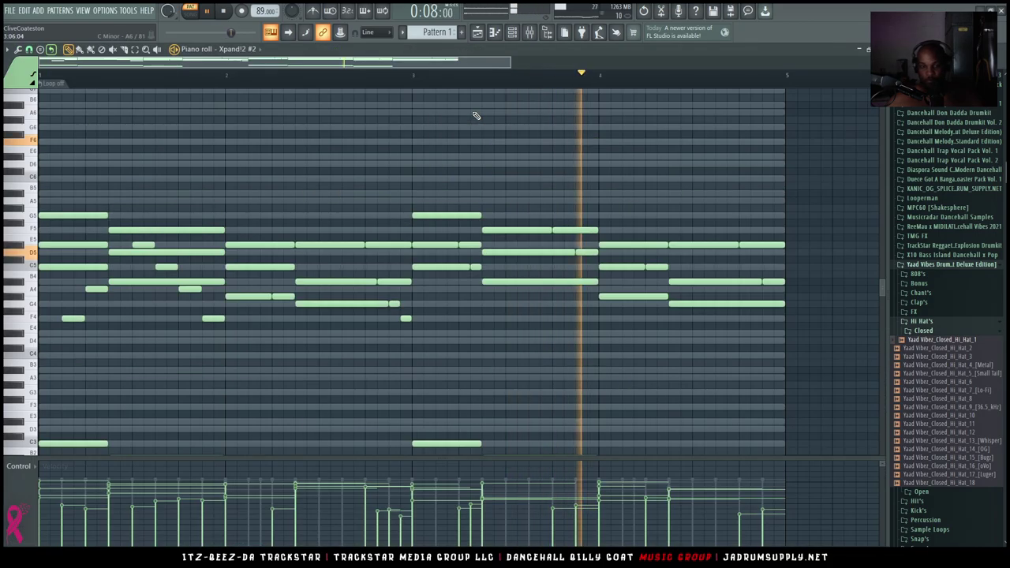
scroll(476, 116, "down", 4)
Set part A of Xpand!2 #3 to the Ducky+ sound from Soft Leads
key("F6")
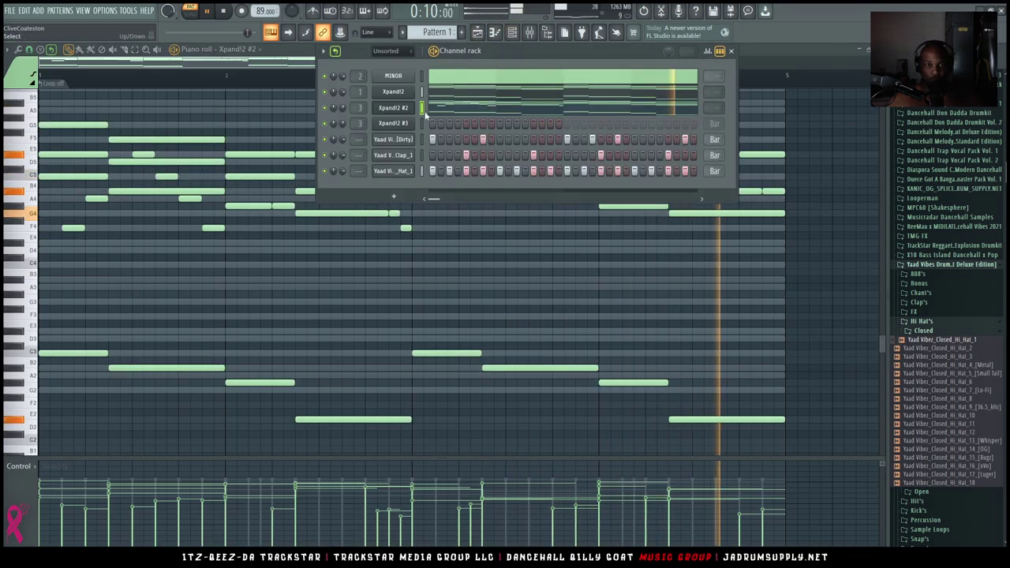
left_click(394, 123)
left_click(421, 265)
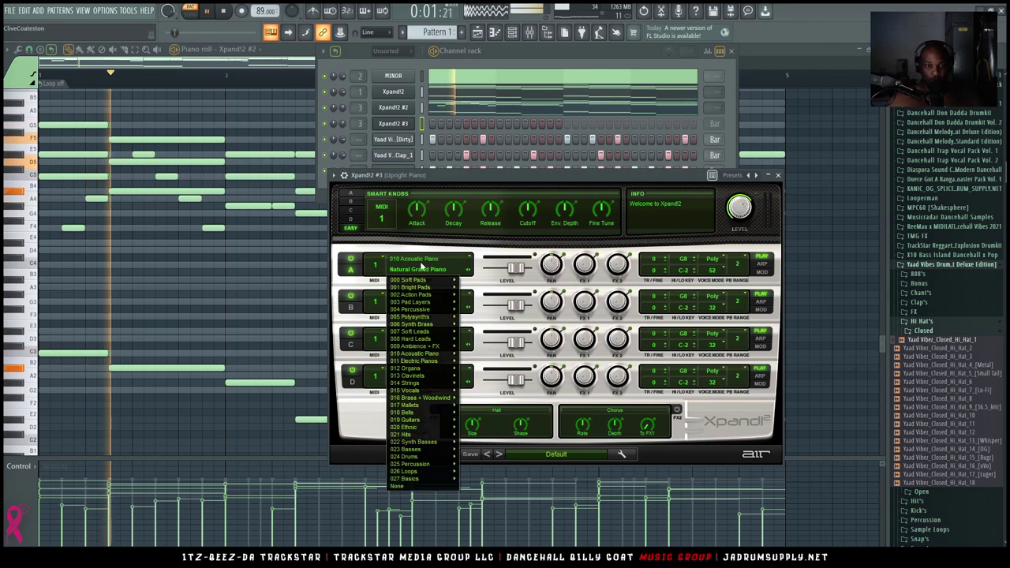
mouse_move(430, 331)
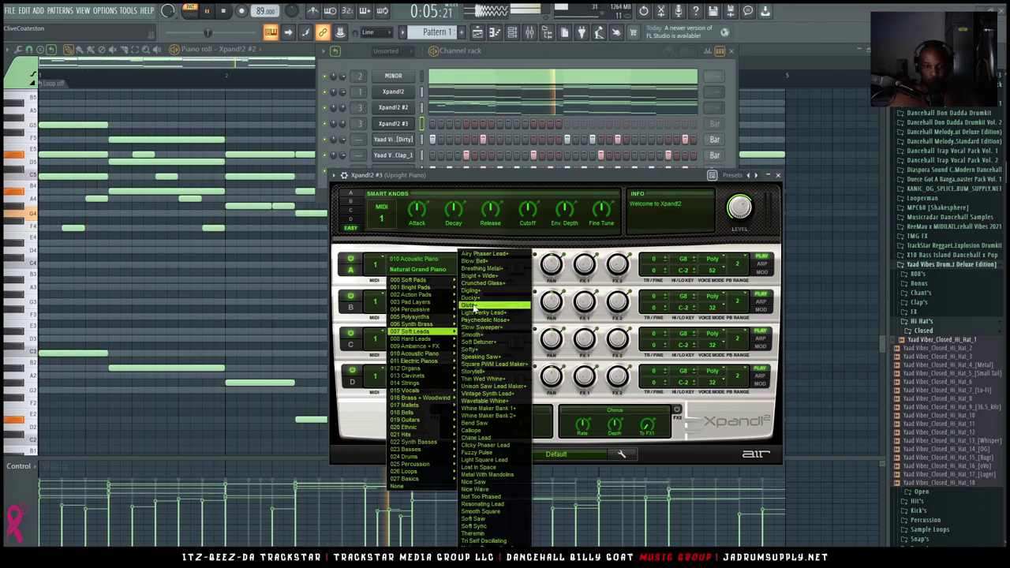
left_click(475, 300)
Open the Xpand!2 #3 piano roll and examine how the MINOR scale notes line up with the chord notes
right_click(401, 124)
left_click(431, 124)
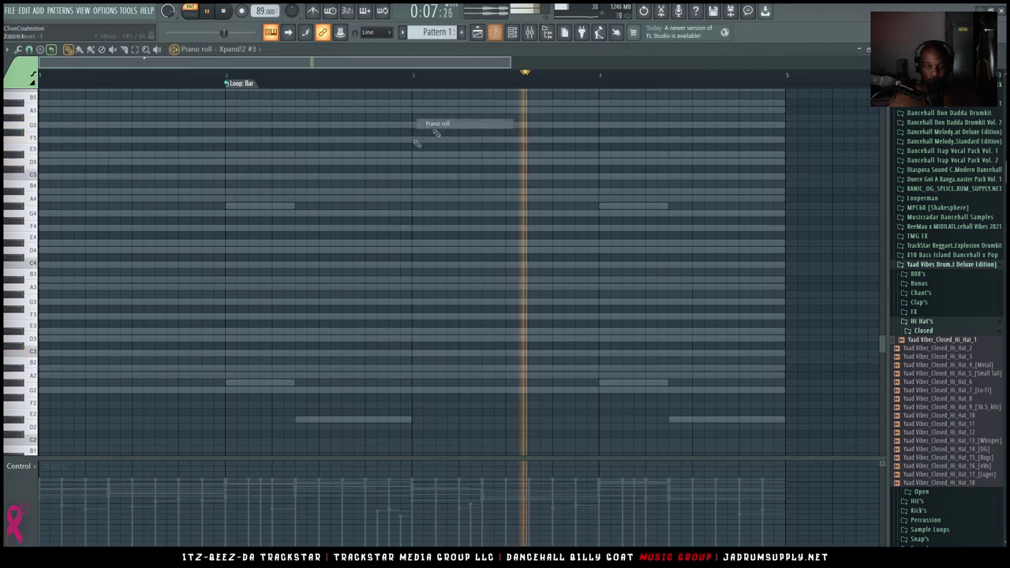
right_click(235, 246)
key("ctrl+a")
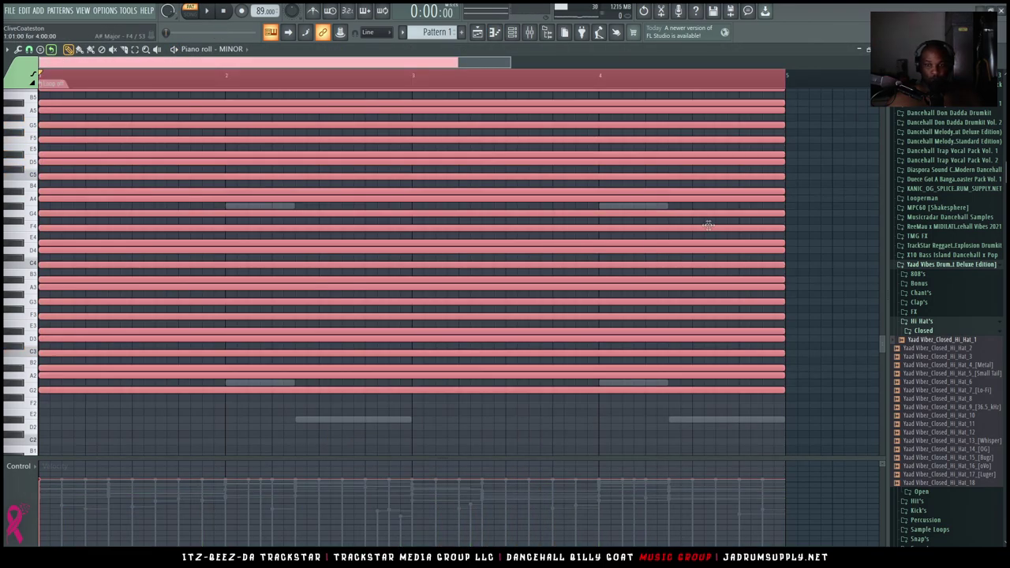
scroll(710, 225, "down", 4)
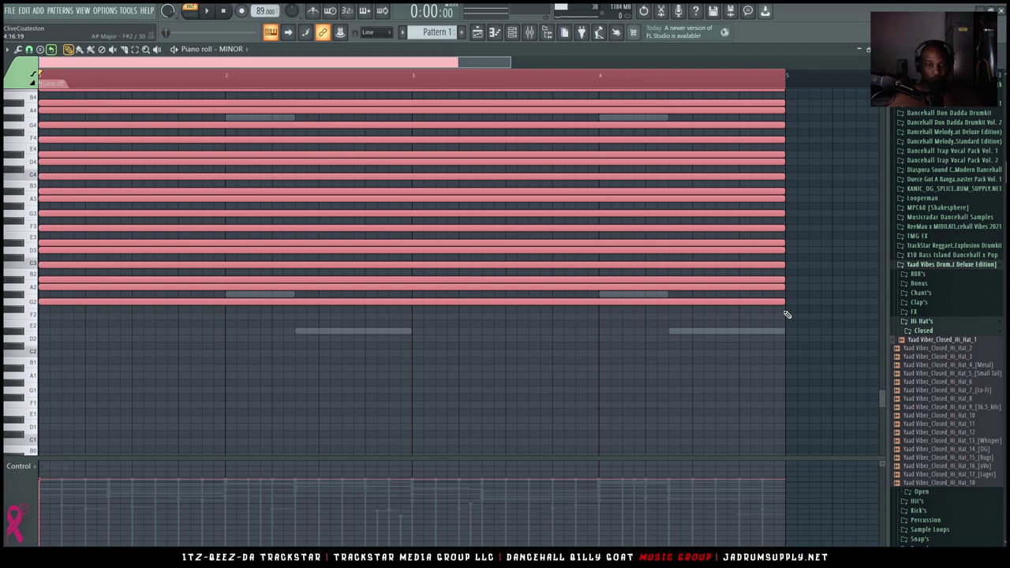
right_click(761, 337)
right_click(761, 334)
scroll(580, 378, "up", 2)
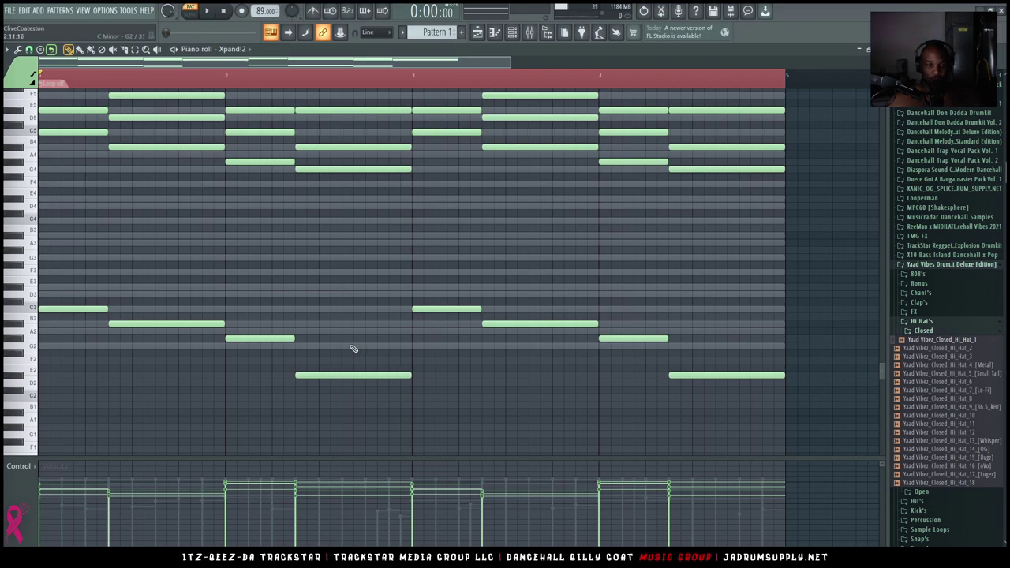
Transpose all MINOR scale notes by semitones until they line up with the chord notes
double_click(353, 348)
key("shift+Down")
key("shift+Down")
key("shift+Down")
key("shift+Down")
key("shift+Down")
key("shift+Down")
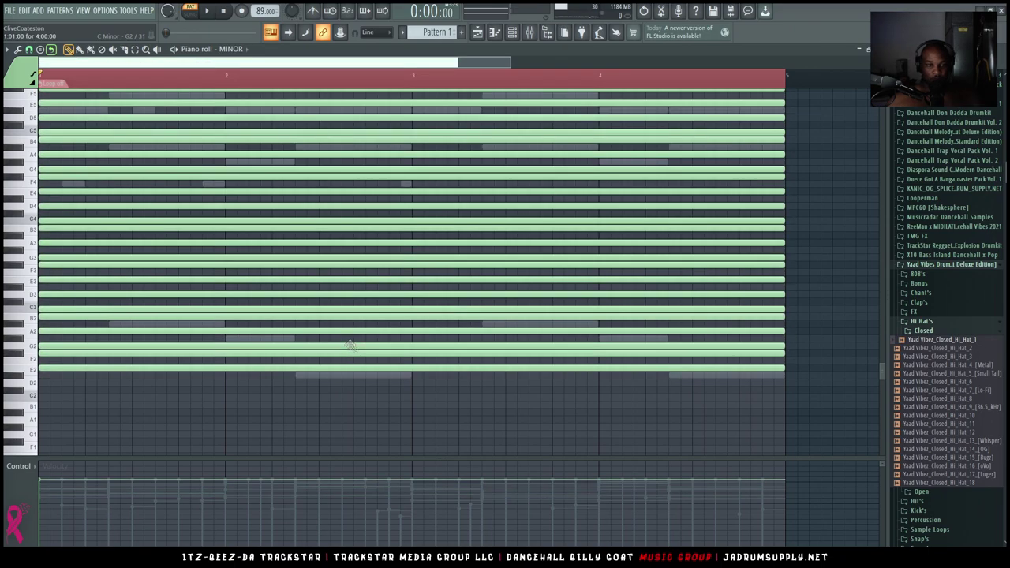
key("shift+Down")
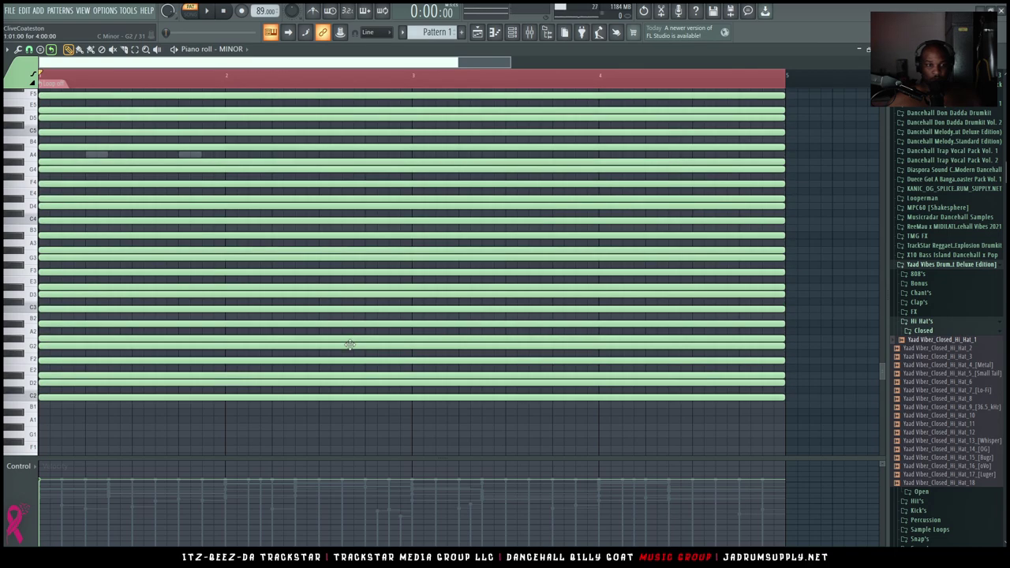
key("shift+Down")
key("shift+Down")
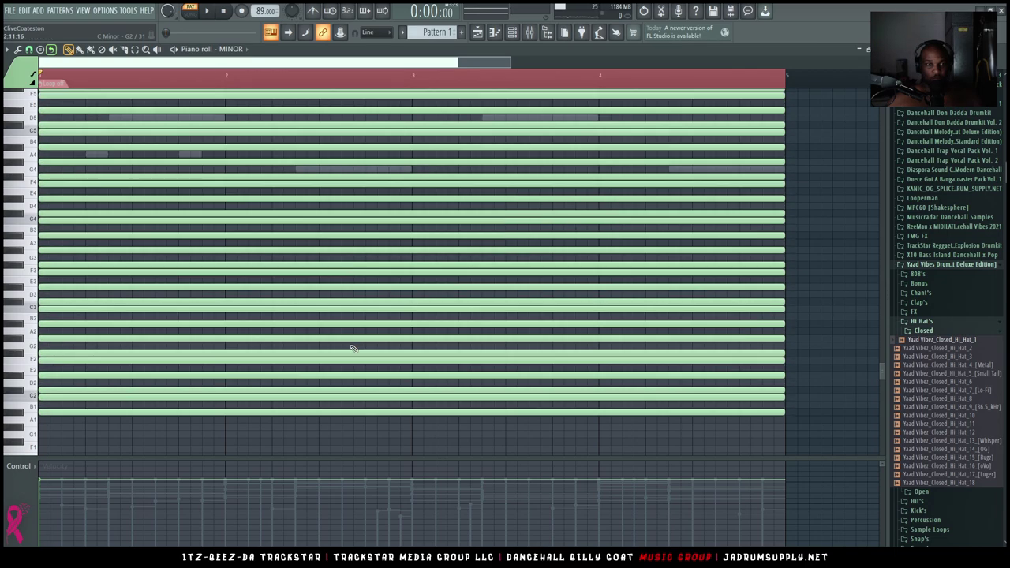
key("shift+Up")
key("shift+Up")
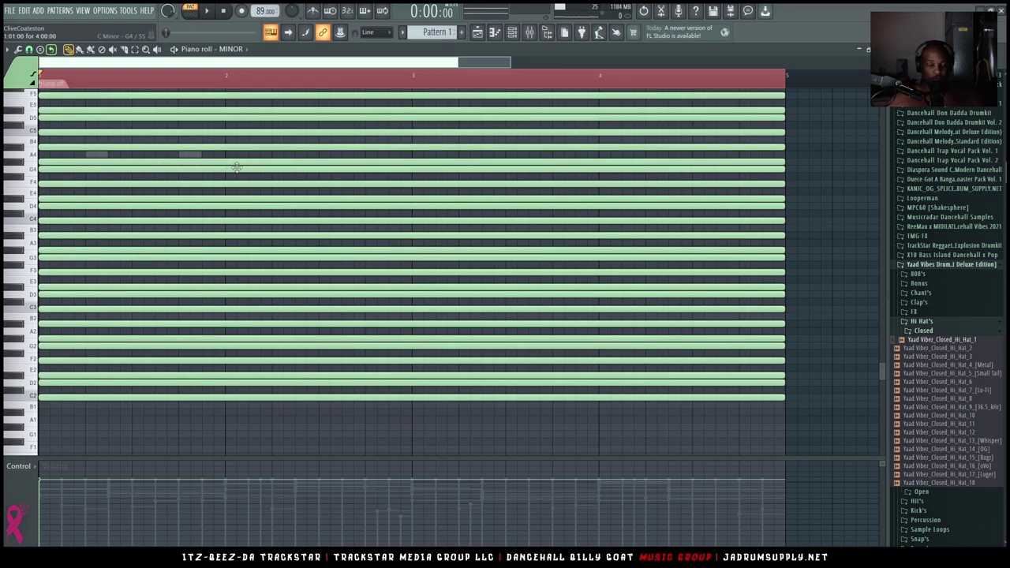
key("shift+Up")
key("shift+Up")
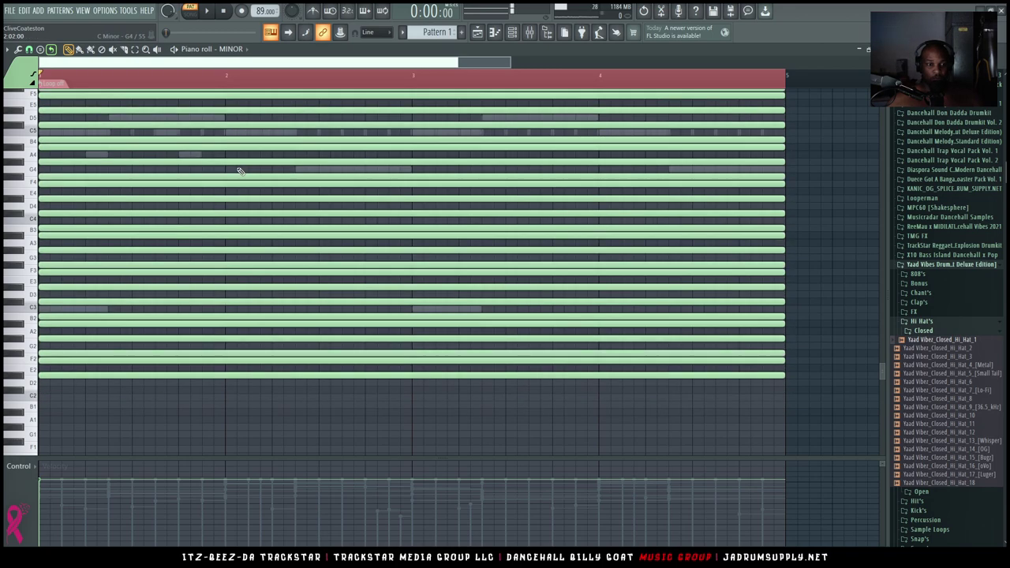
key("shift+Down")
key("shift+Down")
key("shift+Down")
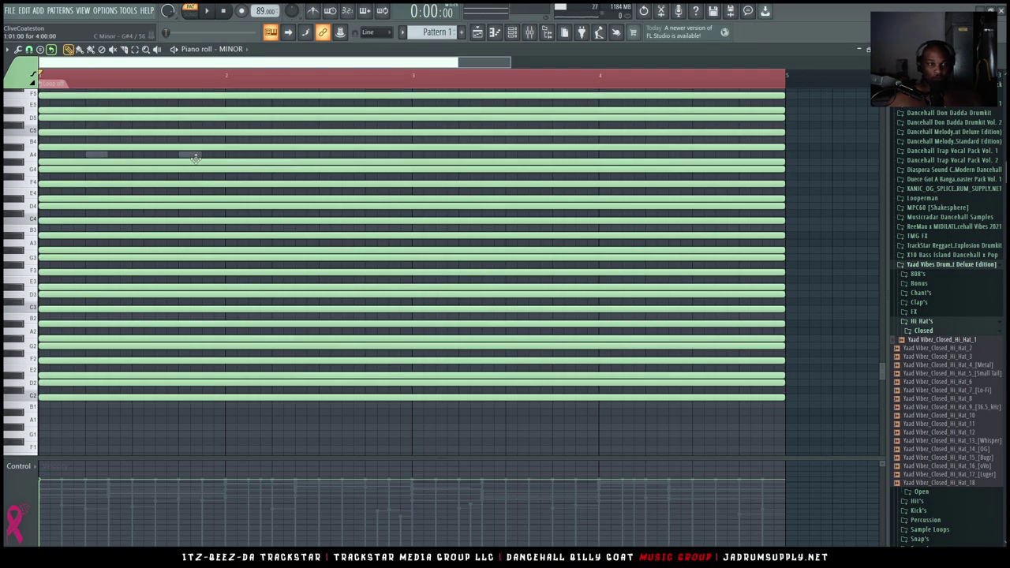
In Xpand!2 #2, move the two short A4 notes in bar 1 to G#4 and the short D#5 note to G5
right_click(199, 156)
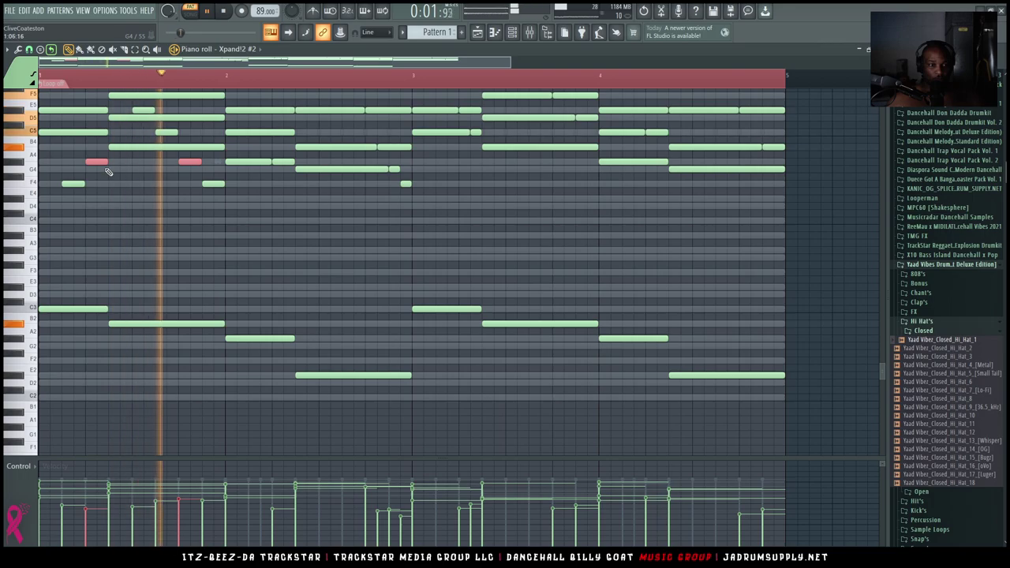
scroll(150, 190, "up", 4)
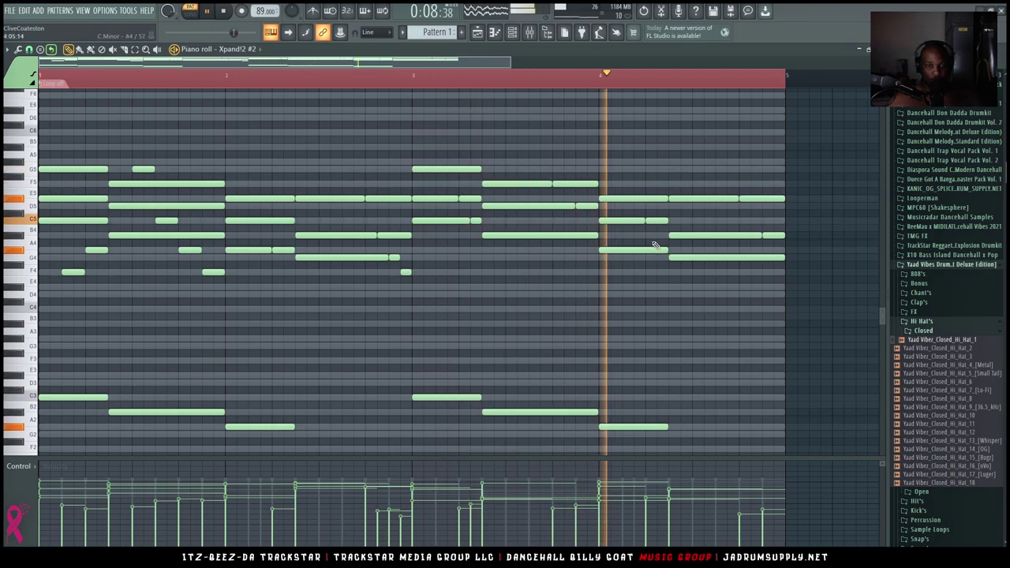
Browse the scores in the Yaad Vibez Midi Madness Vol. 1 folder
scroll(960, 355, "down", 5)
scroll(957, 353, "up", 9)
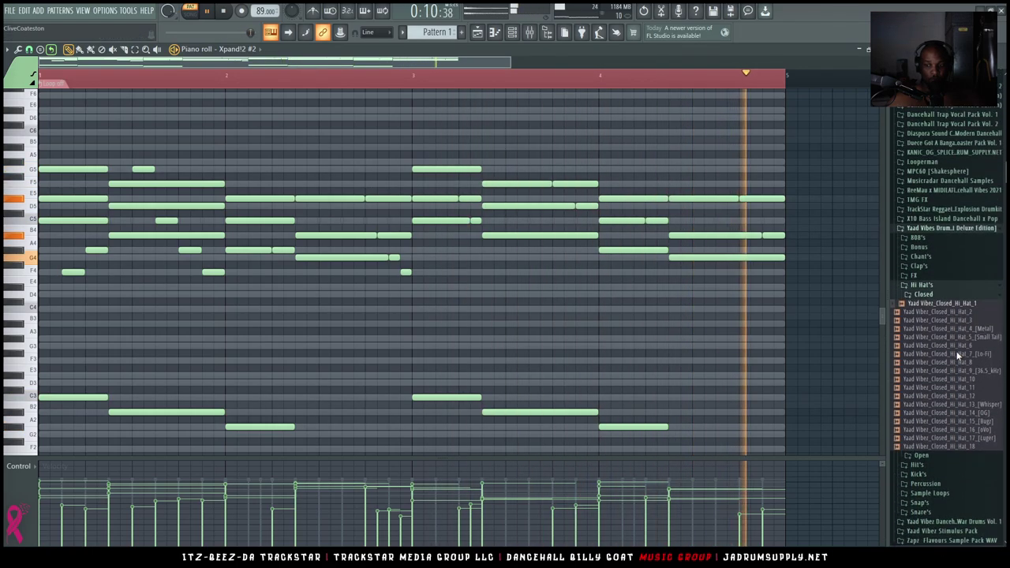
left_click(910, 146)
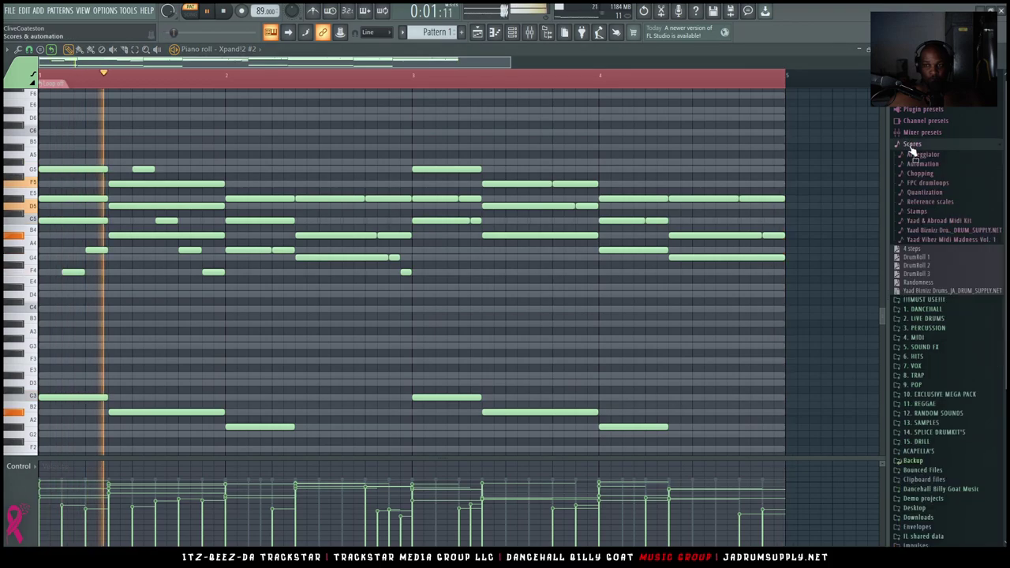
left_click(945, 239)
scroll(943, 245, "down", 3)
scroll(940, 251, "down", 12)
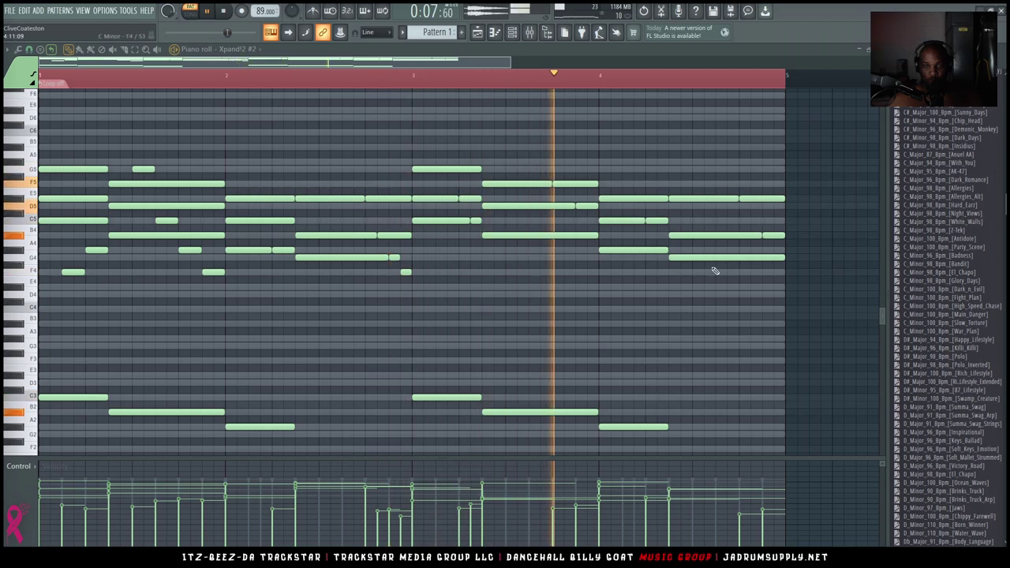
Replace the MINOR channel's notes with the D# MAJOR file from the Major Scale's folder of the 4. MIDI library
key("F6")
right_click(402, 78)
left_click(531, 86)
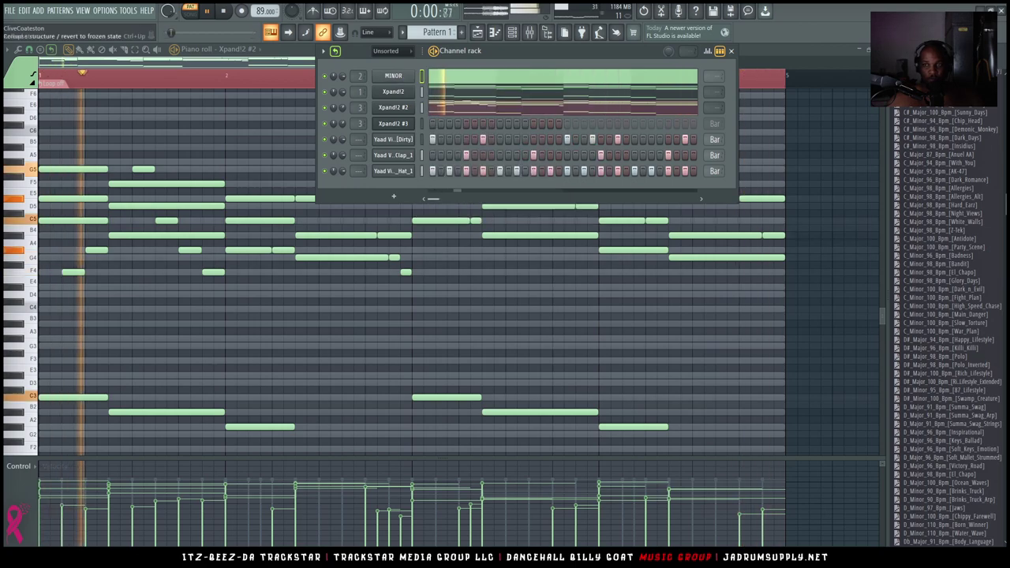
left_click(959, 50)
left_click(920, 192)
left_click(924, 212)
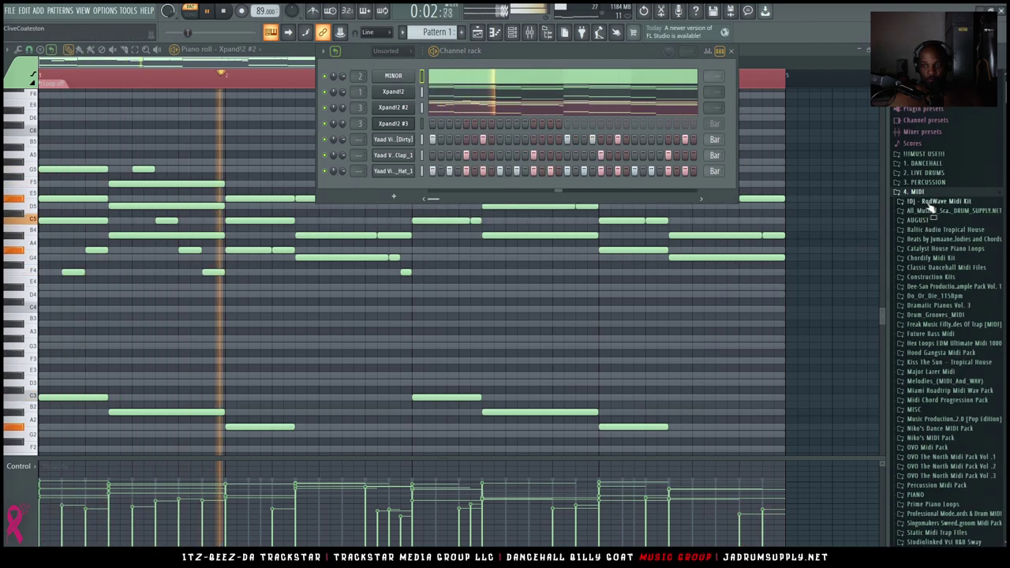
left_click(928, 212)
left_click(930, 222)
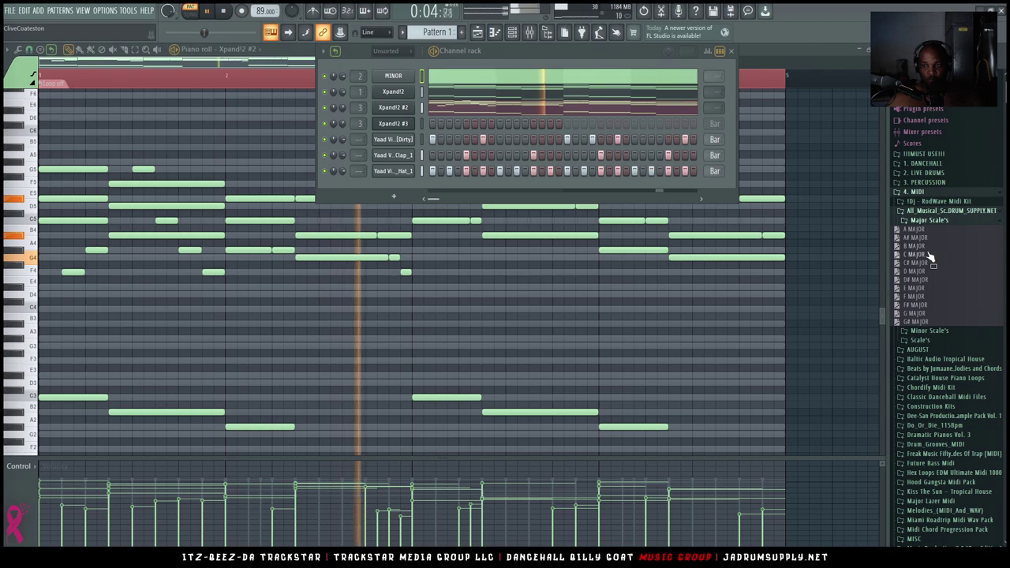
left_click_drag(916, 281, 427, 76)
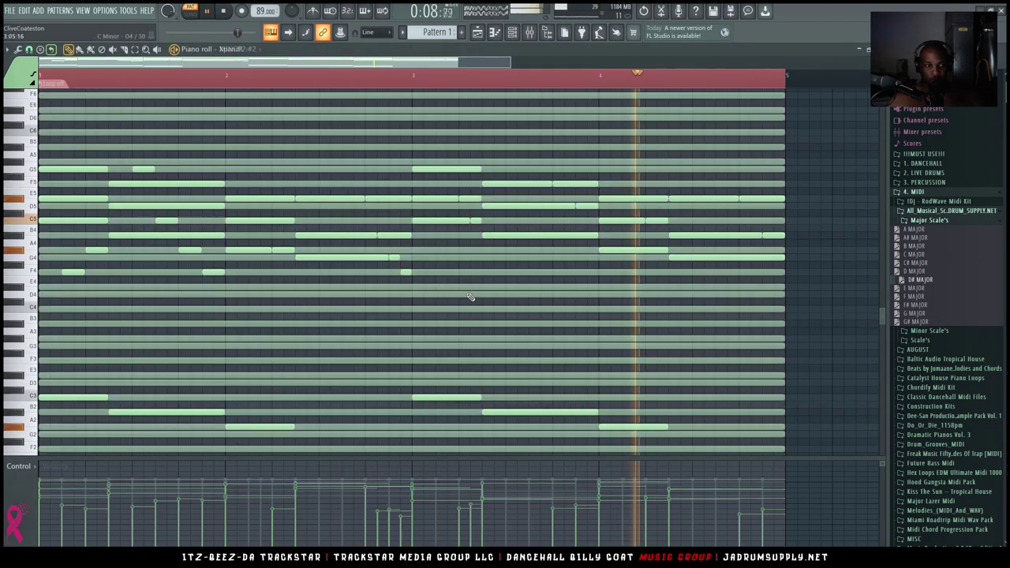
Route Xpand!2 #3 to mixer track 4 and check its selected sound
scroll(468, 297, "down", 4)
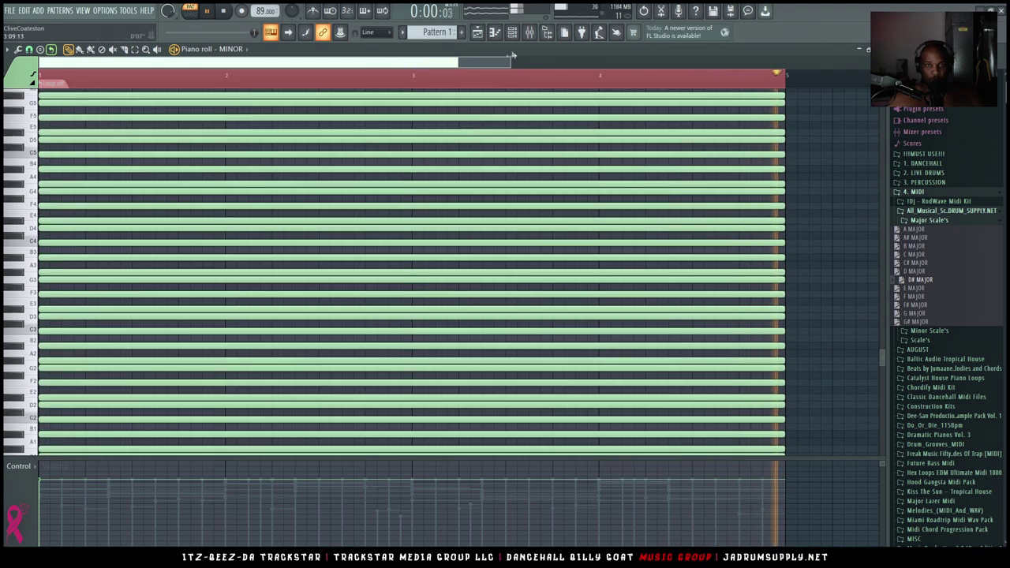
left_click(515, 33)
right_click(394, 126)
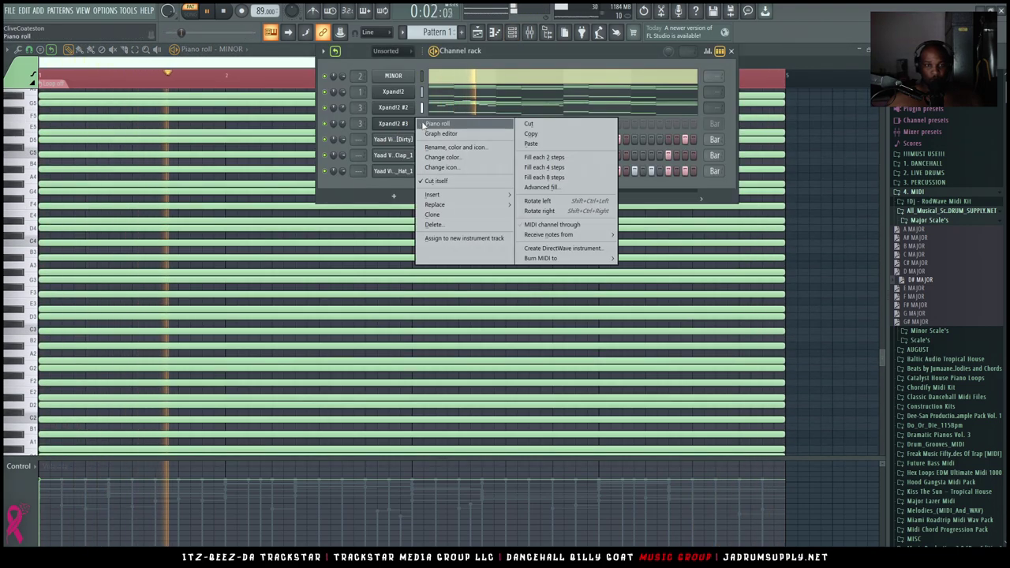
left_click(426, 124)
left_click(512, 32)
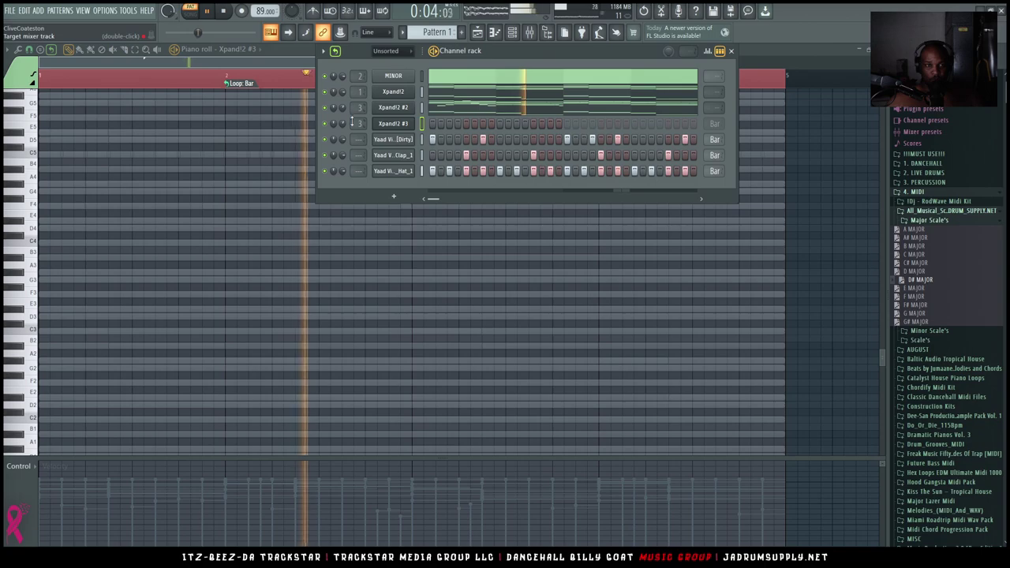
right_click(416, 126)
left_click(411, 129)
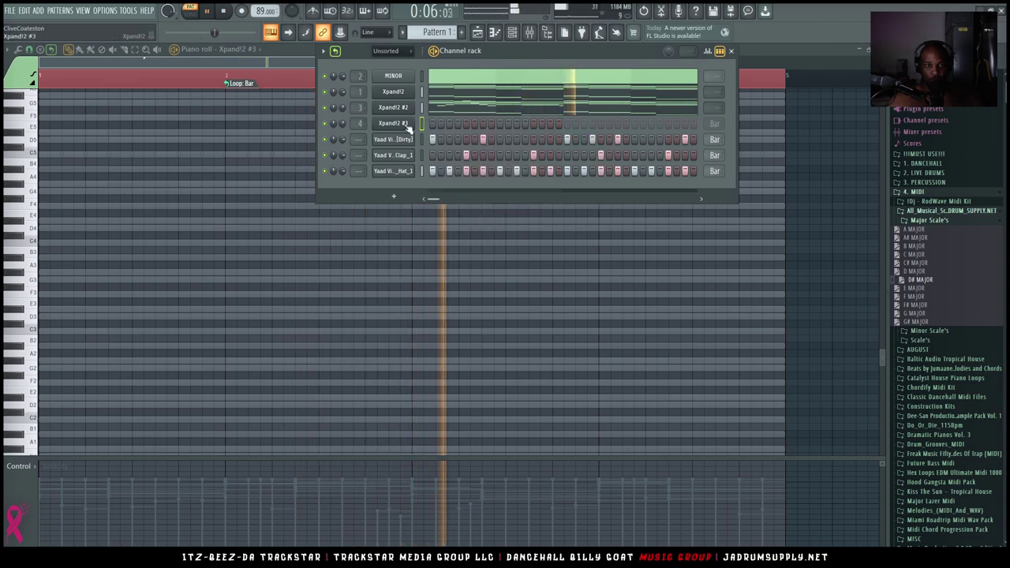
left_click(405, 124)
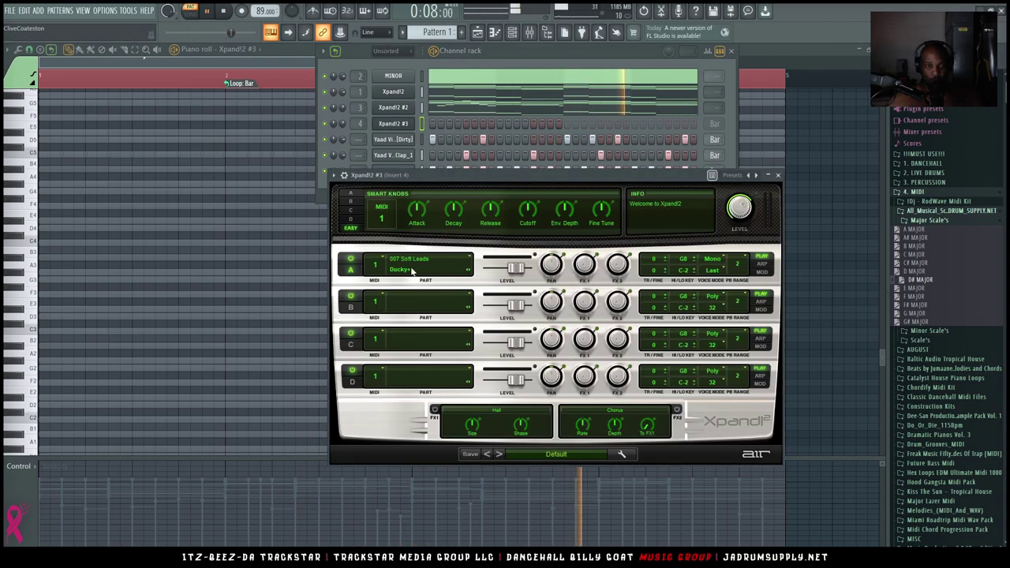
Shorten all MINOR scale notes to short stubs at the start of bar 1
right_click(197, 257)
right_click(197, 257)
key("ctrl+a")
left_click_drag(780, 241, 52, 233)
In the Xpand!2 #3 piano roll, add C5, D5, D#5 and A#4 melody notes across bars 1 and 2 and raise them an octave
left_click(237, 49)
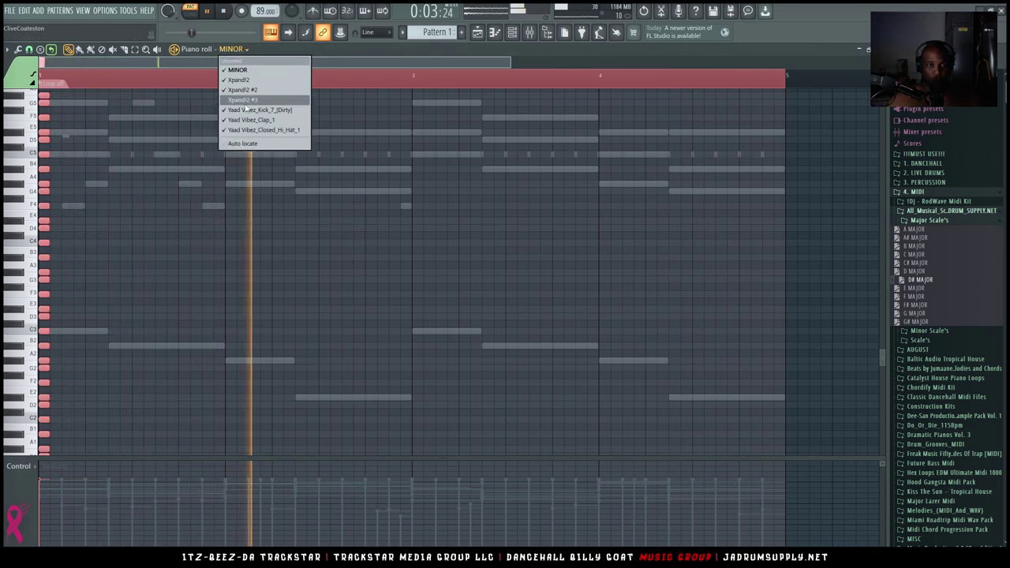
left_click(241, 101)
key("space")
scroll(228, 228, "up", 3)
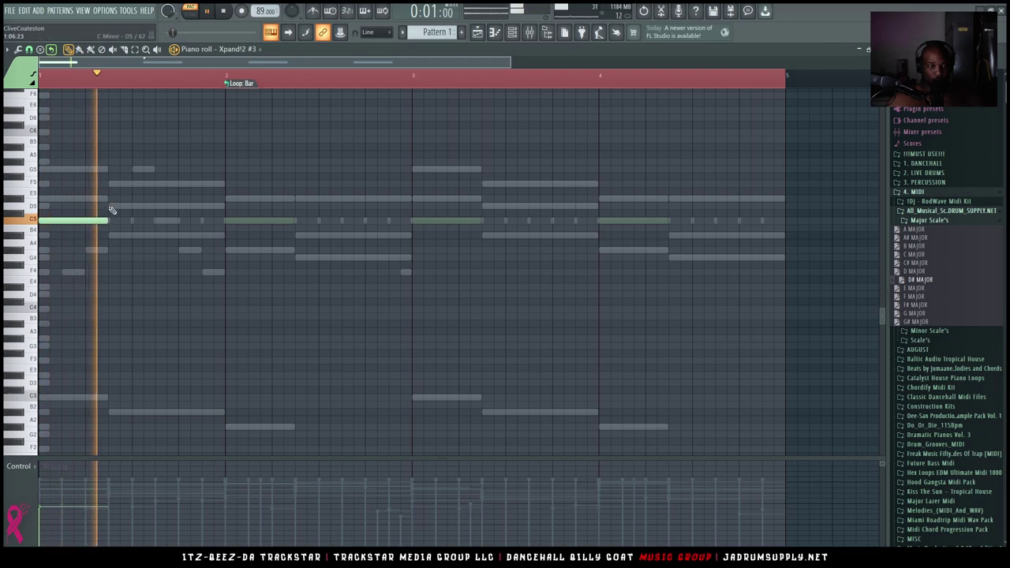
left_click(182, 206)
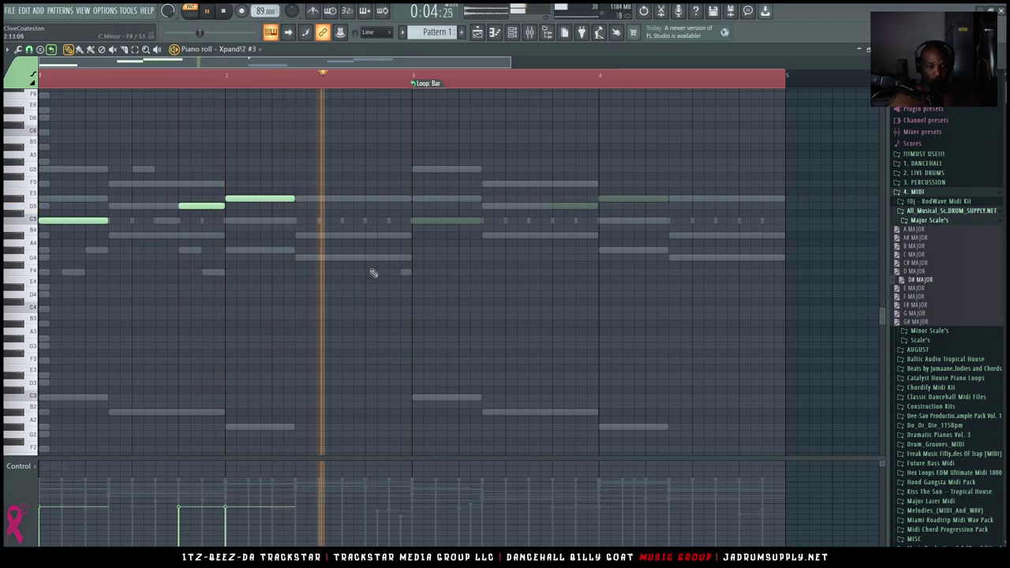
left_click(367, 229)
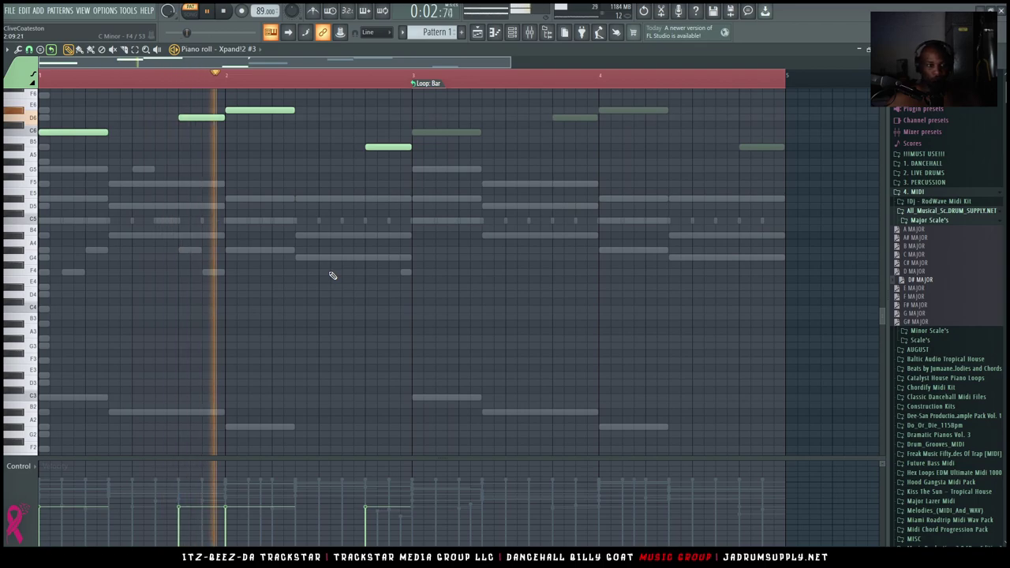
Duplicate the two-bar Xpand!2 #3 melody into bars 3 and 4
scroll(327, 266, "up", 2)
scroll(312, 89, "down", 2)
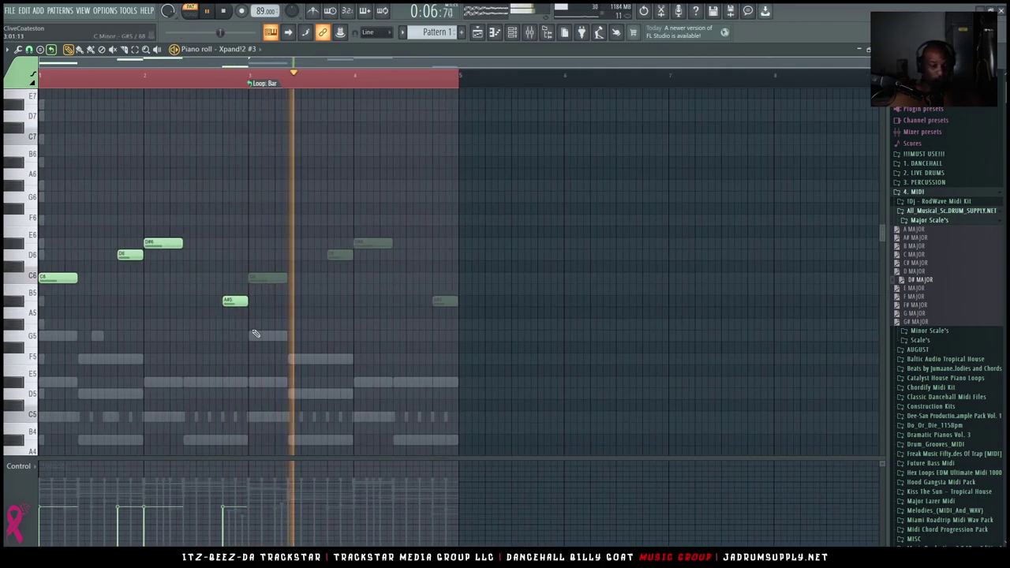
key("ctrl+d")
key("ctrl+b")
scroll(316, 327, "down", 2)
key("ctrl+d")
End bar 4 with a D#5 note, move the closing A#5 just before it, and change the melody's first note to G5
left_click(410, 315)
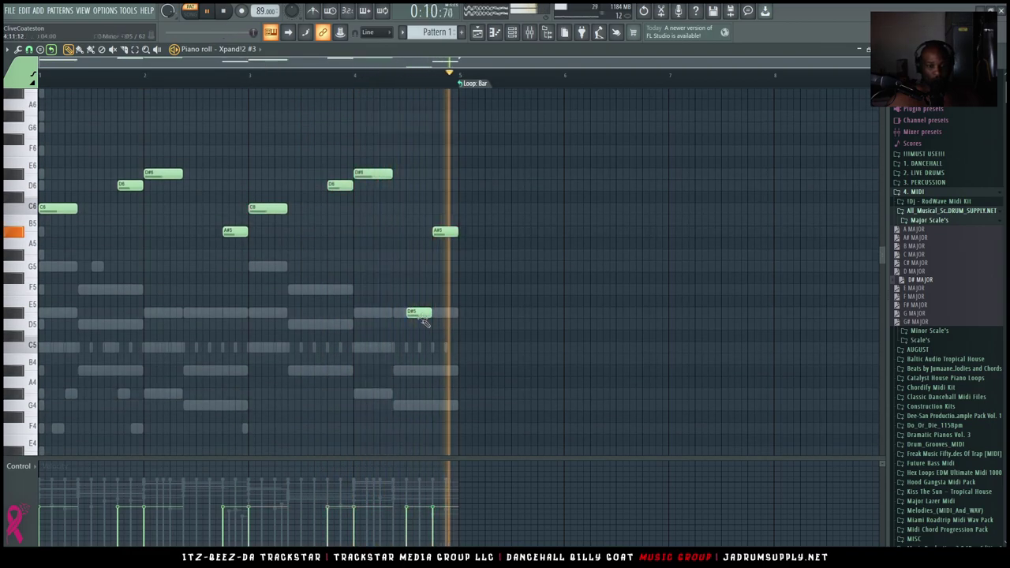
left_click_drag(420, 312, 446, 313)
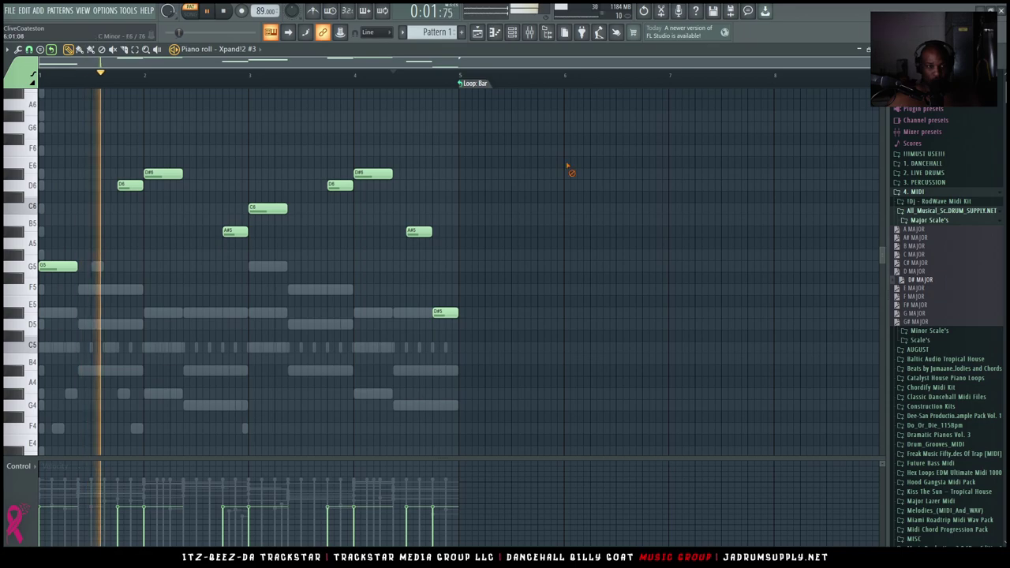
Clone the Xpand!2 #3 channel, load 3 Trumpets Crescendo+ from Brass + Woodwind in part A, and copy the Xpand!2 chord notes into the clone
left_click(512, 32)
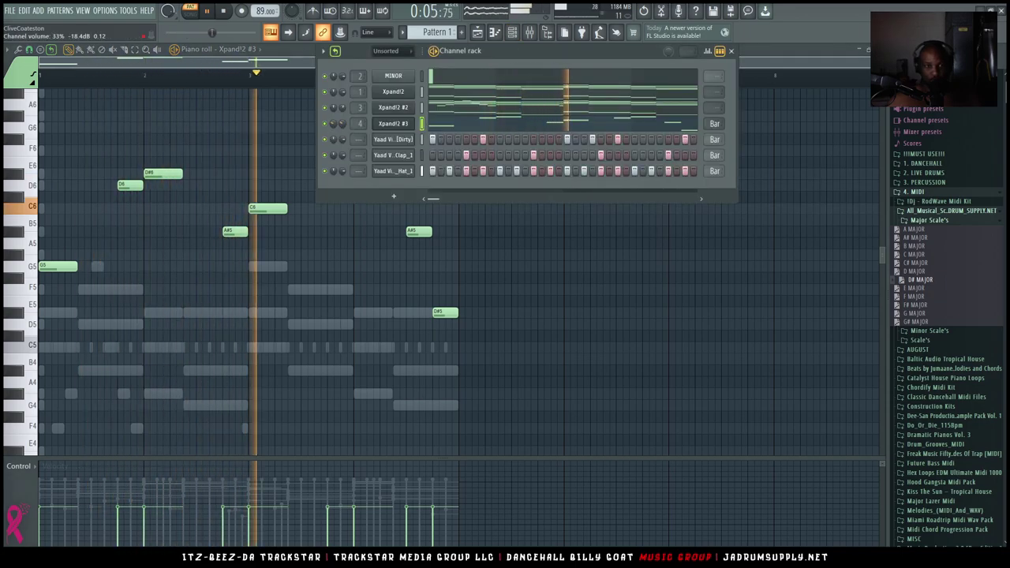
right_click(398, 125)
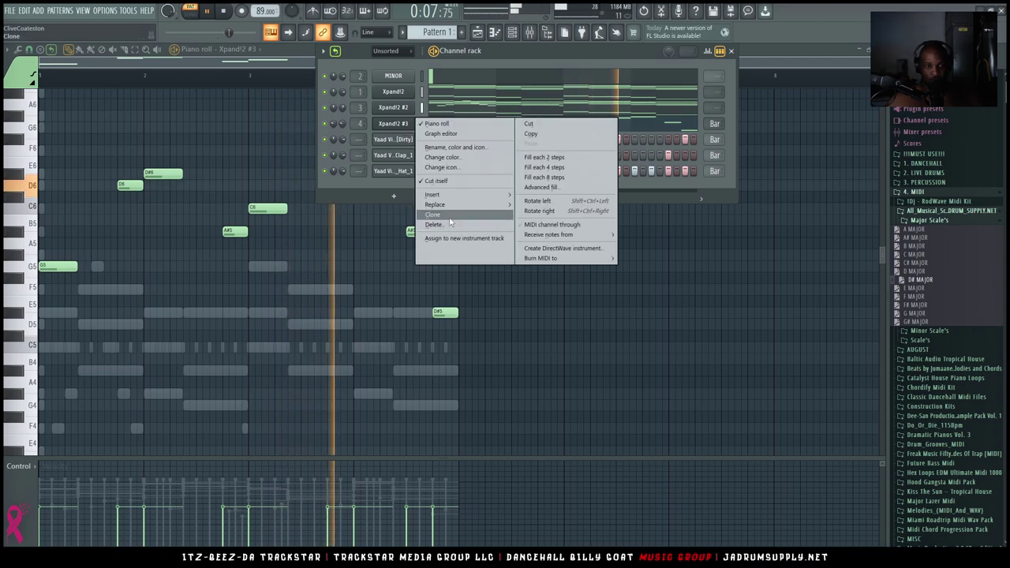
left_click(431, 214)
left_click(423, 292)
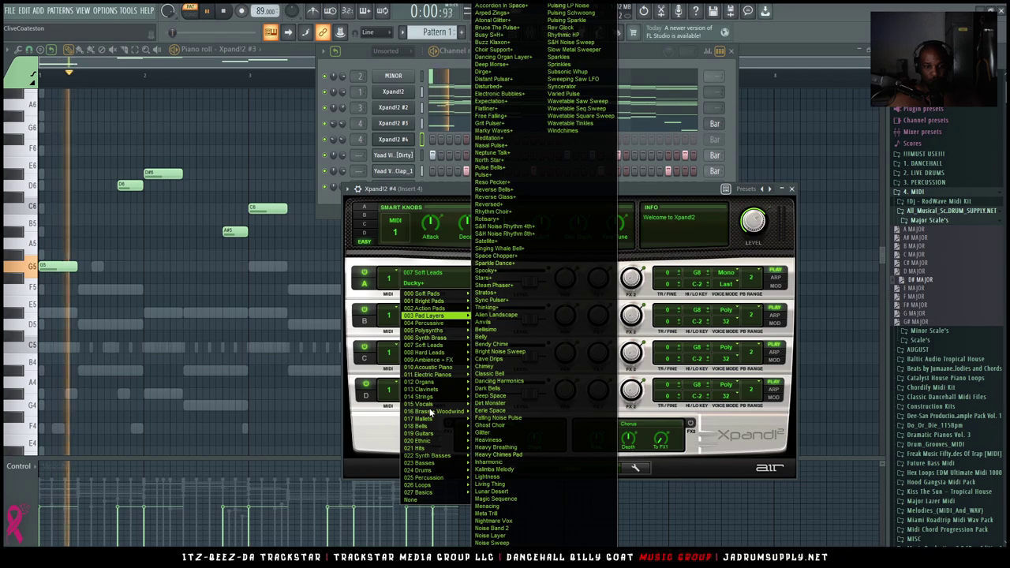
mouse_move(439, 412)
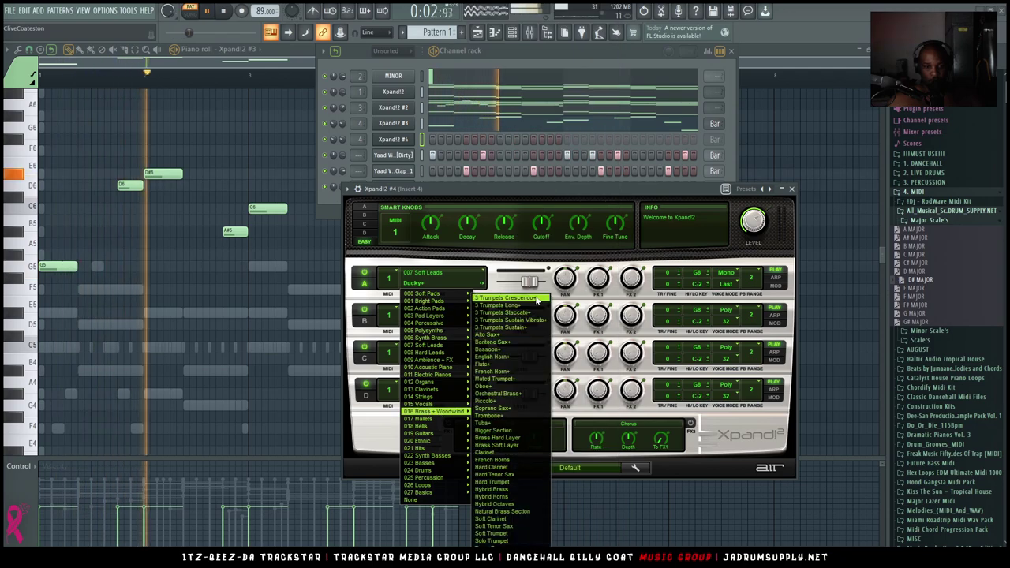
left_click(505, 298)
left_click(423, 92)
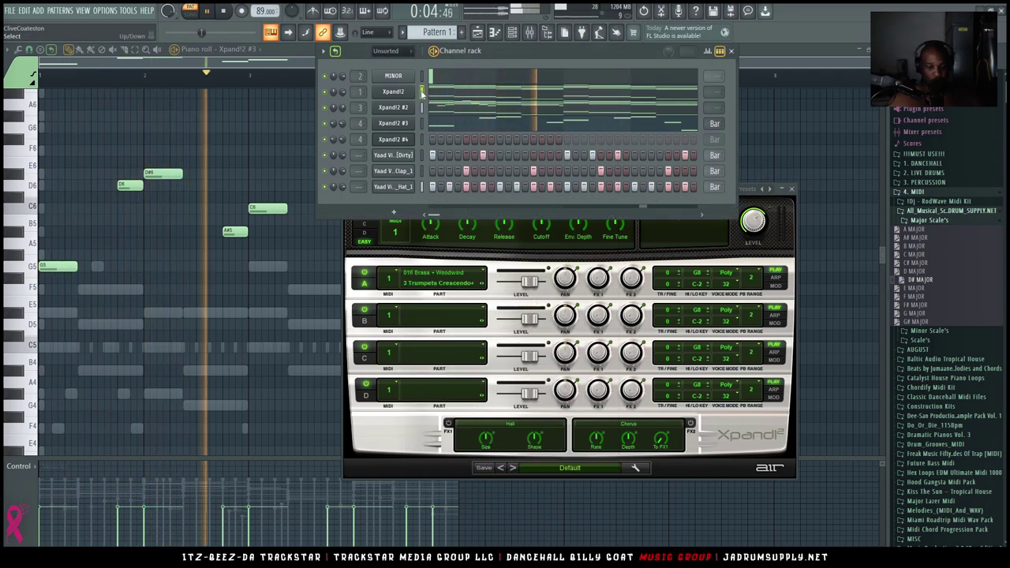
left_click(423, 139)
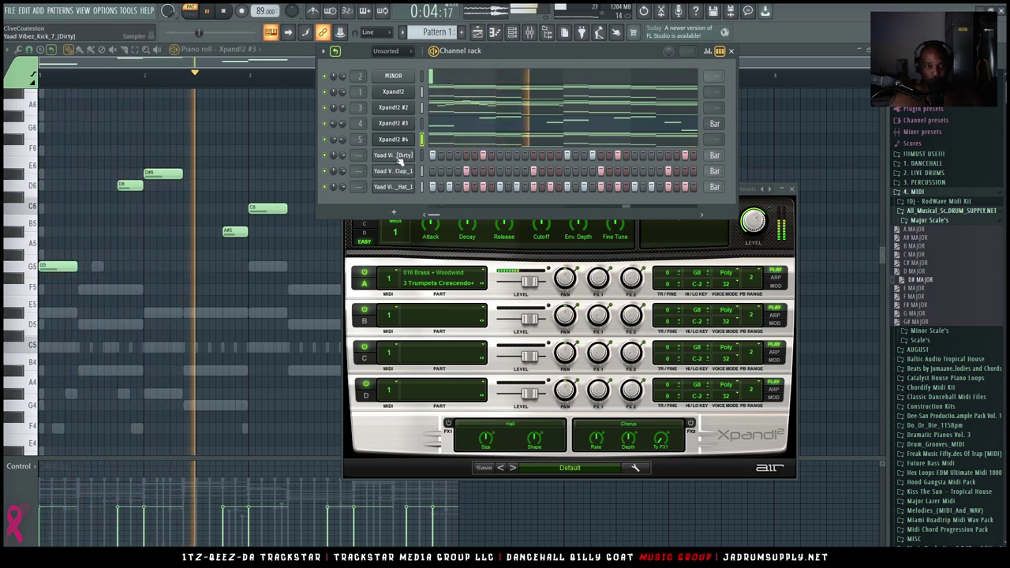
Clone the Xpand!2 #4 channel and route the new Xpand!2 #5 to mixer track 6
right_click(401, 142)
left_click(429, 230)
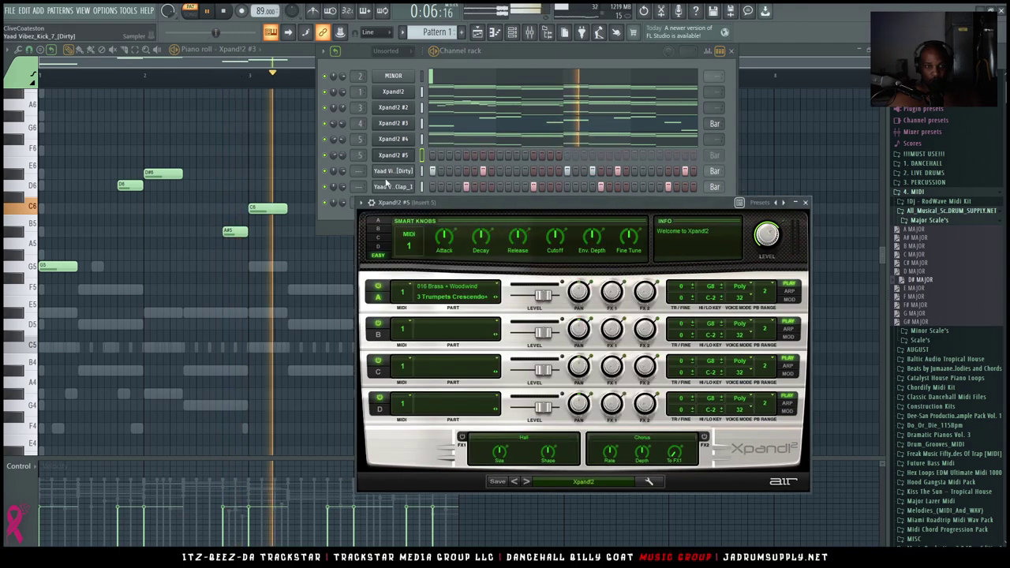
scroll(359, 155, "up", 1)
left_click(336, 155)
left_click(405, 158)
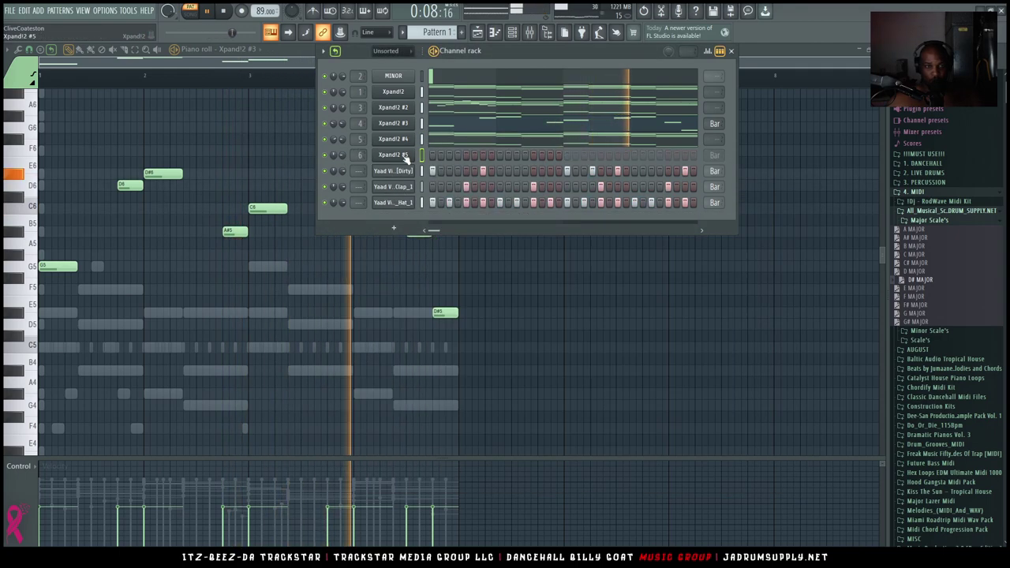
Load the Calliope patch from Soft Leads into part A of Xpand!2 #5
left_click(405, 157)
left_click(452, 298)
mouse_move(447, 426)
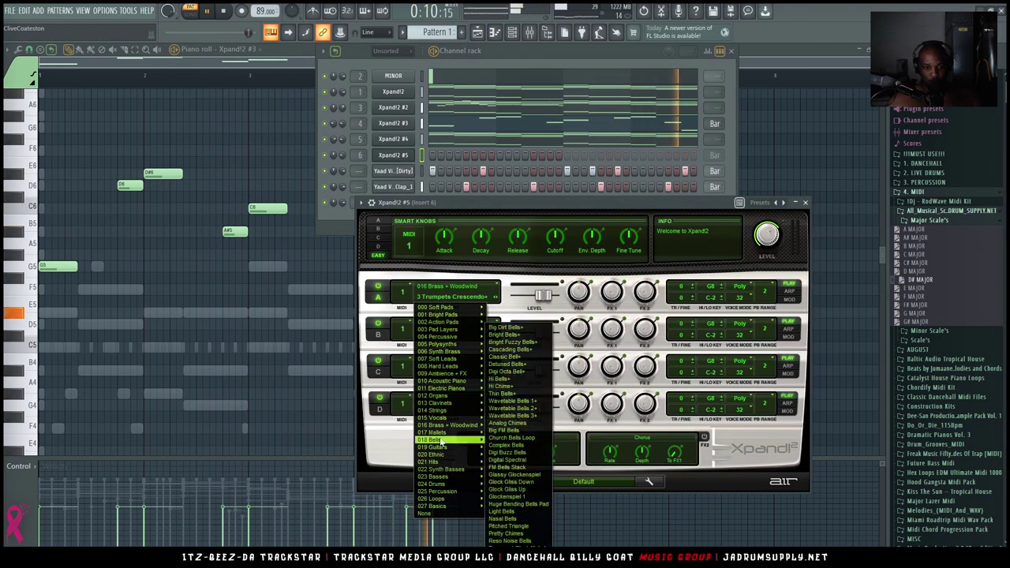
mouse_move(444, 447)
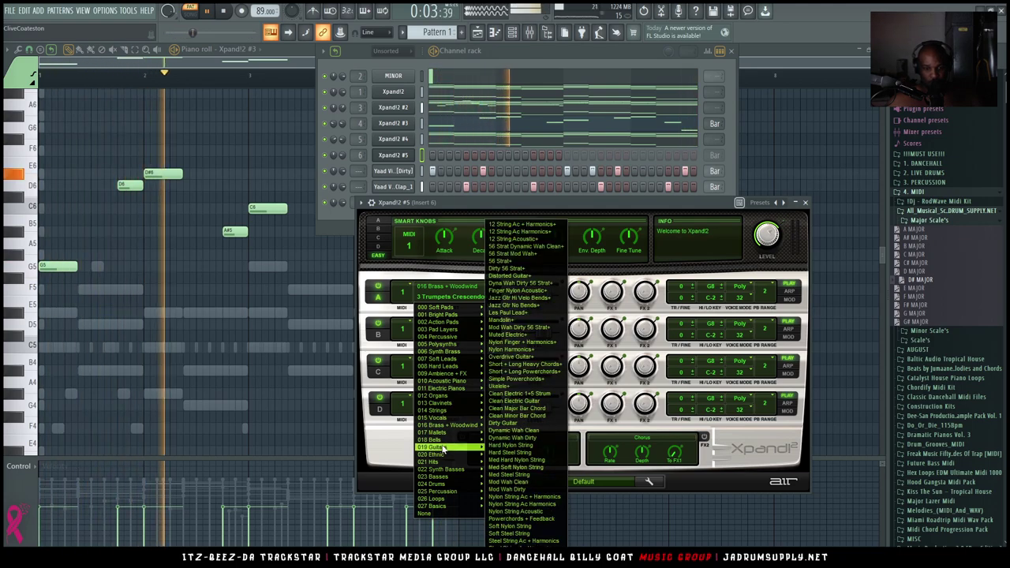
mouse_move(443, 365)
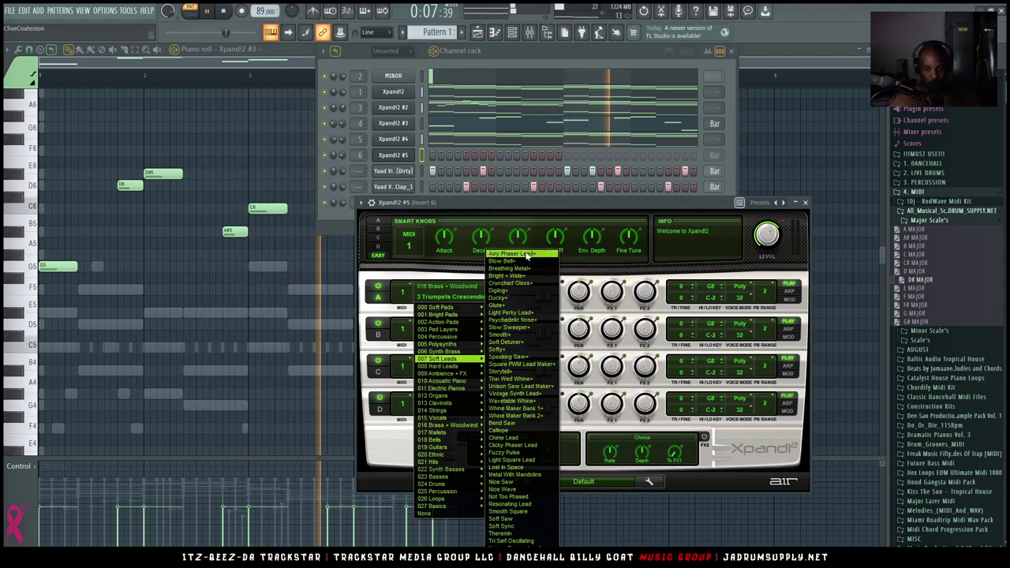
left_click(517, 431)
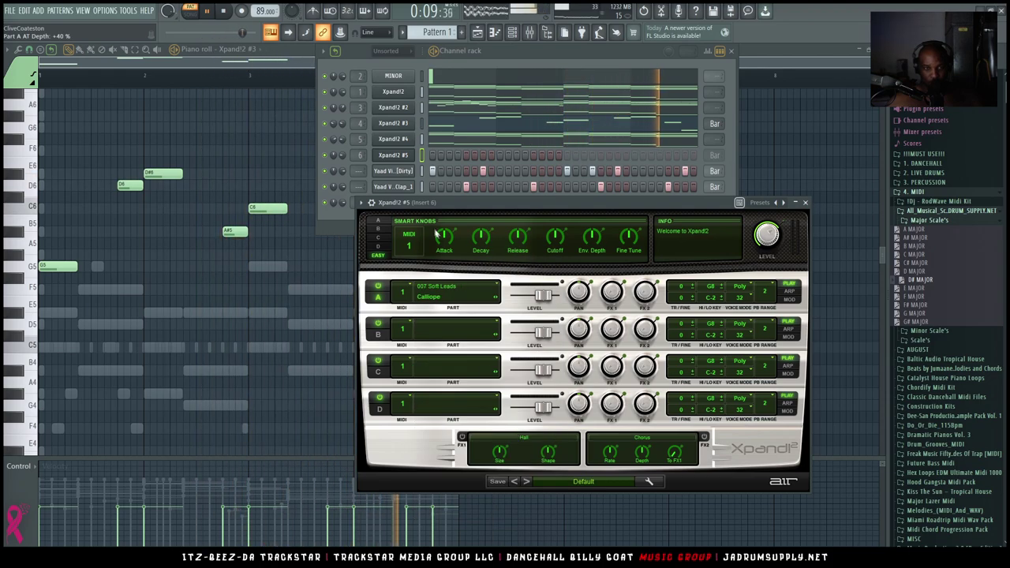
In the Xpand!2 #5 piano roll, add F5 at the ends of bars 1 and 3, D#5 ending bar 2, and D#5 then A#4 closing bar 4
right_click(415, 155)
left_click(442, 162)
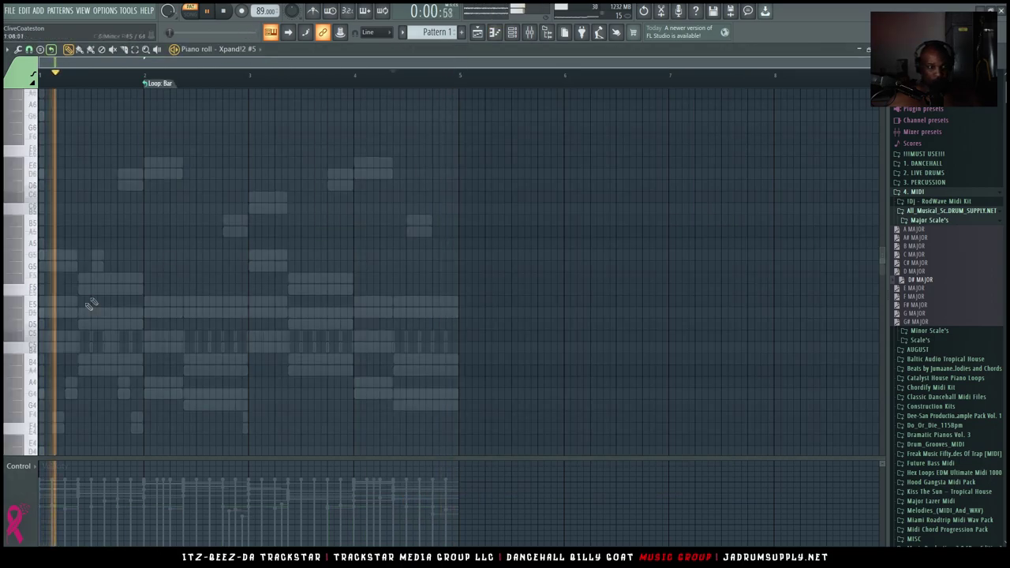
left_click(120, 256)
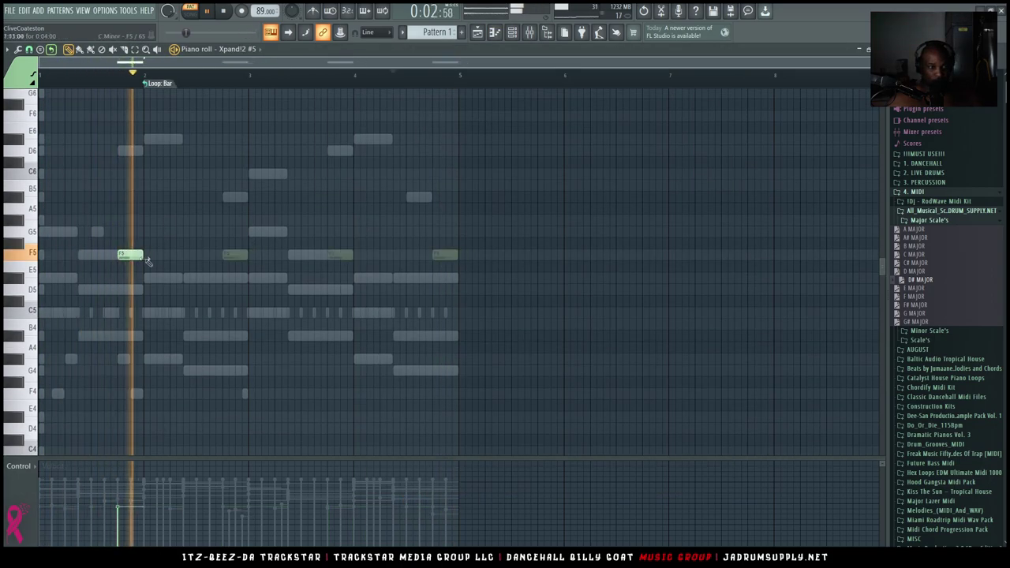
right_click(141, 281, "ctrl")
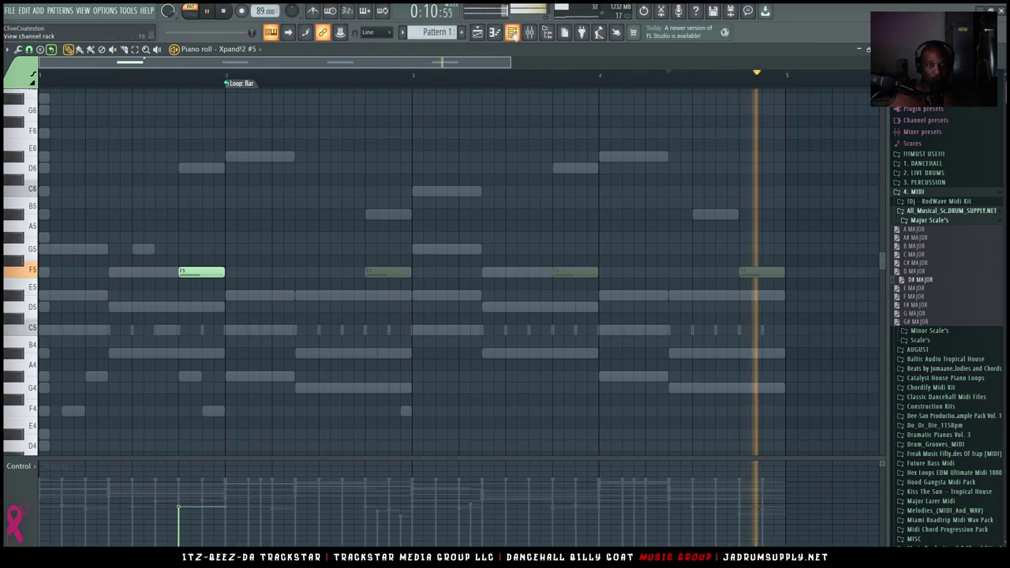
left_click(512, 32)
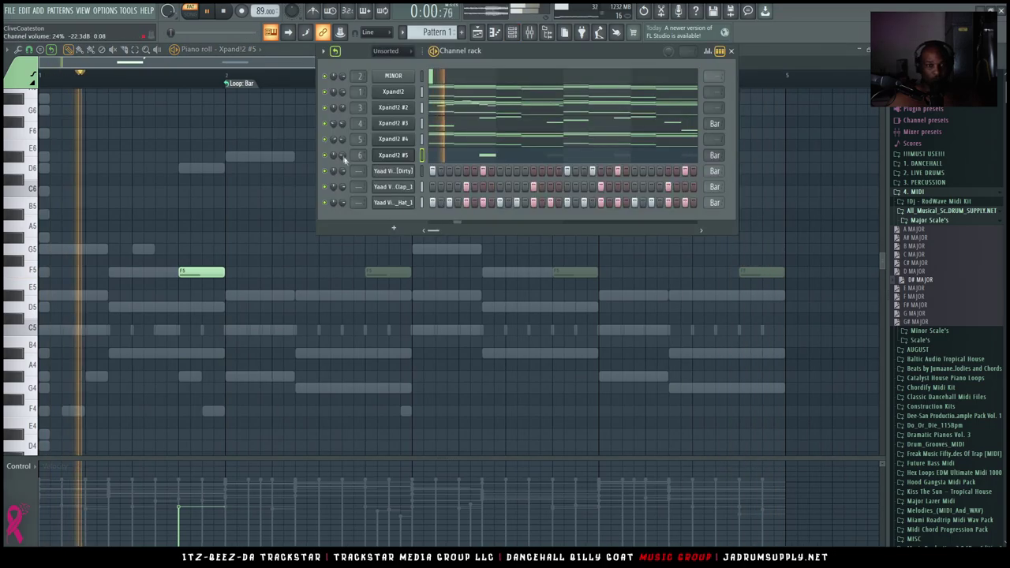
right_click(255, 361)
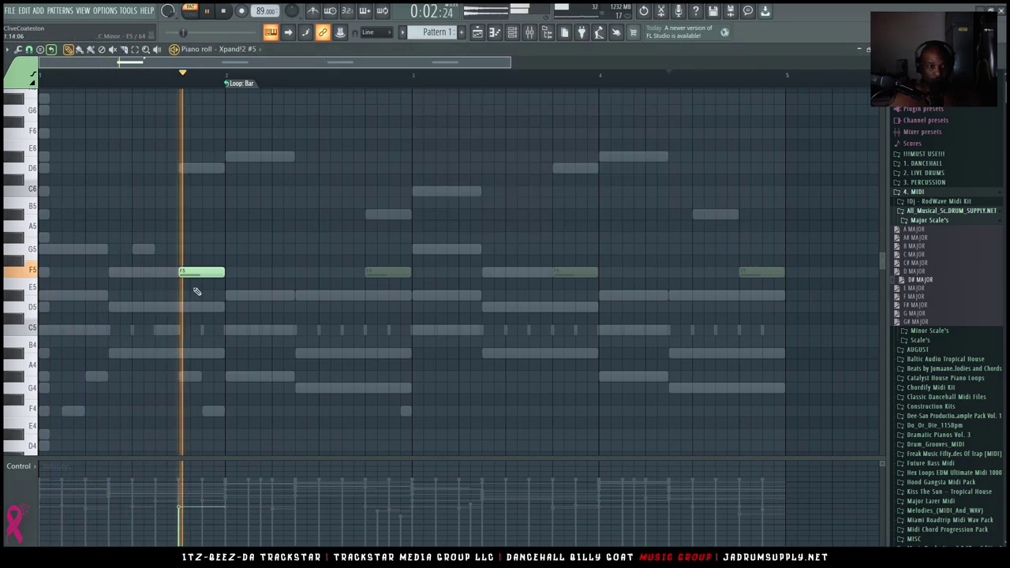
left_click(367, 297)
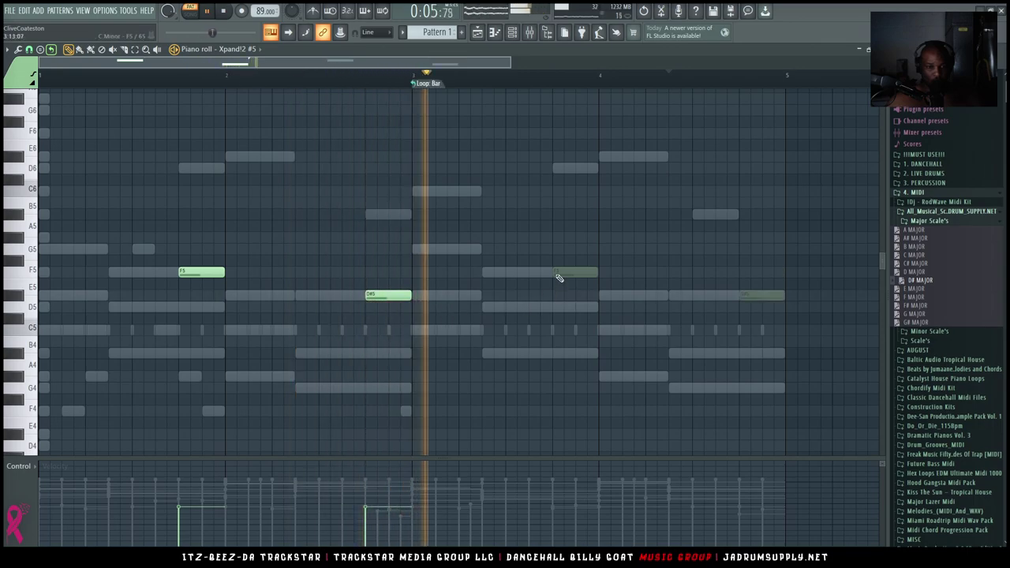
left_click(557, 273)
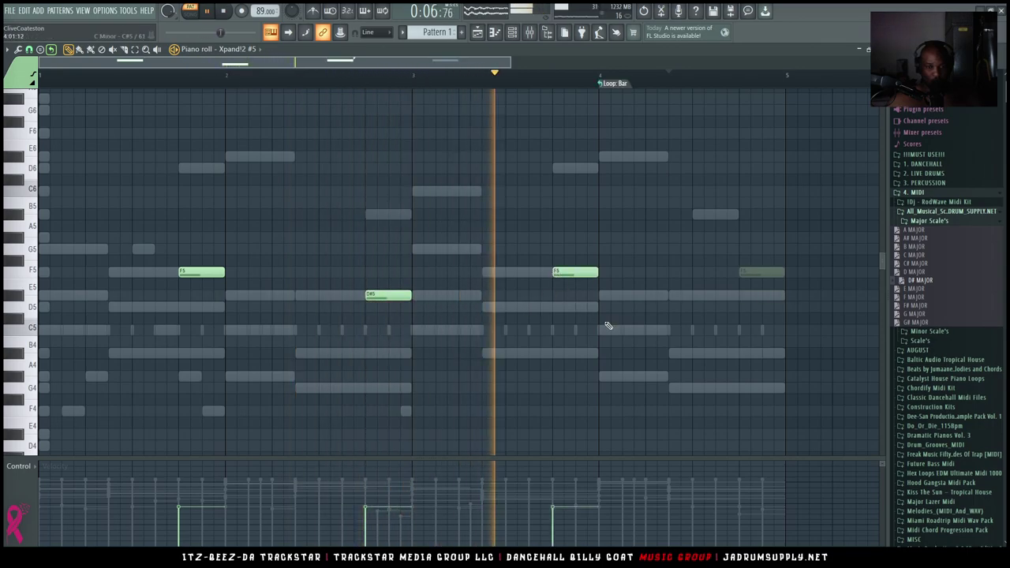
left_click(696, 296)
left_click(742, 354)
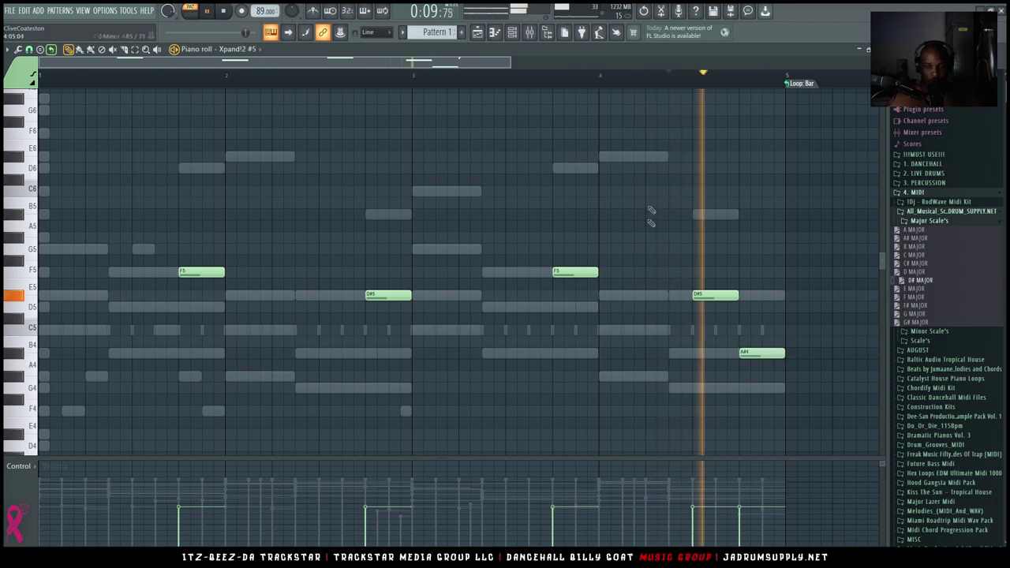
Raise the whole Xpand!2 #5 melody by one octave
left_click(515, 35)
left_click(516, 329)
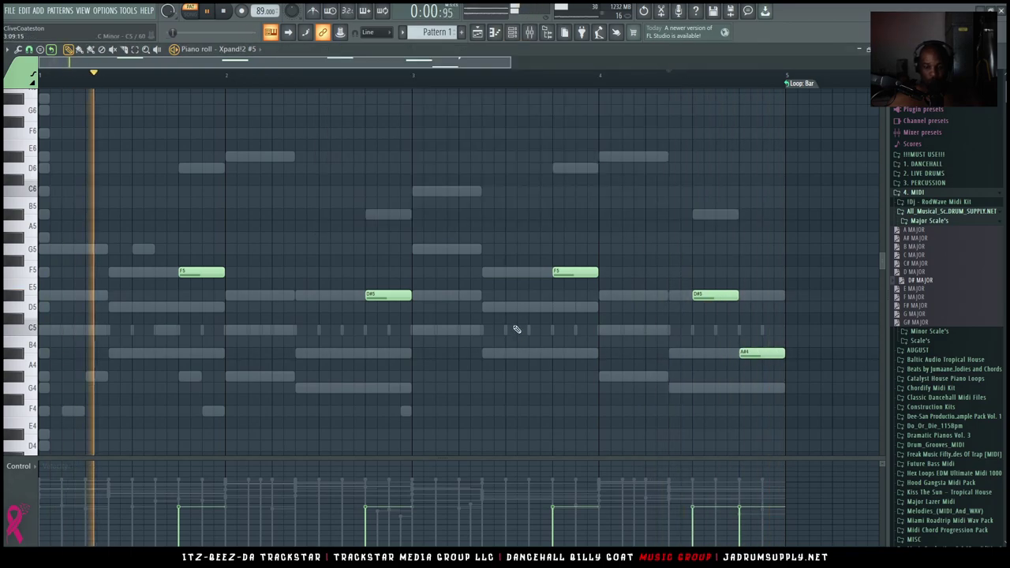
key("ctrl+Up")
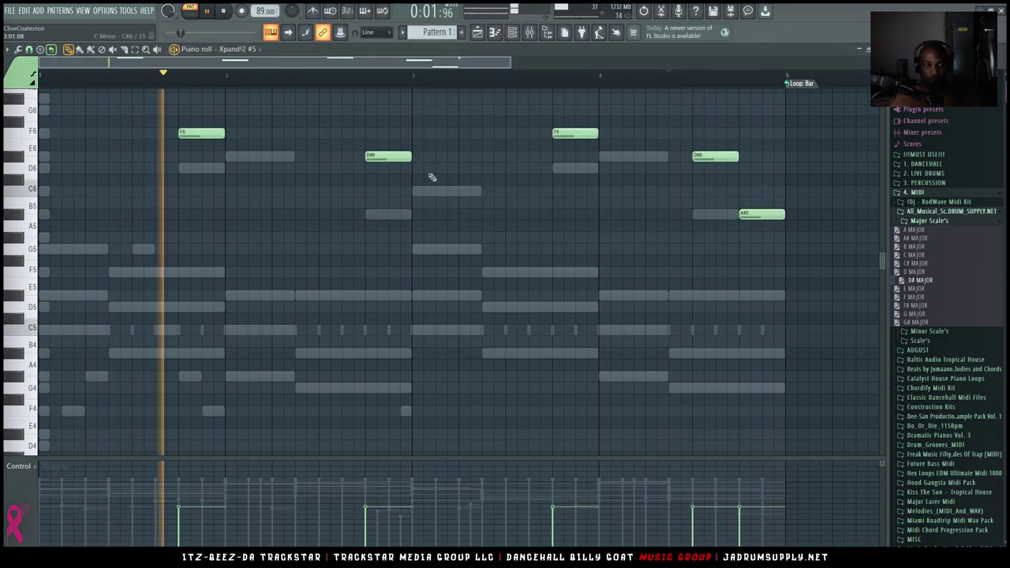
Add a new Xpand!2 channel and load the Tubular Bells patch from Bells into part A
left_click(512, 31)
left_click(397, 228)
mouse_move(399, 225)
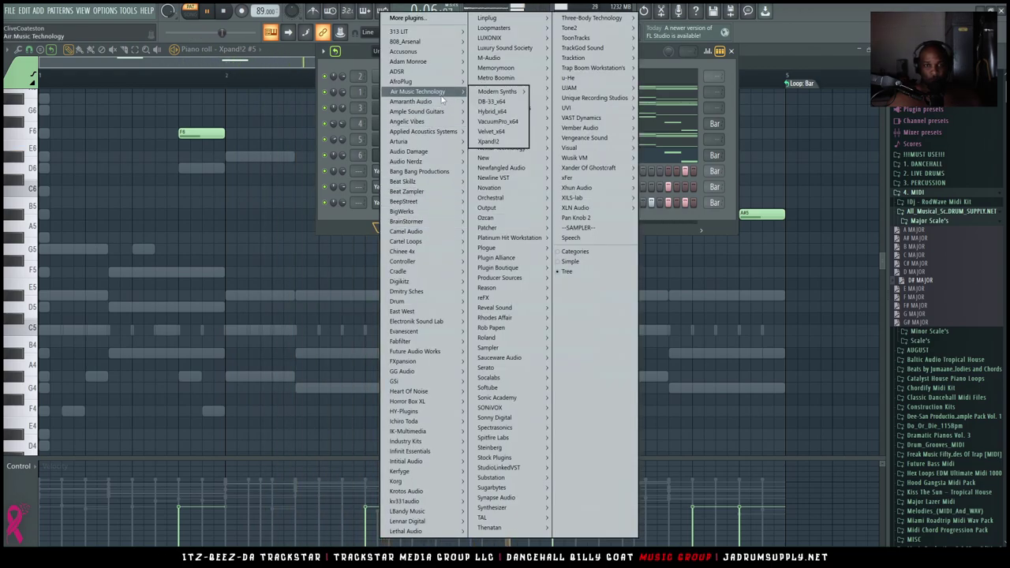
left_click(493, 141)
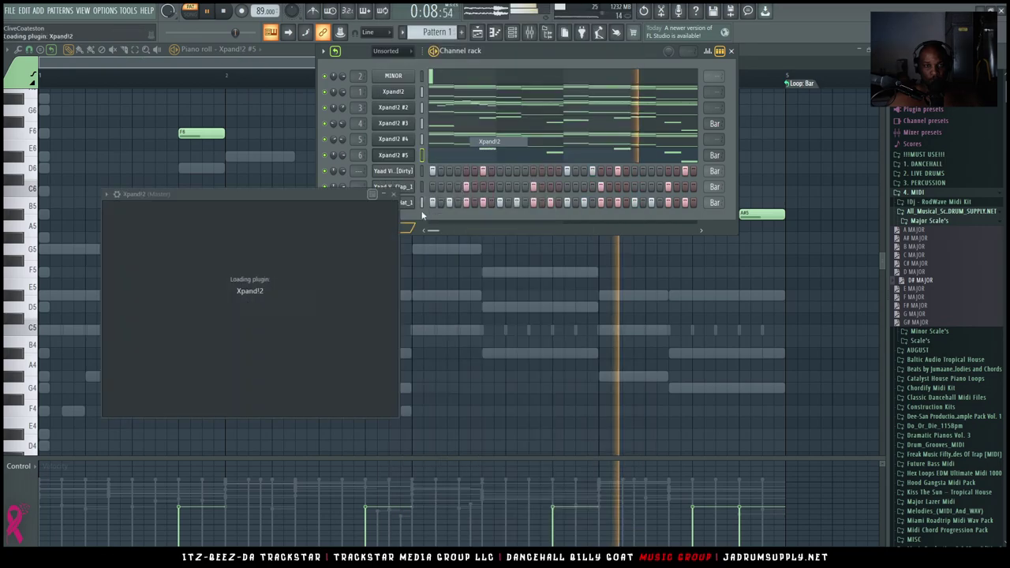
left_click(175, 284)
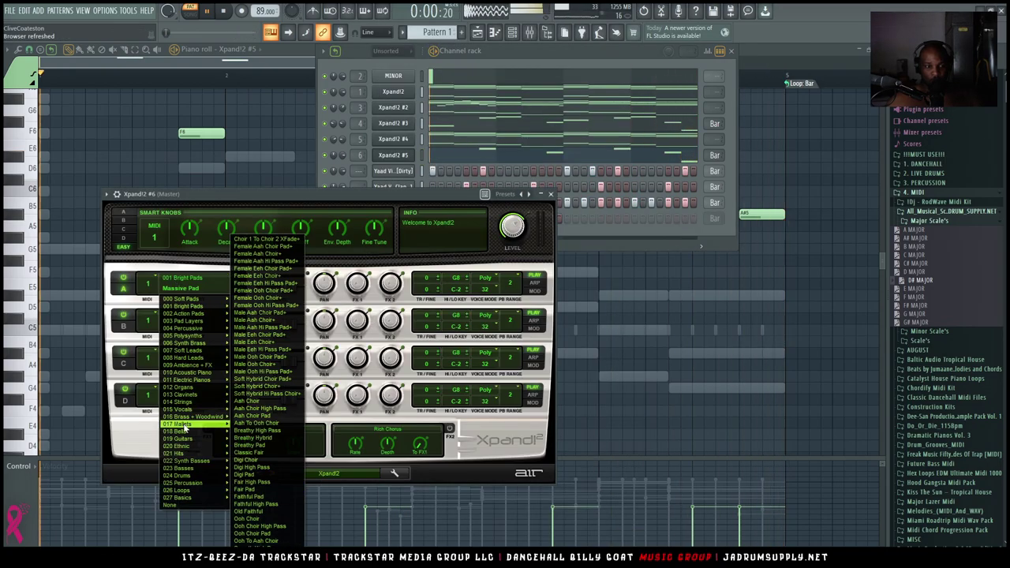
mouse_move(198, 431)
left_click(253, 549)
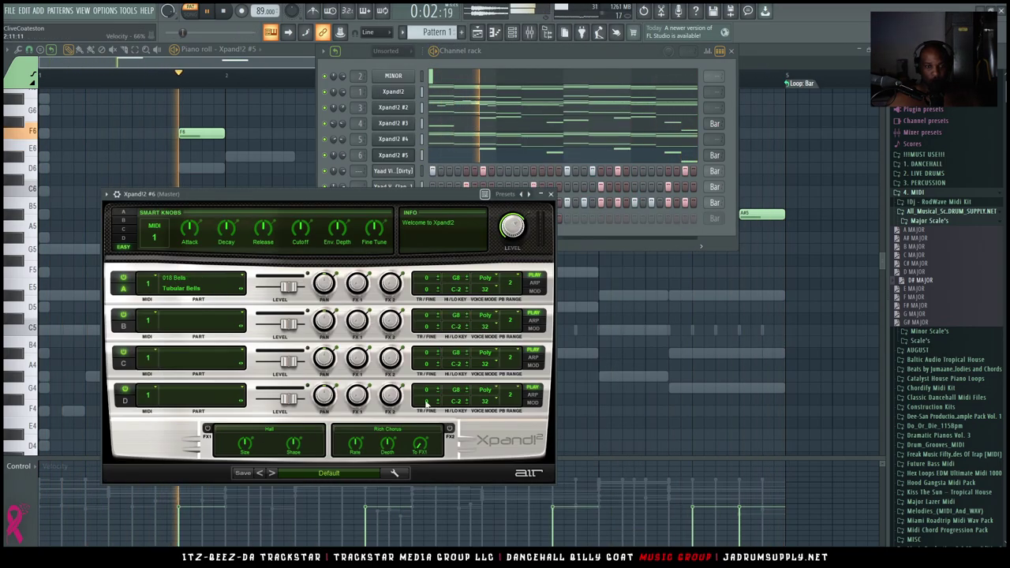
In the Xpand!2 #6 piano roll, place C5 at bar 1, G5 at bar 3, D#5 at bar 4 and A#4 late in bar 4
left_click(649, 248)
right_click(395, 219)
left_click(436, 220)
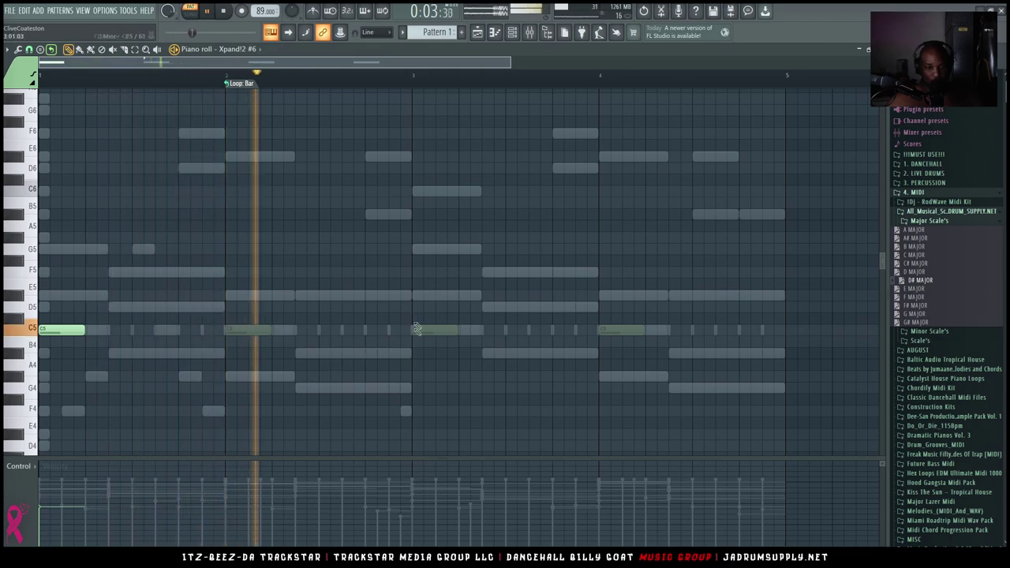
left_click(416, 249)
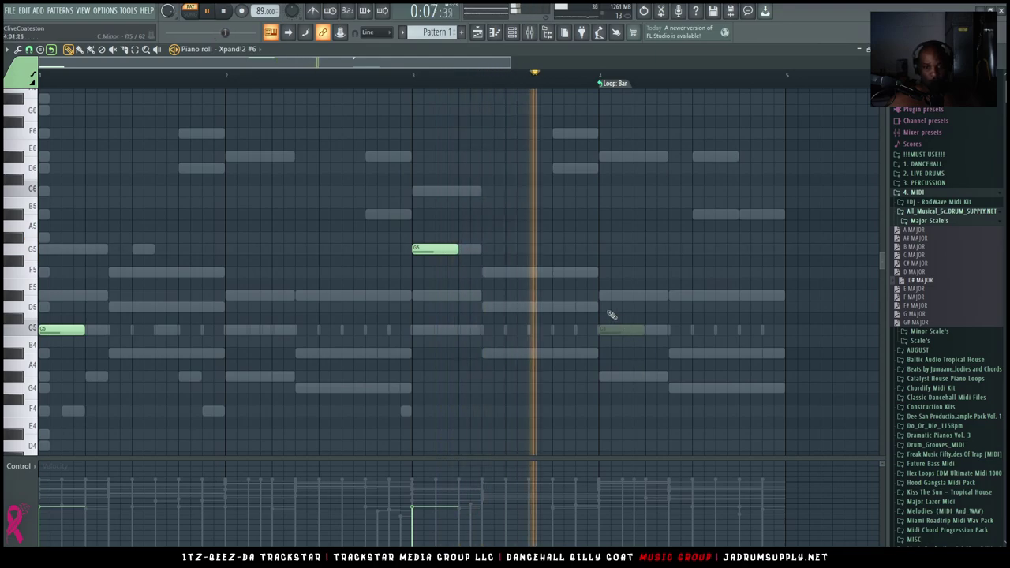
left_click(604, 297)
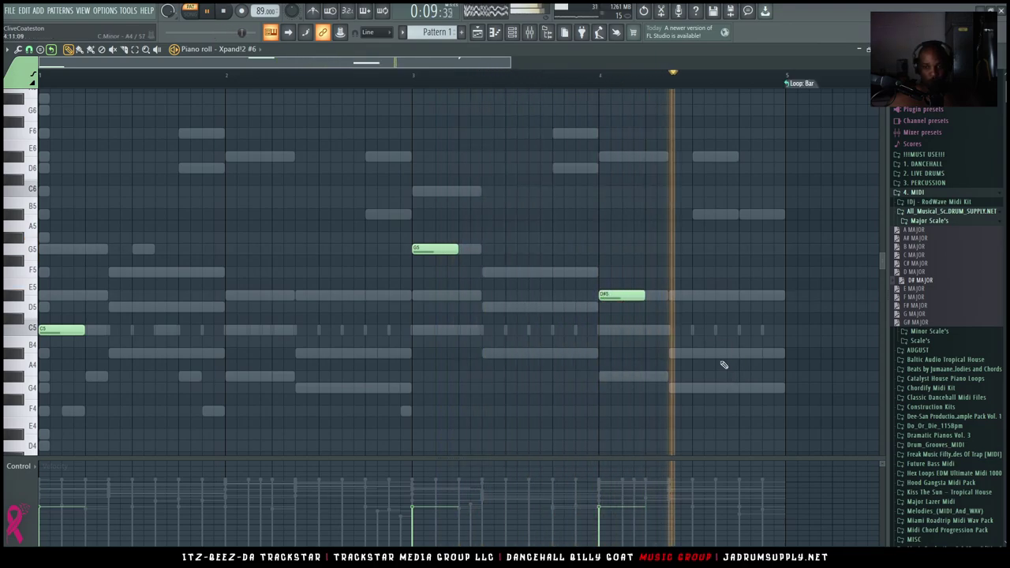
left_click(717, 353)
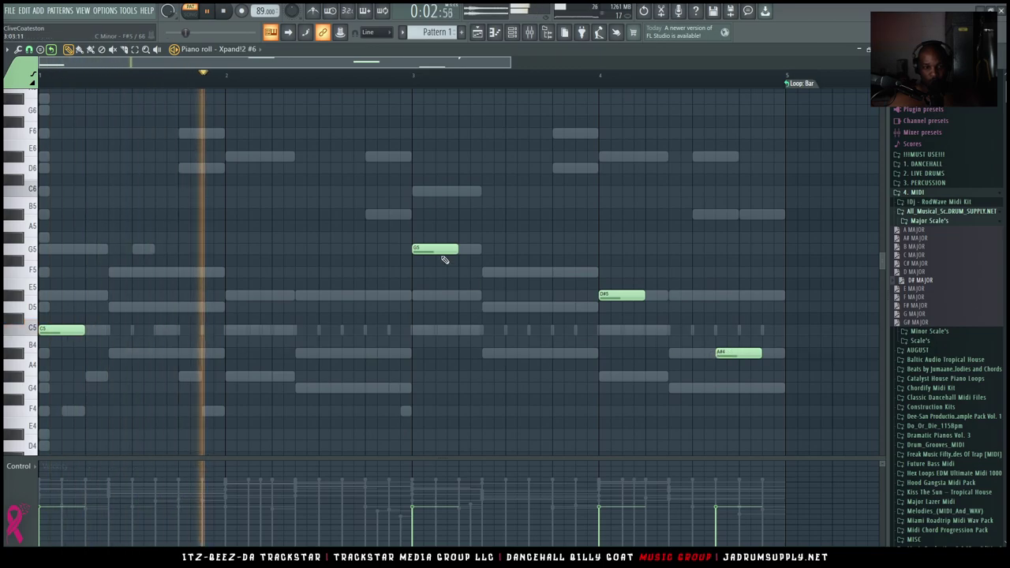
Randomize the velocities of all Xpand!2 #6 bell notes
key("ctrl+a")
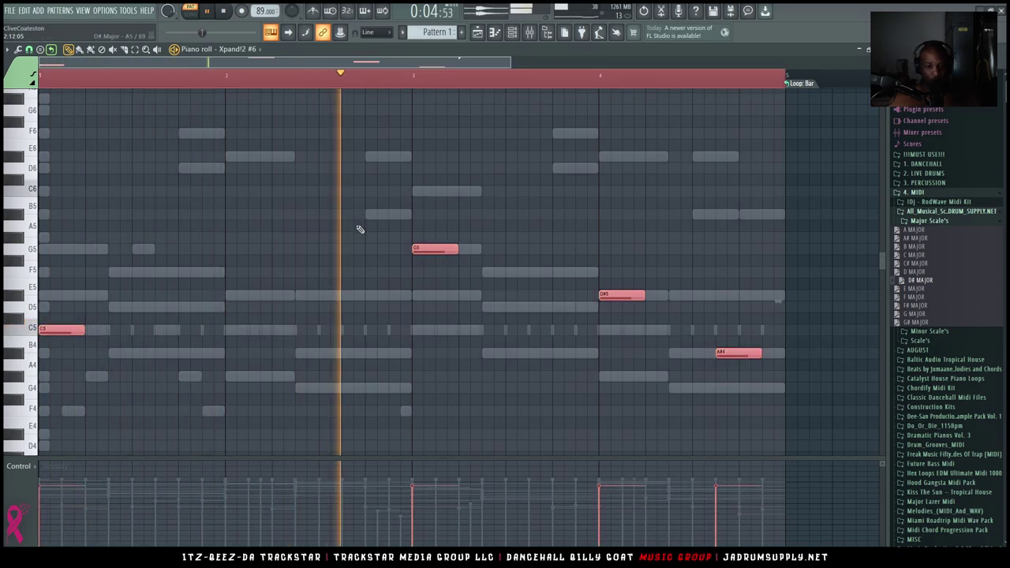
key("alt+r")
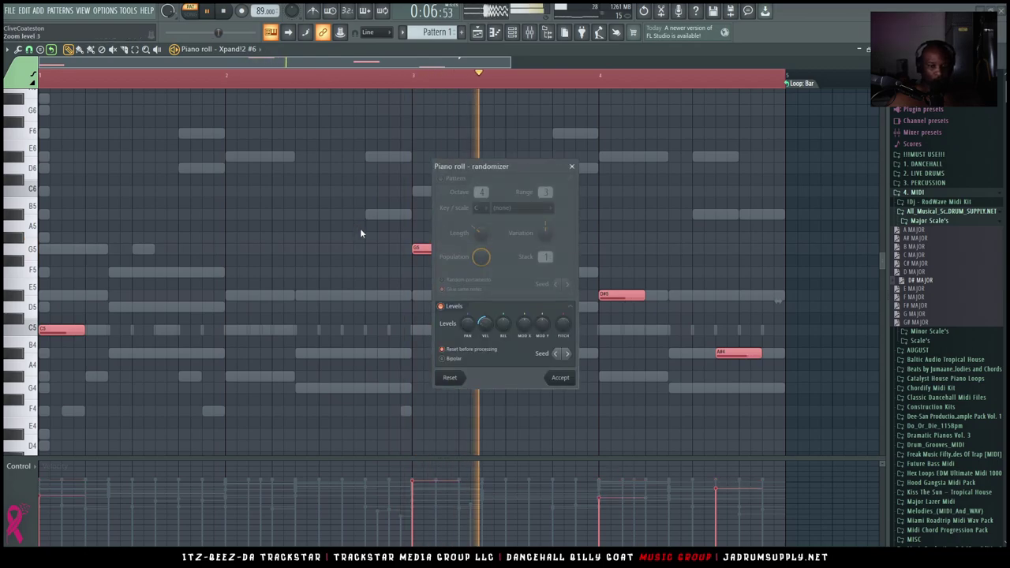
key("Return")
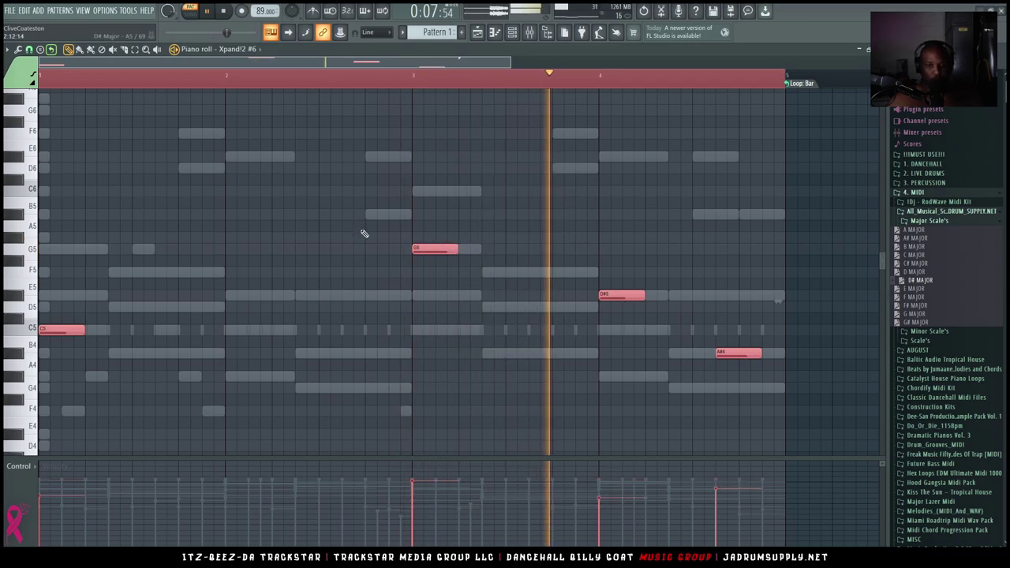
Bring the channel rack back up over the Xpand!2 #6 piano roll
key("F9")
left_click(511, 30)
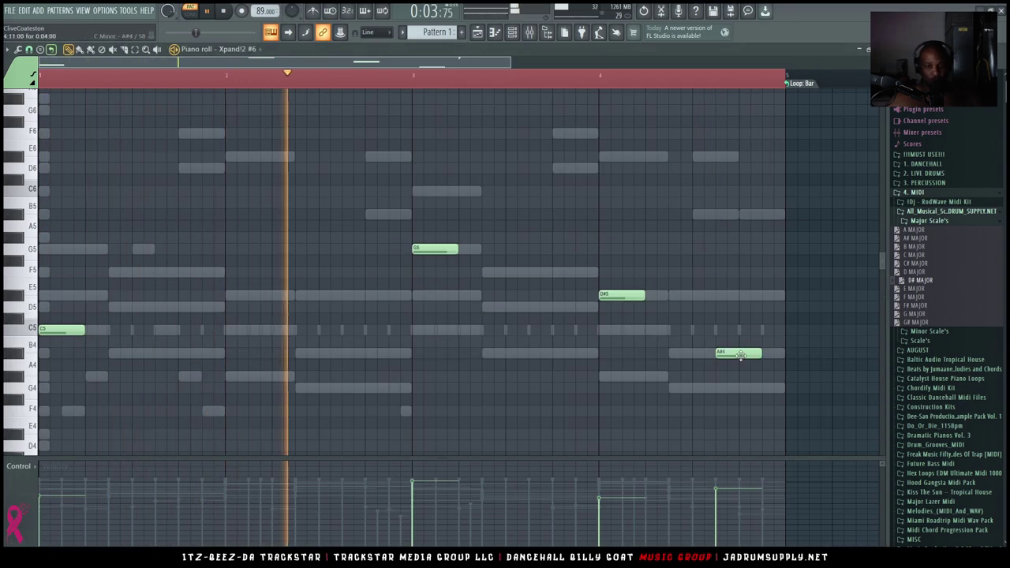
key("F6")
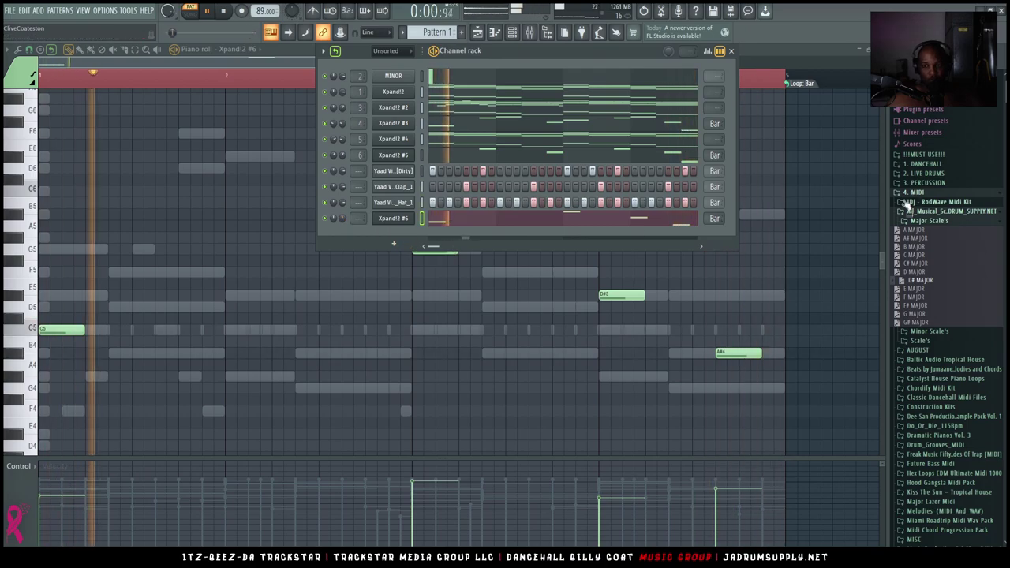
Load Dancehall_Bliy_Goat_808_6_[Bad_Gyal_CC] from the Dancehall Billy Goat drum kit into a new channel and open its piano roll
left_click(924, 163)
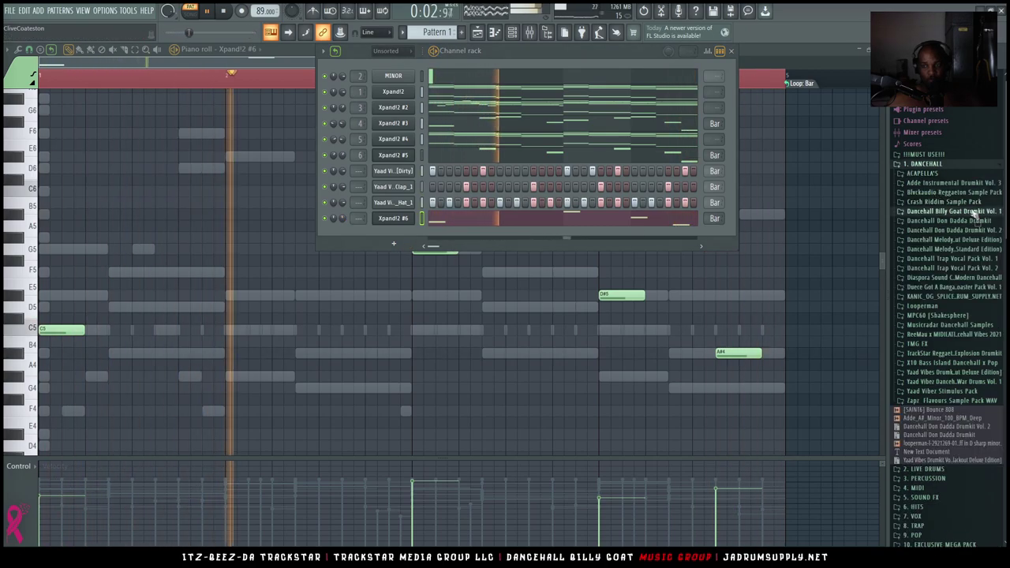
scroll(925, 152, "down", 5)
scroll(940, 142, "up", 3)
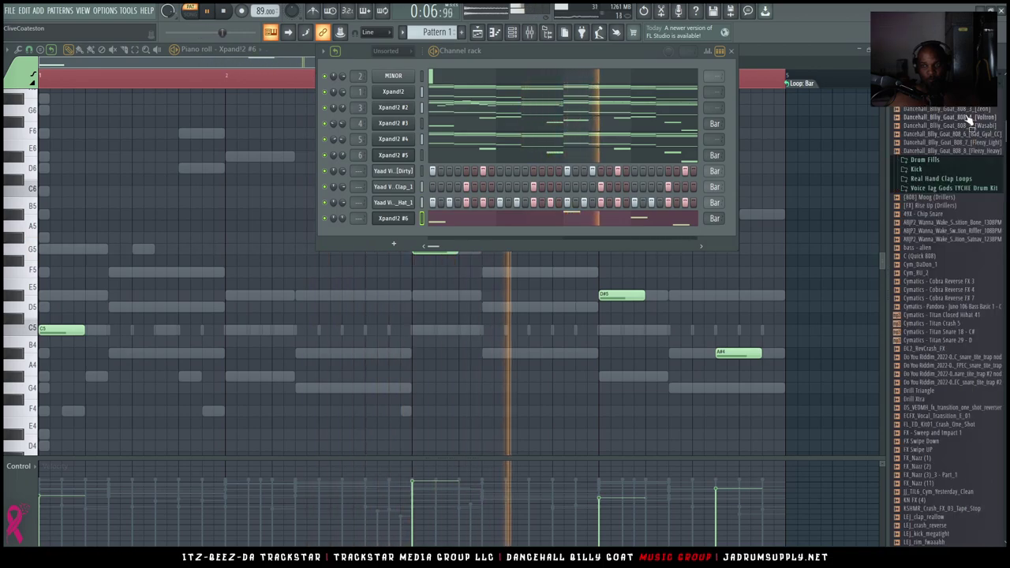
right_click(980, 138)
left_click(947, 146)
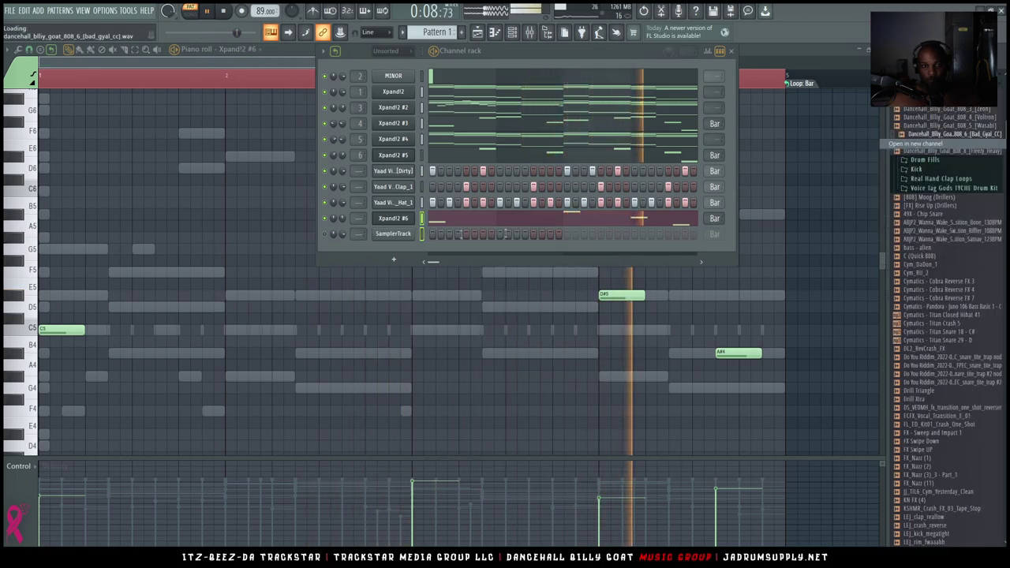
left_click(395, 235)
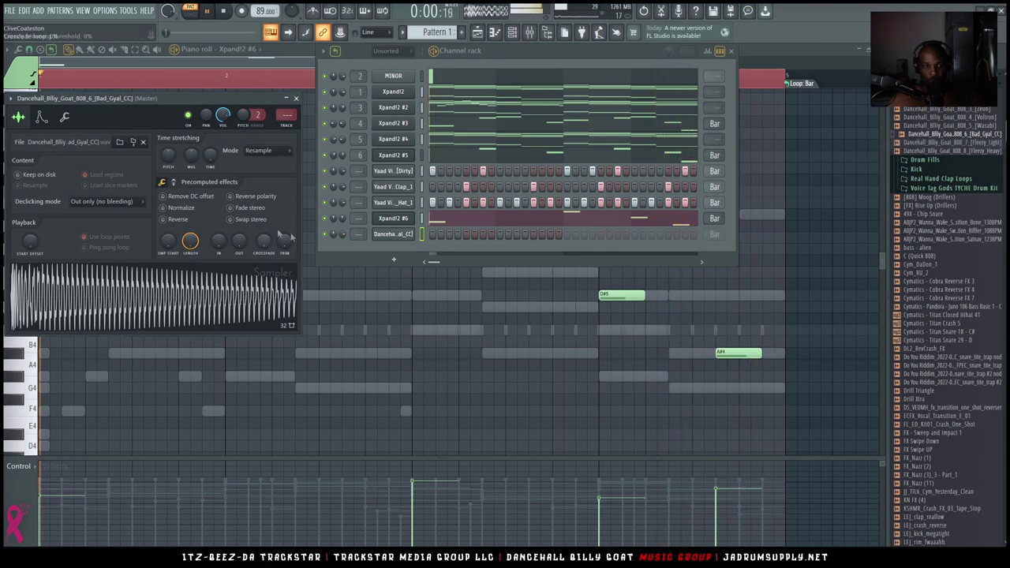
right_click(403, 235)
left_click(433, 235)
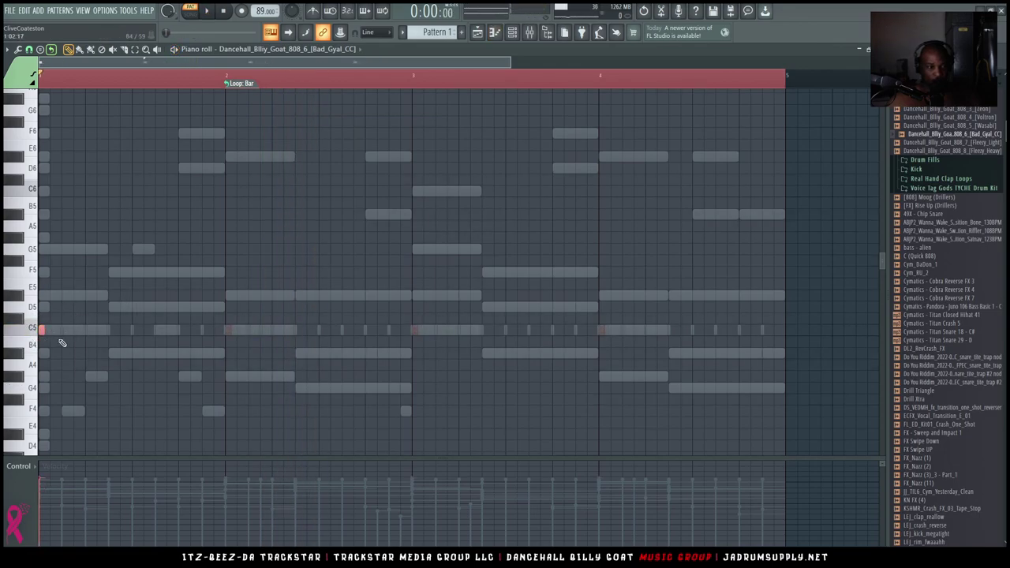
Try C5 and D#5 as the opening 808 note, with A#4 and D5 as the second note in bar 1
key("space")
left_click(111, 354)
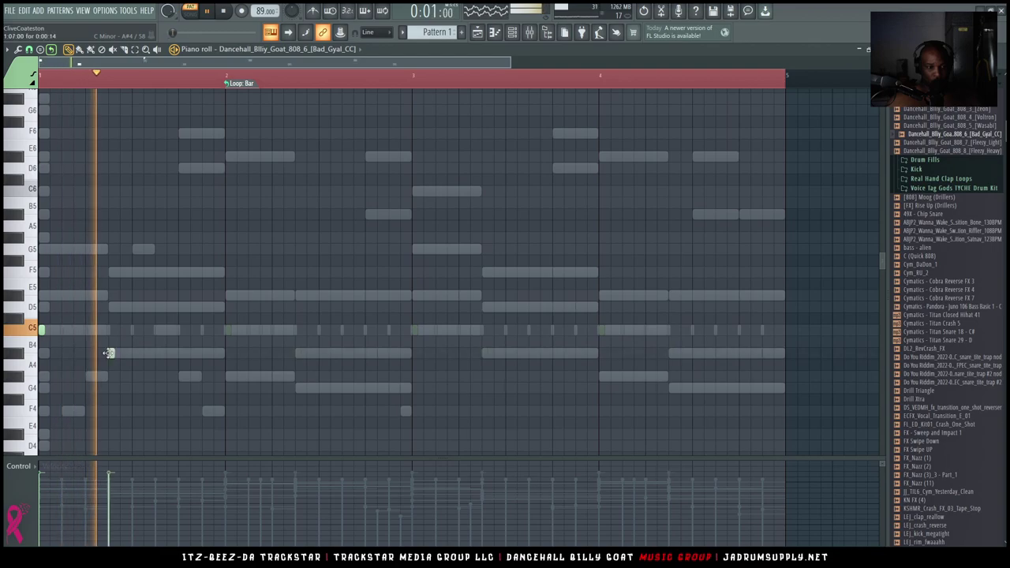
key("space")
left_click(117, 309)
right_click(115, 353)
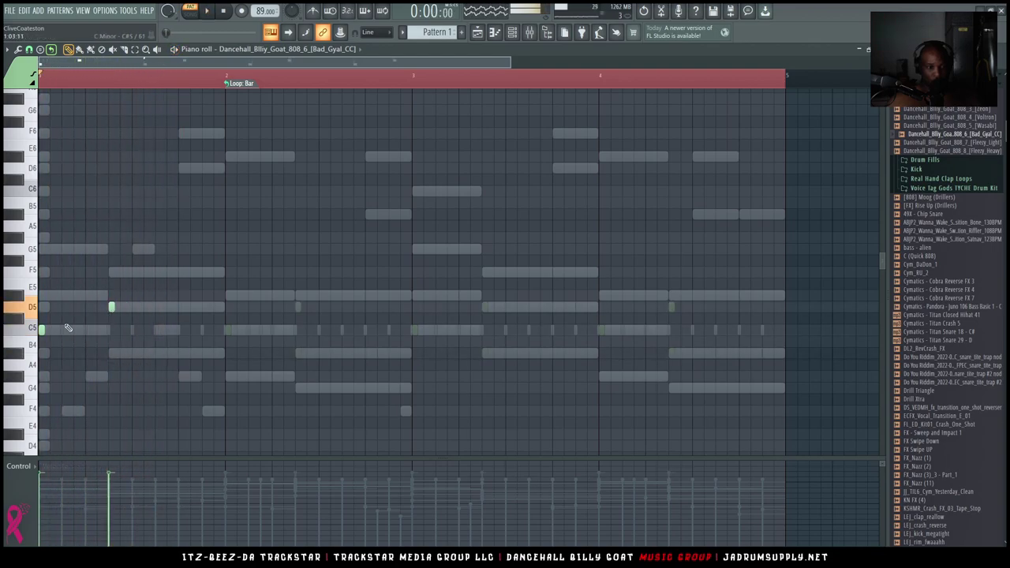
right_click(111, 307)
key("space")
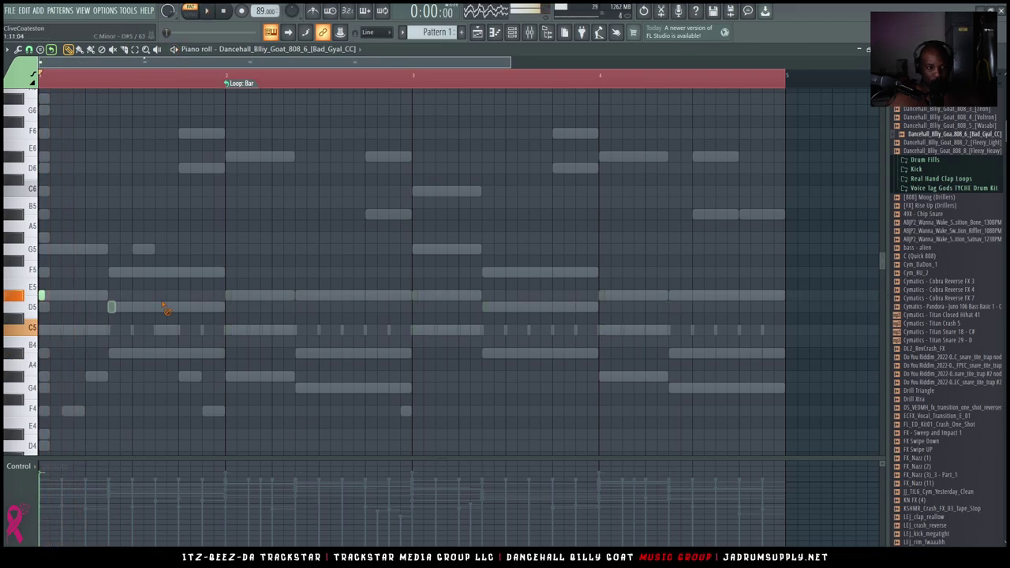
key("space")
key("space")
left_click(112, 307)
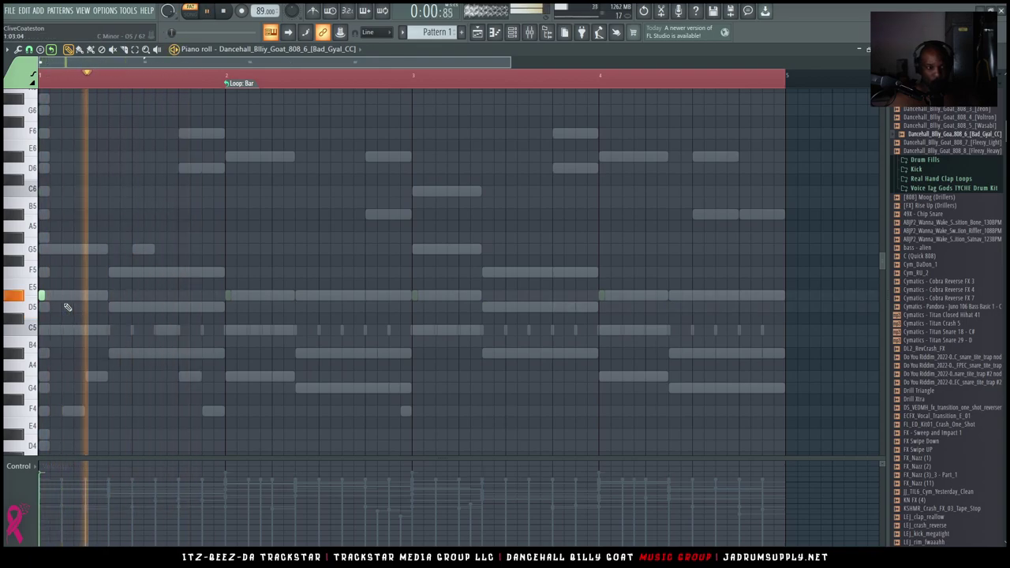
Place the 808 notes: C5 at bar 1, F5 in the middle of bar 1, and three evenly spaced C6 notes from bar 2
left_click(227, 296)
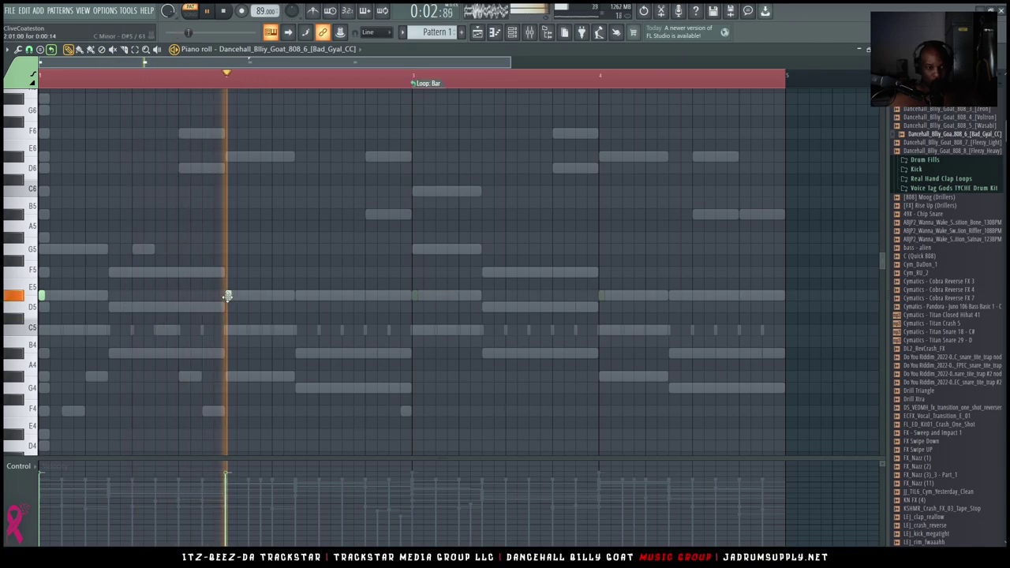
key("space")
left_click(228, 330)
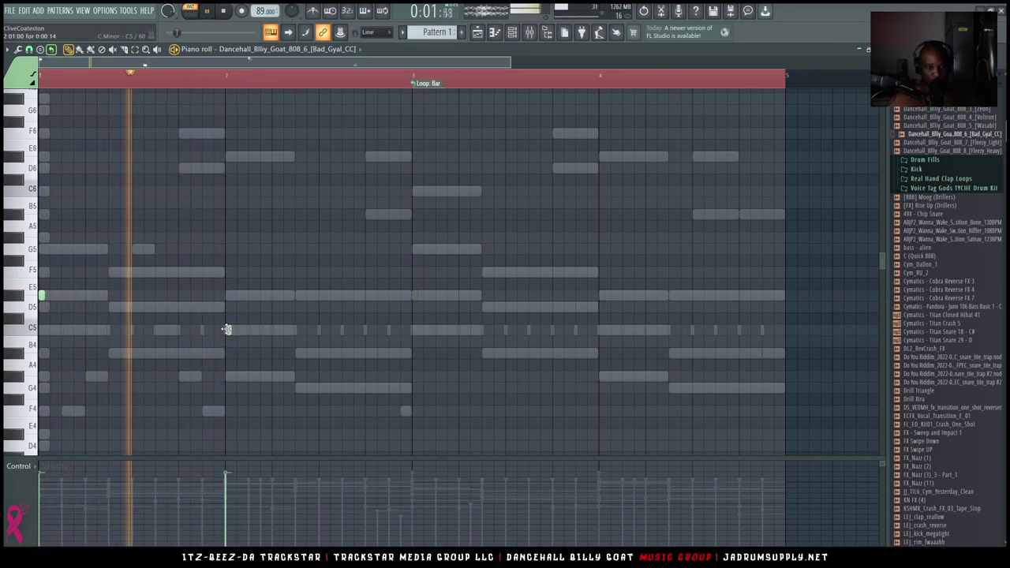
key("ctrl+Up")
key("space")
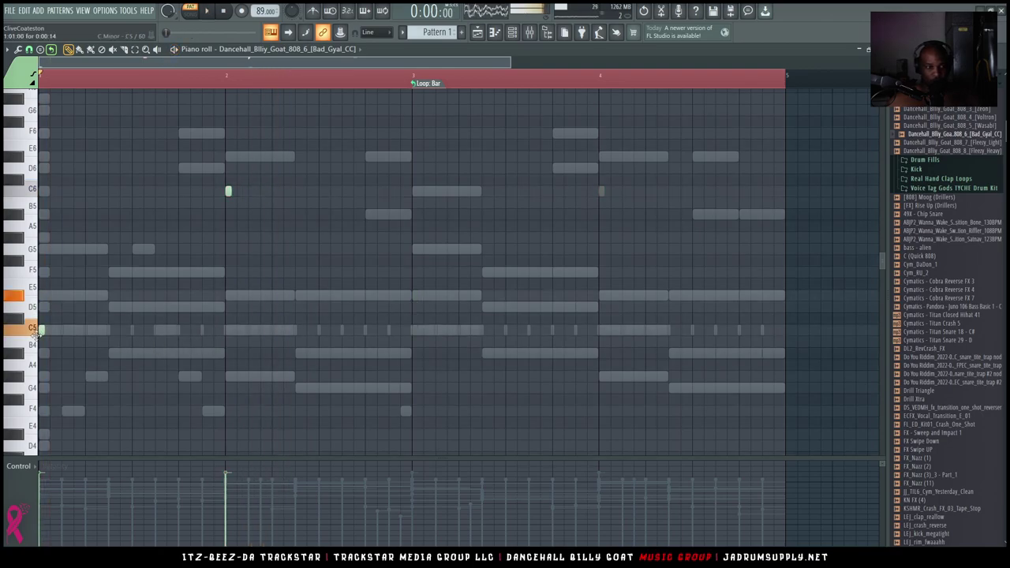
left_click(111, 272)
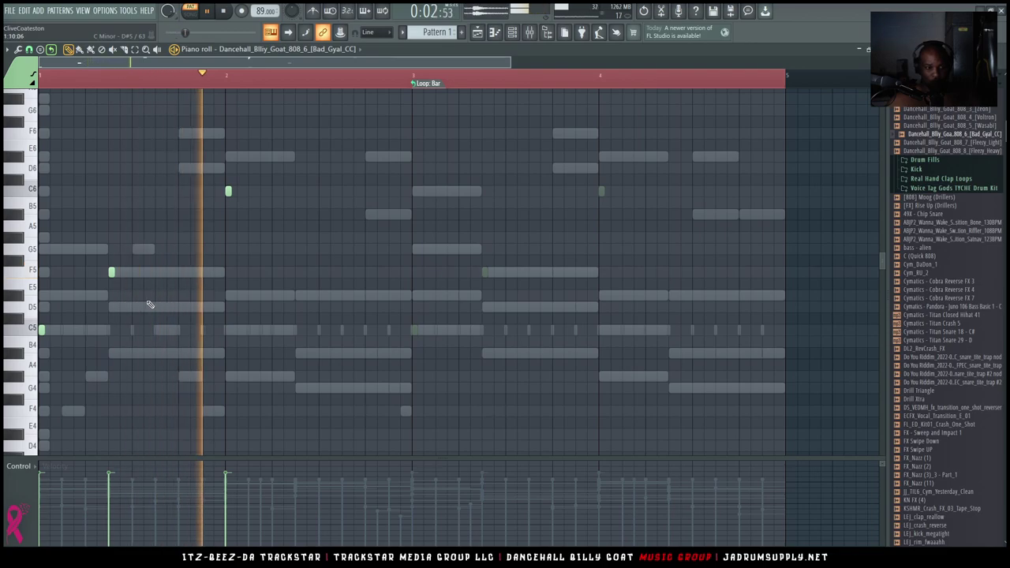
left_click(263, 191)
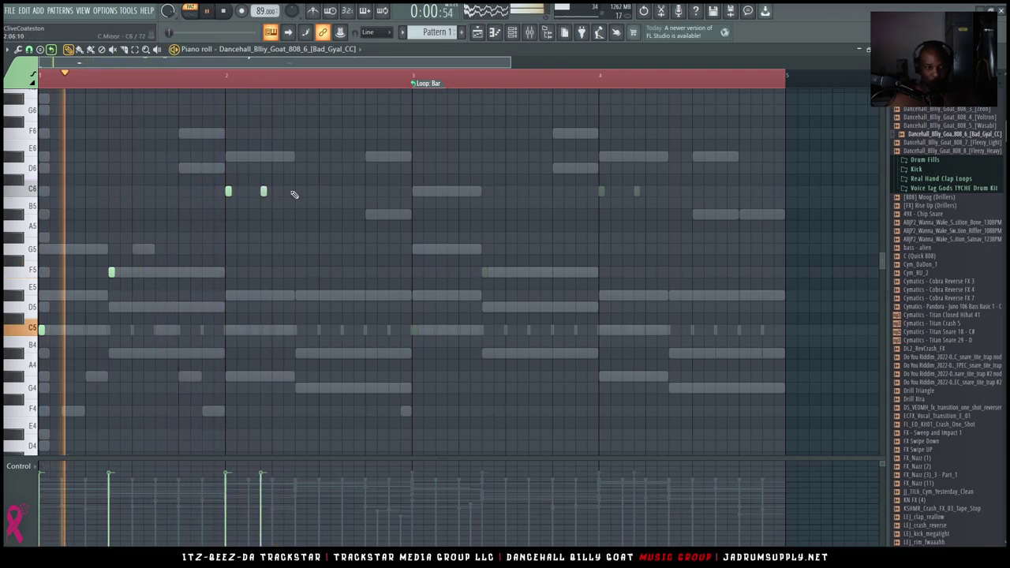
left_click(298, 191)
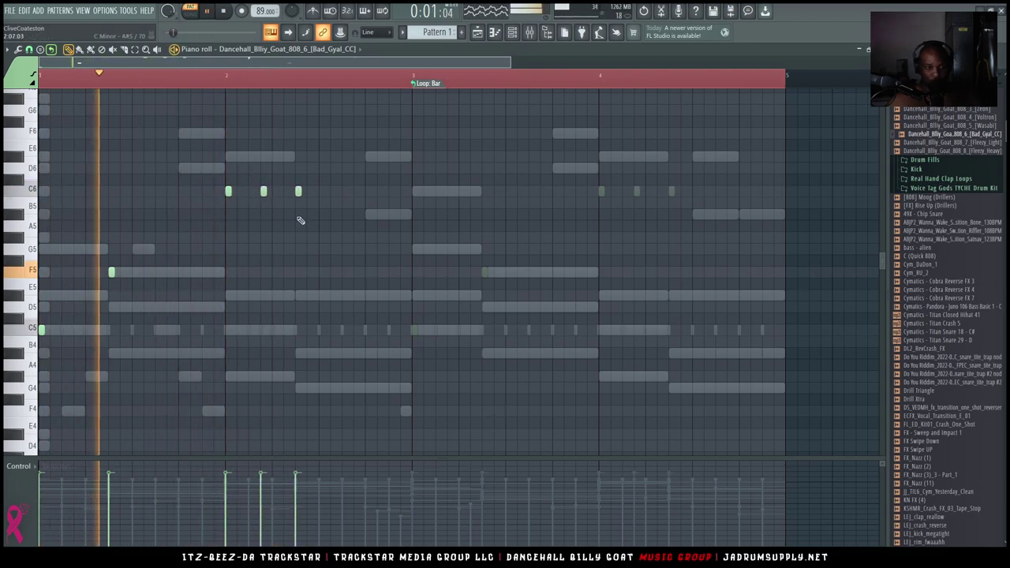
Add a C6 slide note at 1:05:00 and a very short F5 note late in bar 1 of the 808 pattern
double_click(89, 330)
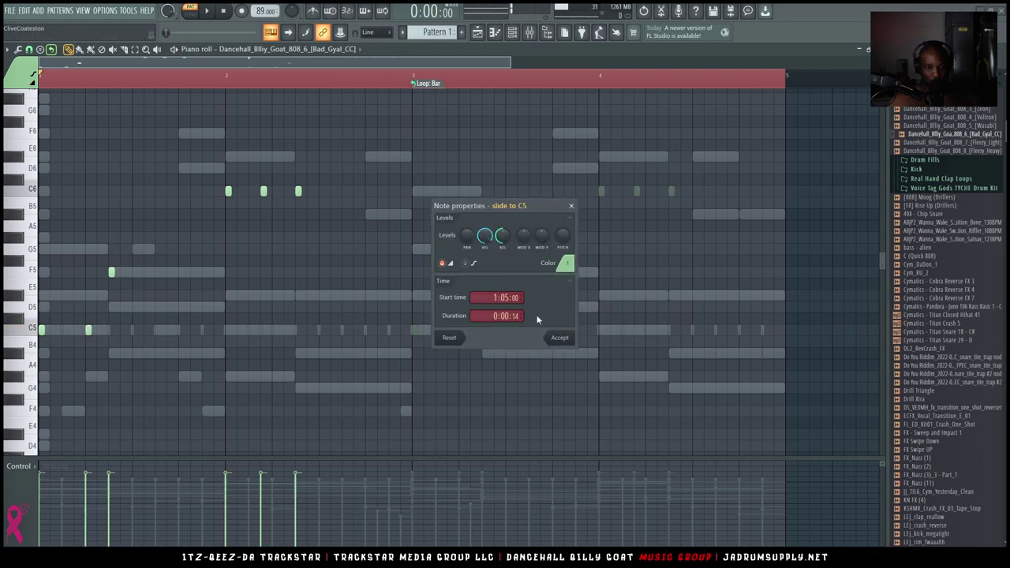
left_click(560, 337)
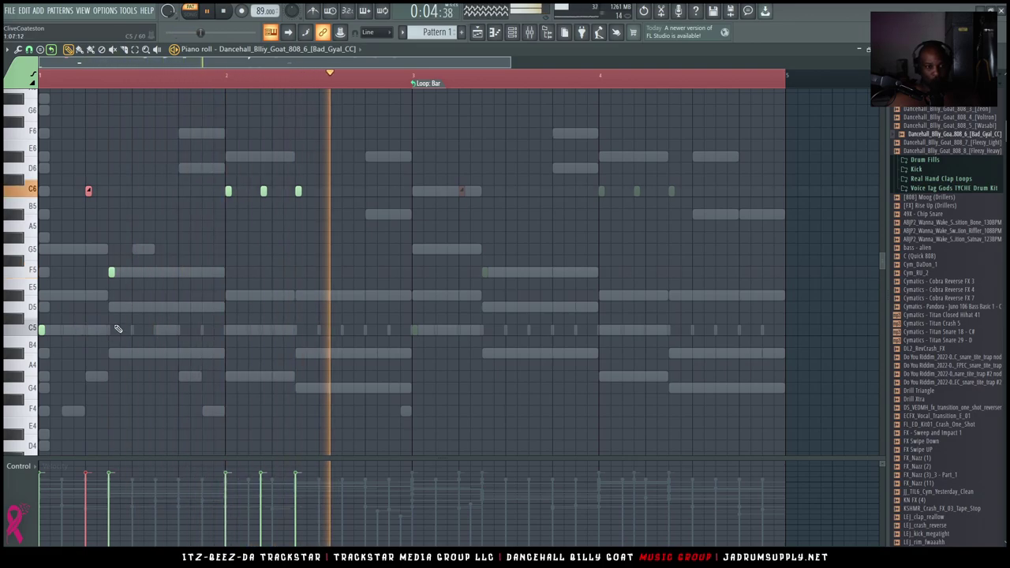
key("space")
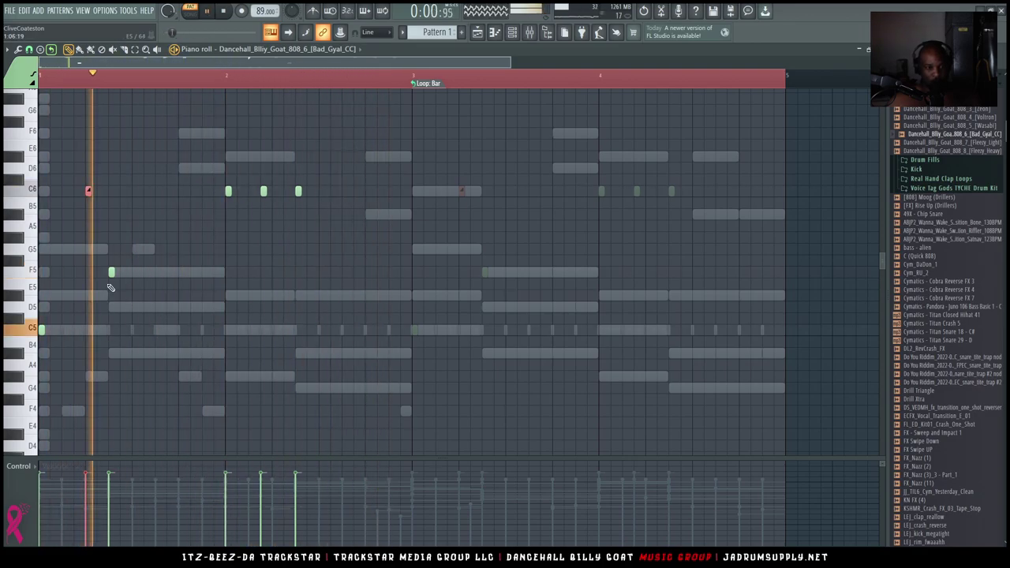
key("space")
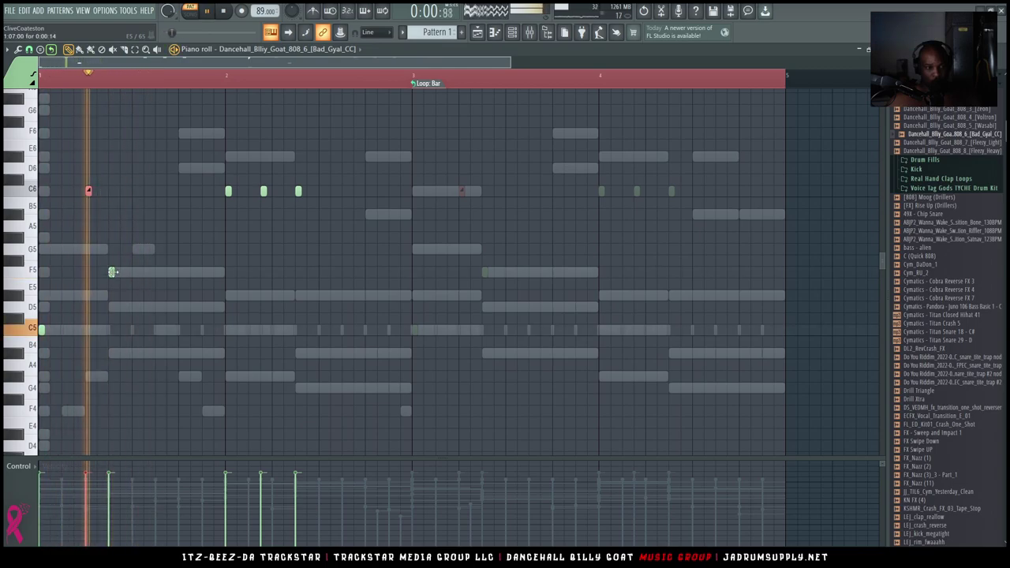
left_click(181, 271)
mouse_move(188, 269)
left_mouse_down()
mouse_move(161, 286)
mouse_move(180, 274)
left_mouse_up()
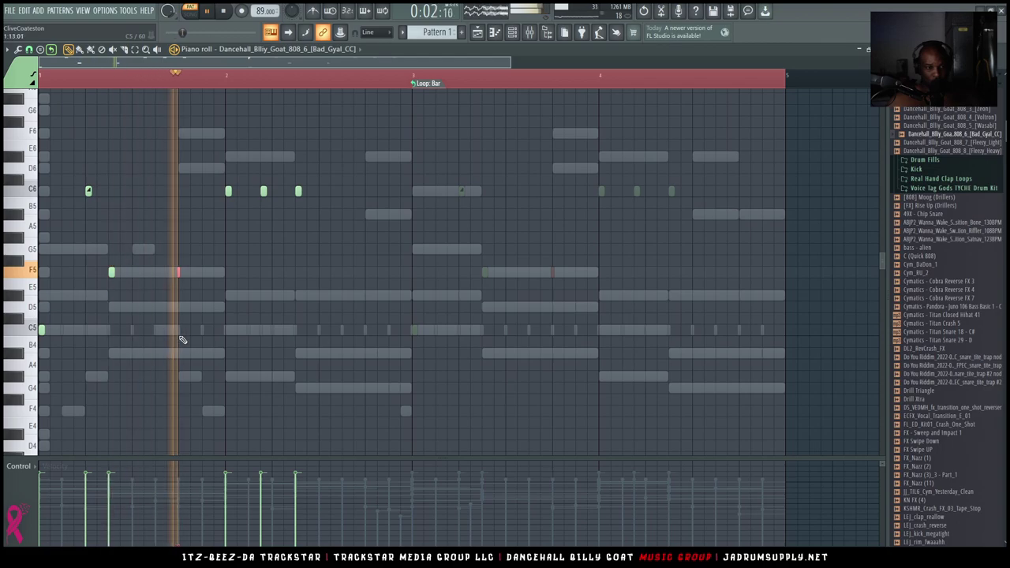
Lower the first two bar 2 808 notes to C5 and raise the opening note to D#5
scroll(284, 309, "down", 7)
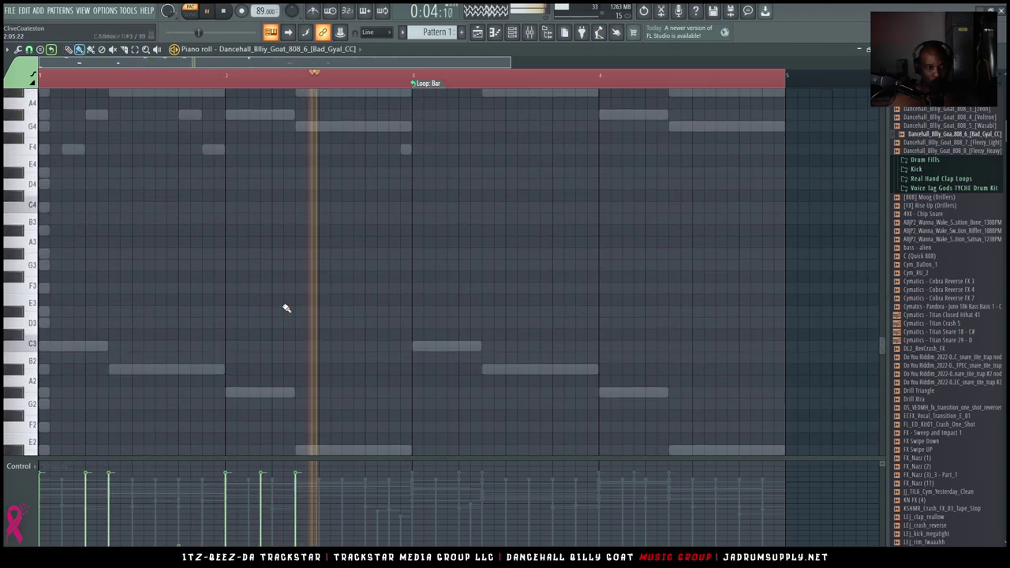
scroll(287, 308, "up", 9)
key("space")
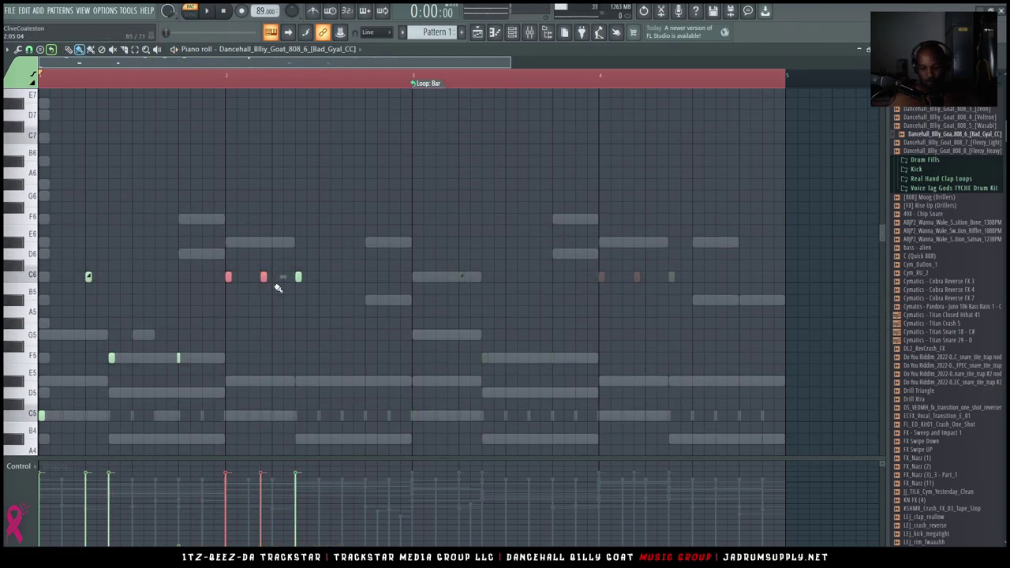
left_click(242, 290, "ctrl")
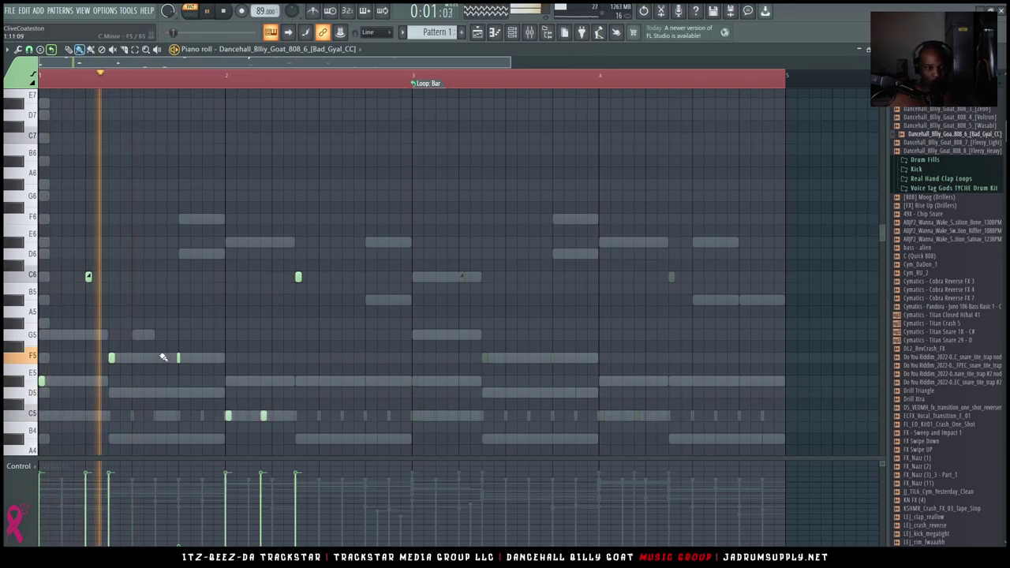
Replace the 808 channel's sample with Dancehall_Bliy_Goat_808_2_[Yankee] and play the pattern
scroll(209, 332, "down", 5)
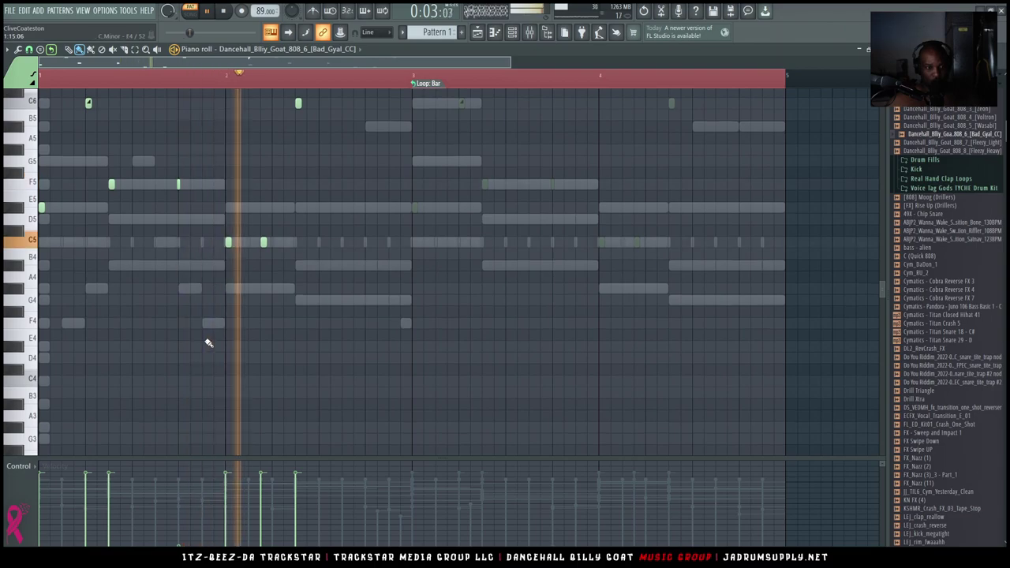
scroll(384, 248, "up", 3)
key("space")
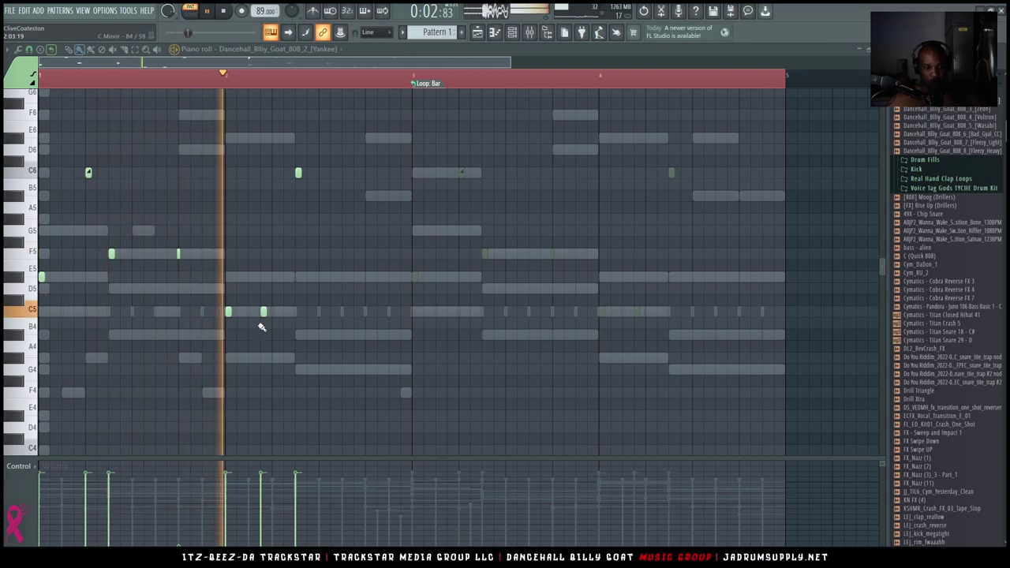
Solo the 808 channel, unmute Xpand!2 and Xpand!2 #3 to hear them with it, and return to the 808 piano roll
left_click(512, 33)
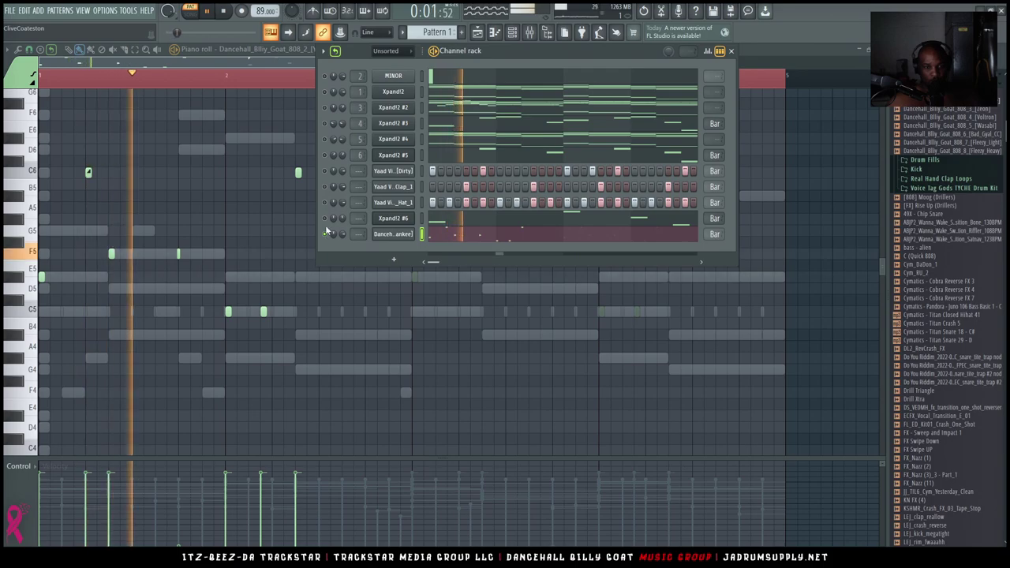
key("space")
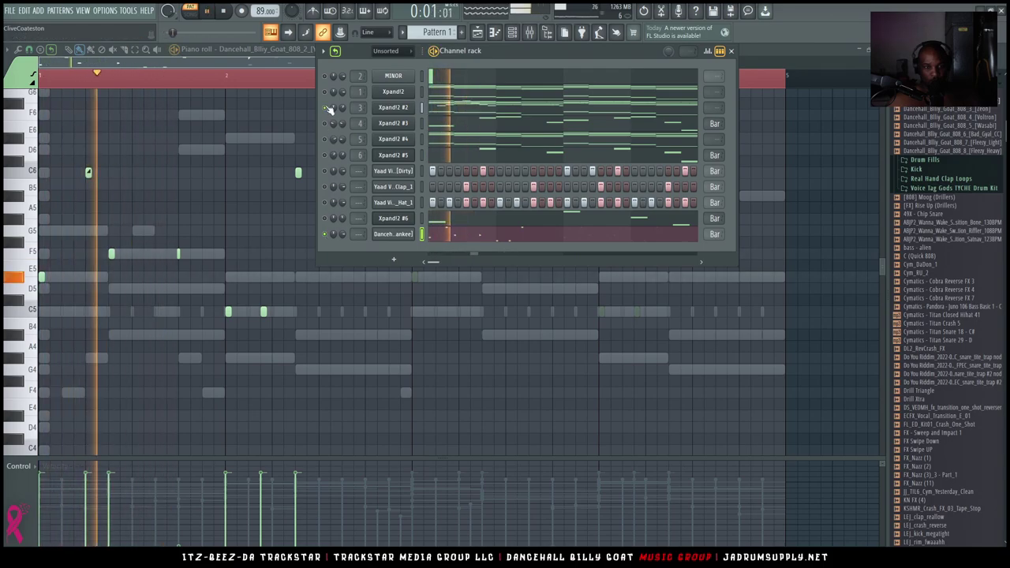
left_click(325, 92)
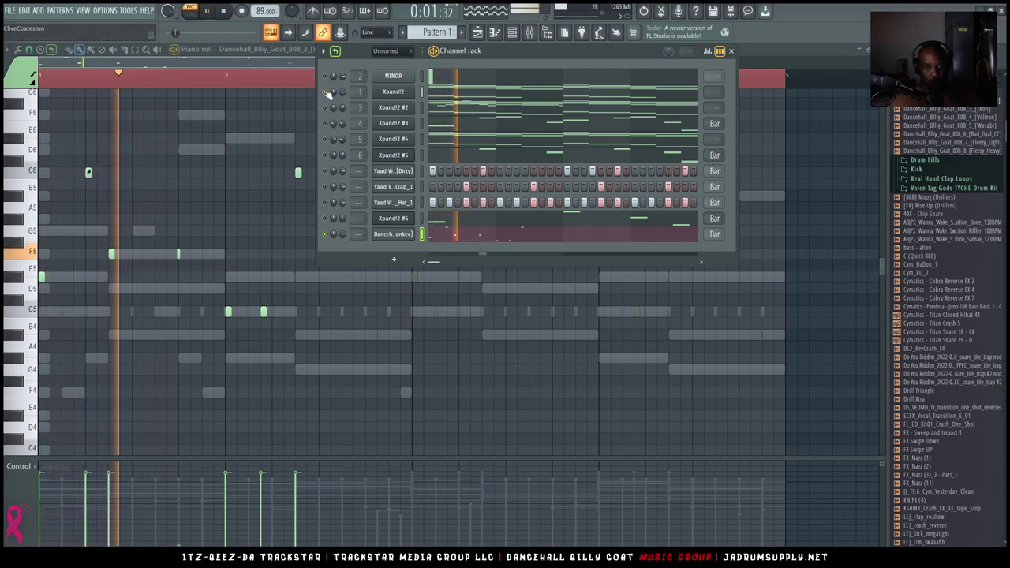
key("space")
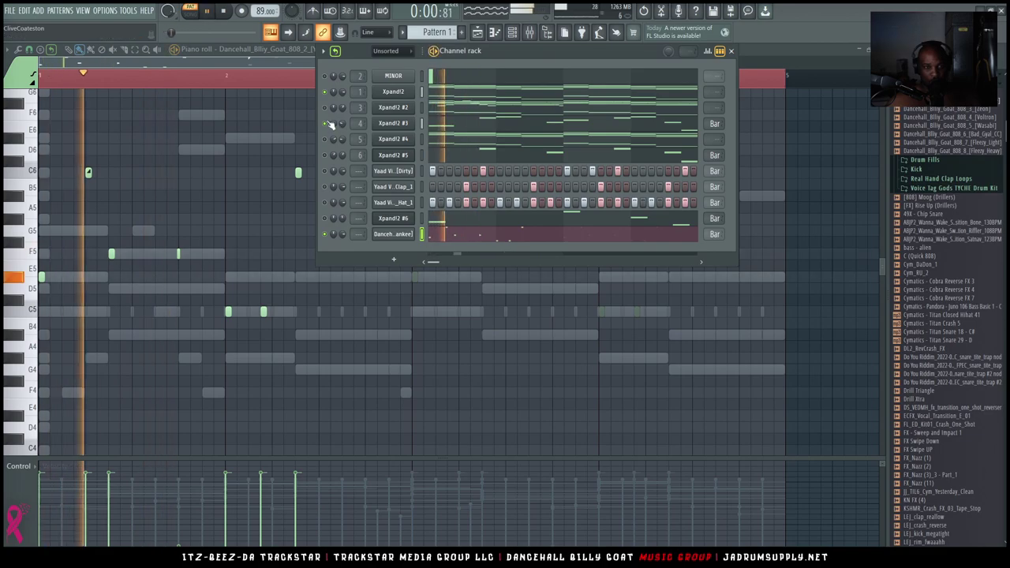
key("F6")
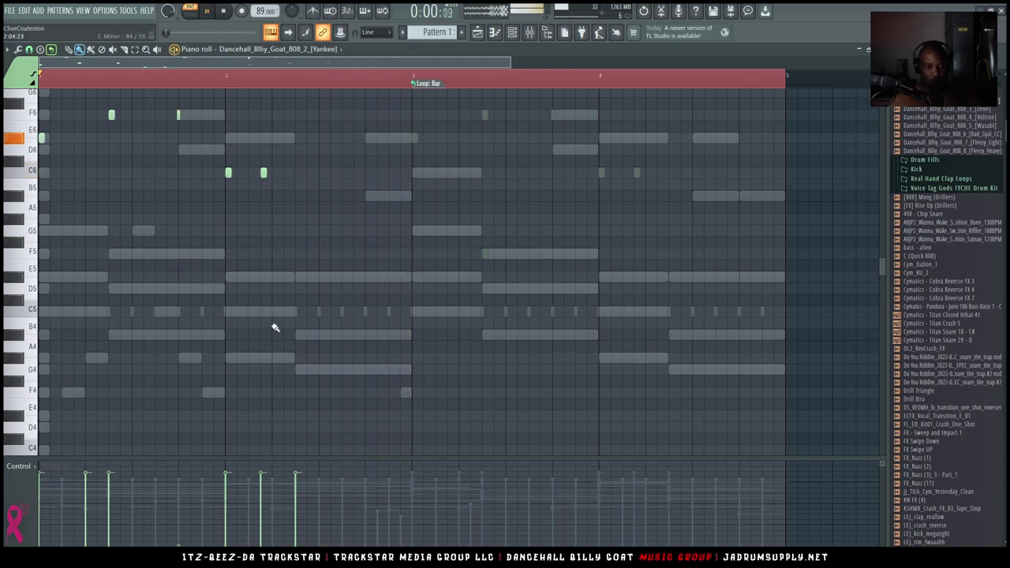
Try the 808 pattern an octave higher, bring it back down, and set the opening note to C5
scroll(275, 328, "up", 3)
key("space")
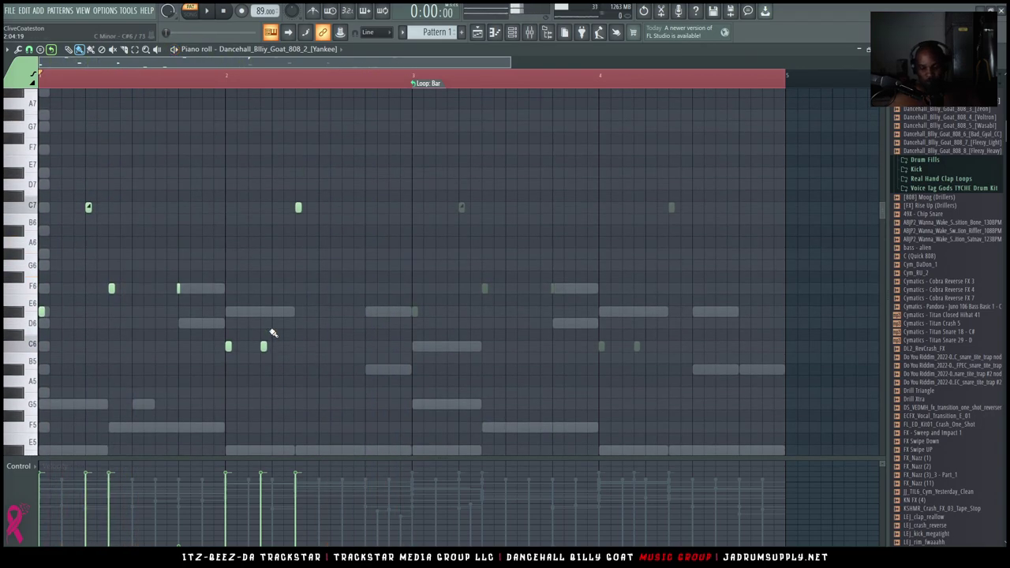
scroll(274, 336, "down", 5)
key("space")
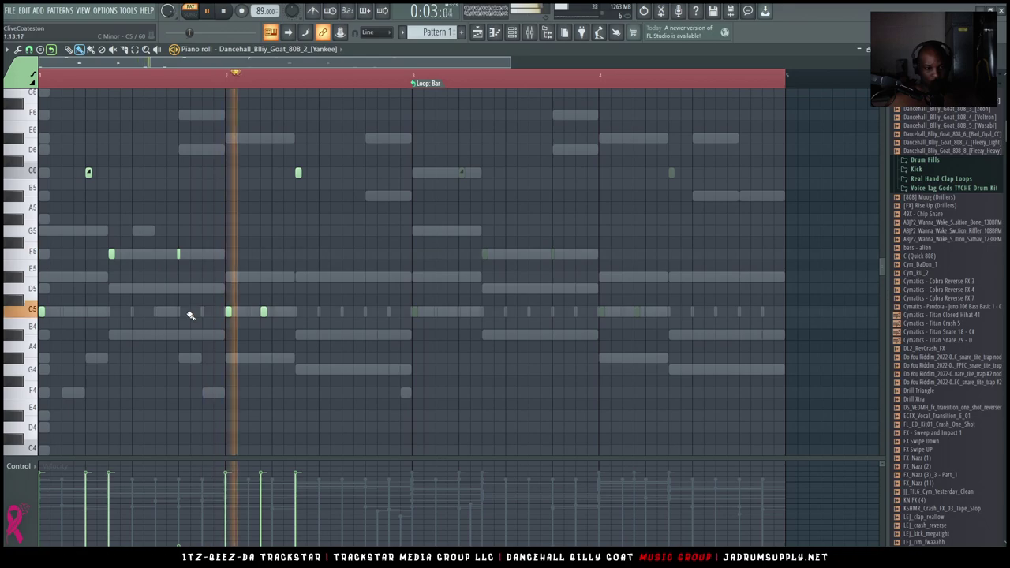
Raise the first two bar 2 808 notes to D#5 and add a D#6 slide note just before the bar's last C6
key("space")
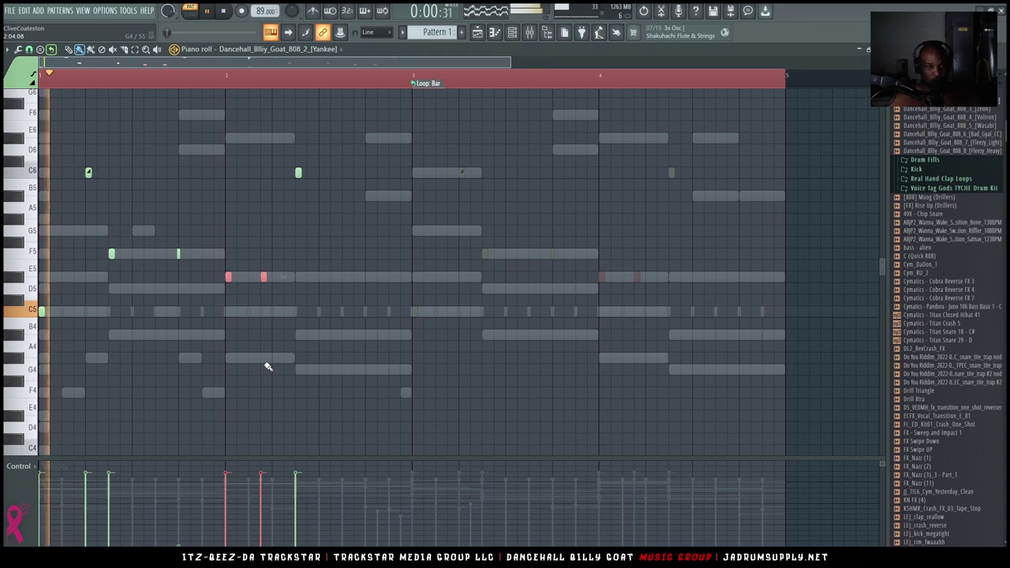
left_click(286, 289)
left_click_drag(285, 298, 313, 313)
key("ctrl+Up")
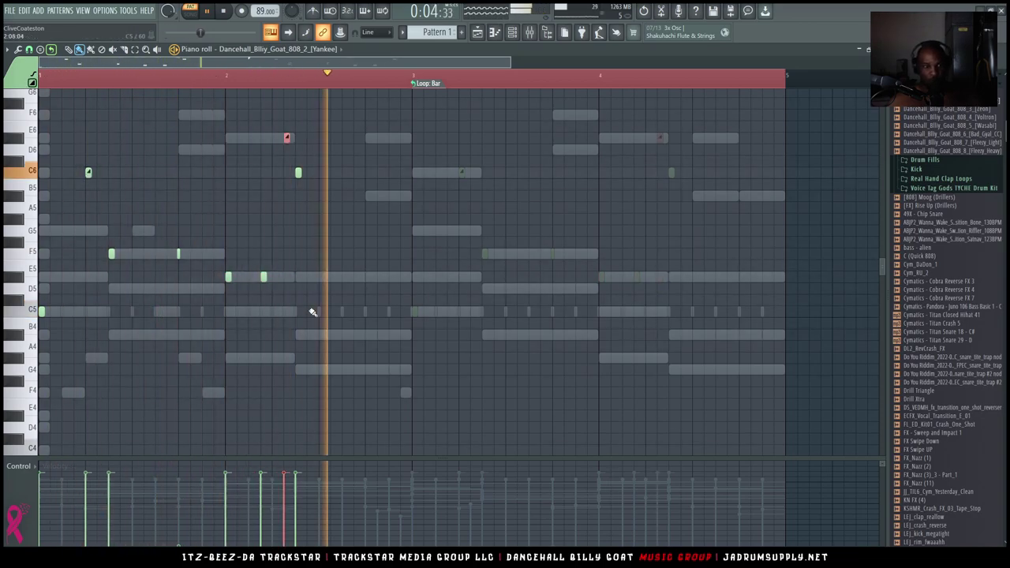
key("space")
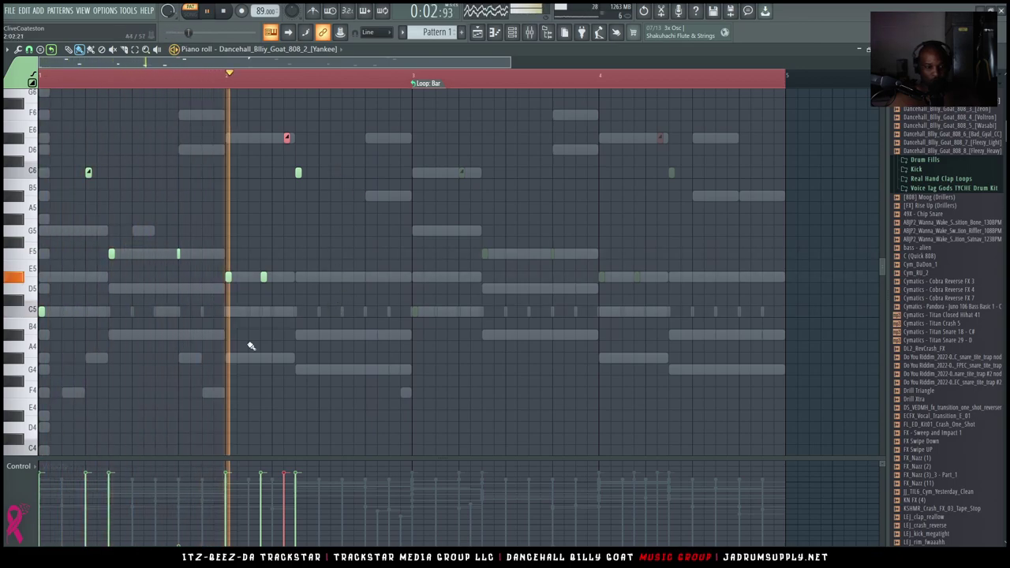
Try the D#6 slide note one step earlier in bar 2 and remove it from the 808 pattern
left_click_drag(289, 136, 274, 138)
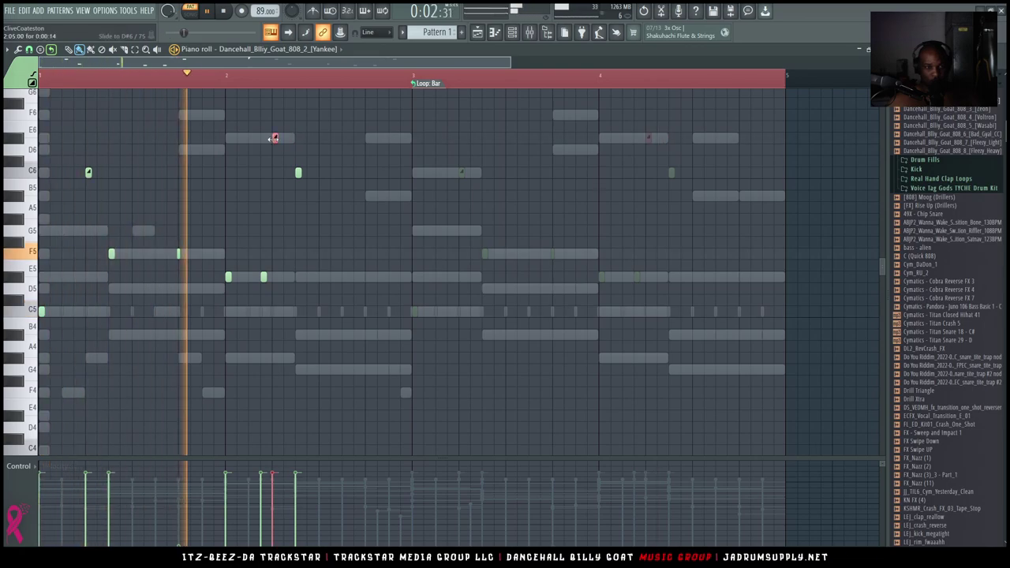
scroll(274, 138, "up", 4)
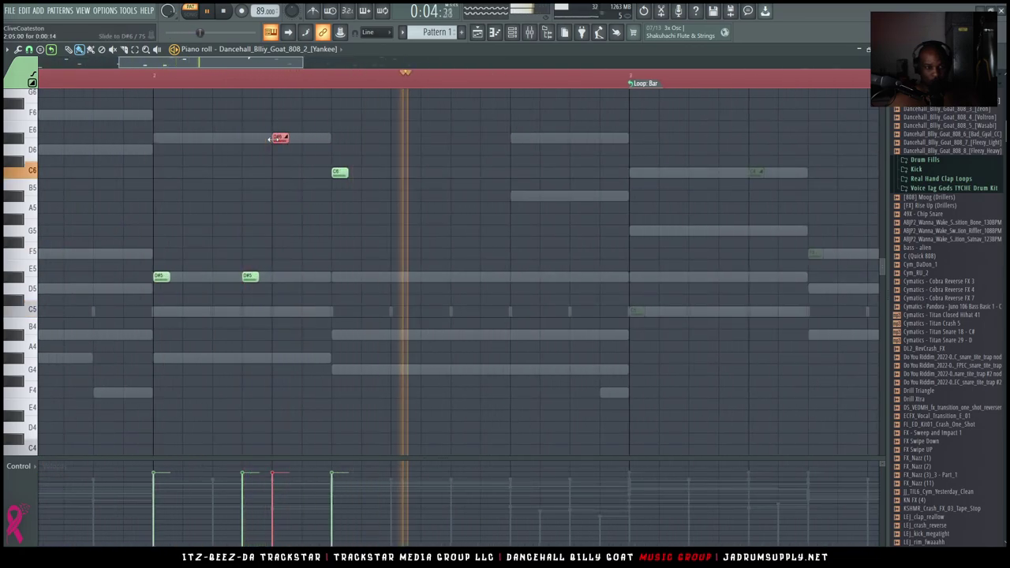
scroll(287, 141, "down", 4)
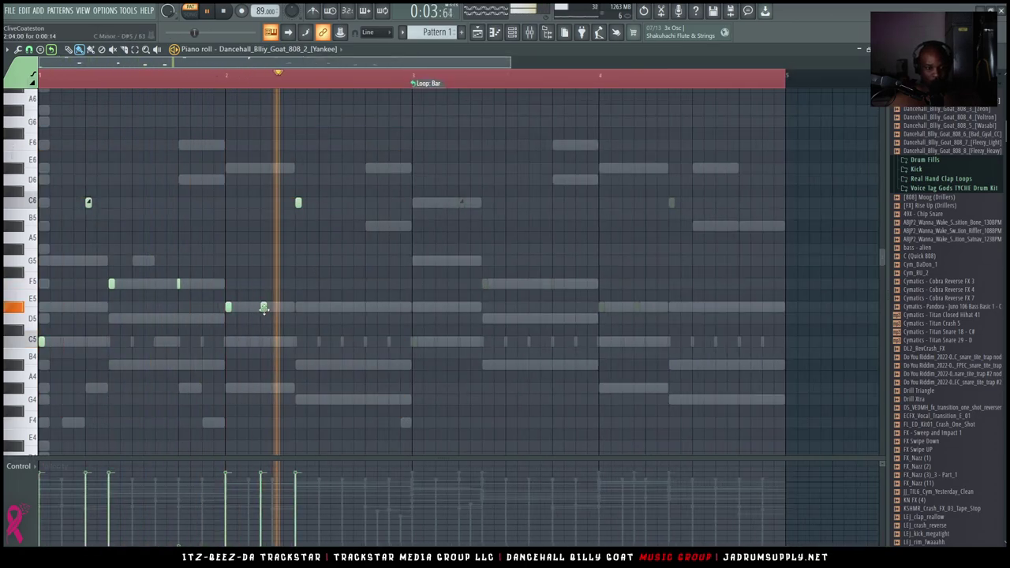
key("space")
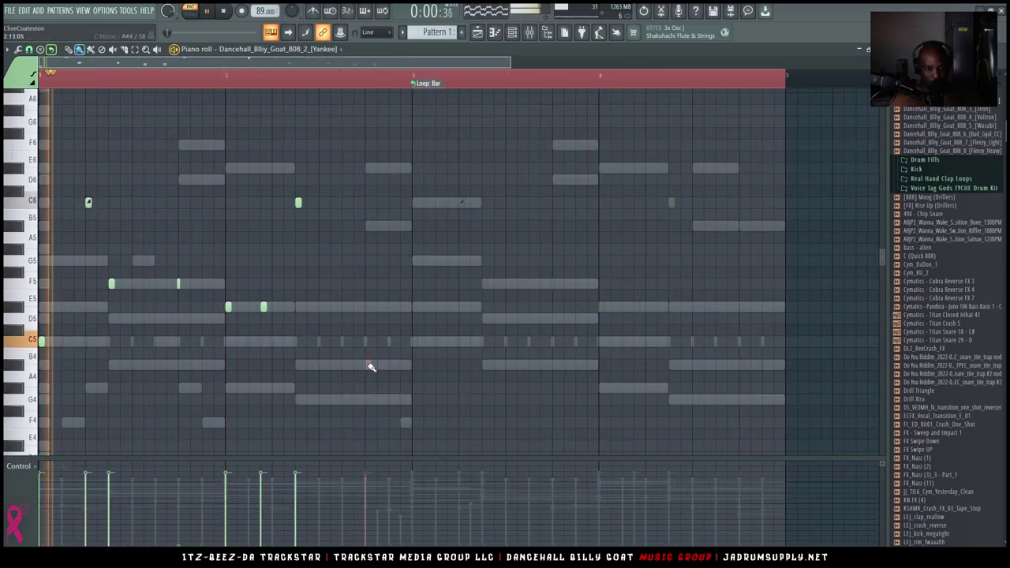
Add three short A#4 notes to the 808 line near the end of bar 2
left_click(358, 366)
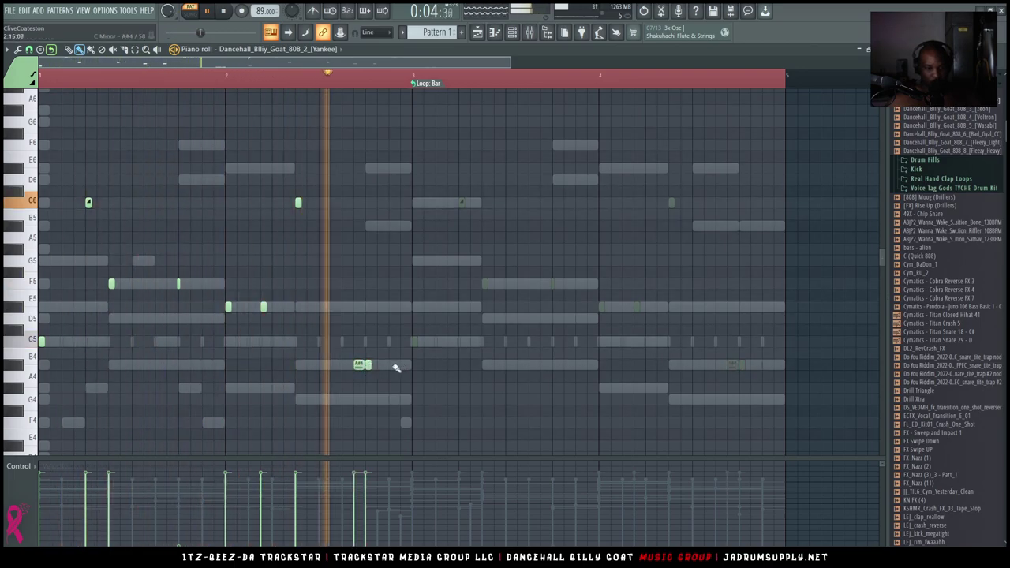
left_click(391, 365)
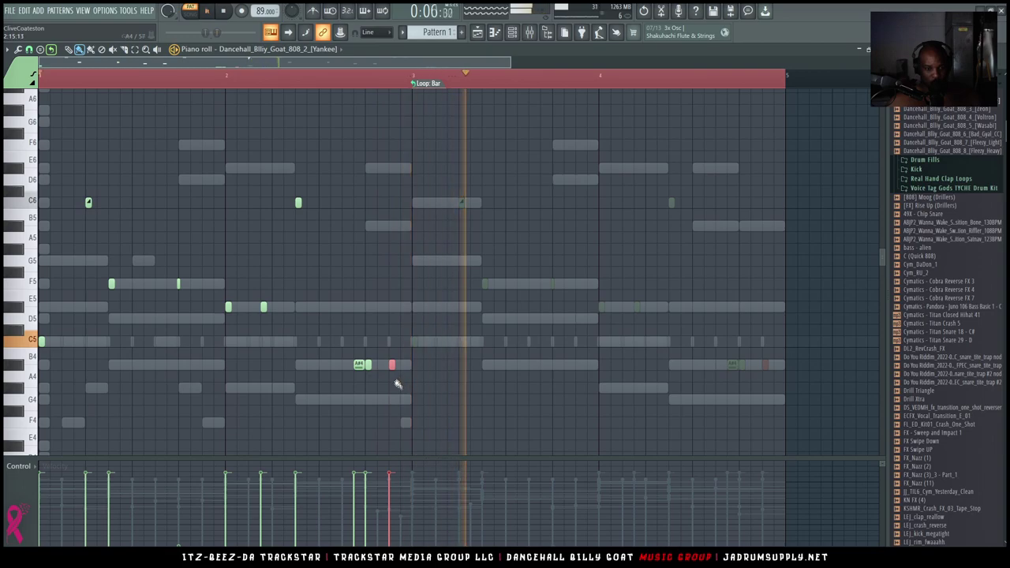
Try the three closing bar 2 808 notes at C5 and slightly later, and return them to A#4 at their original timing
left_click_drag(407, 381, 333, 362)
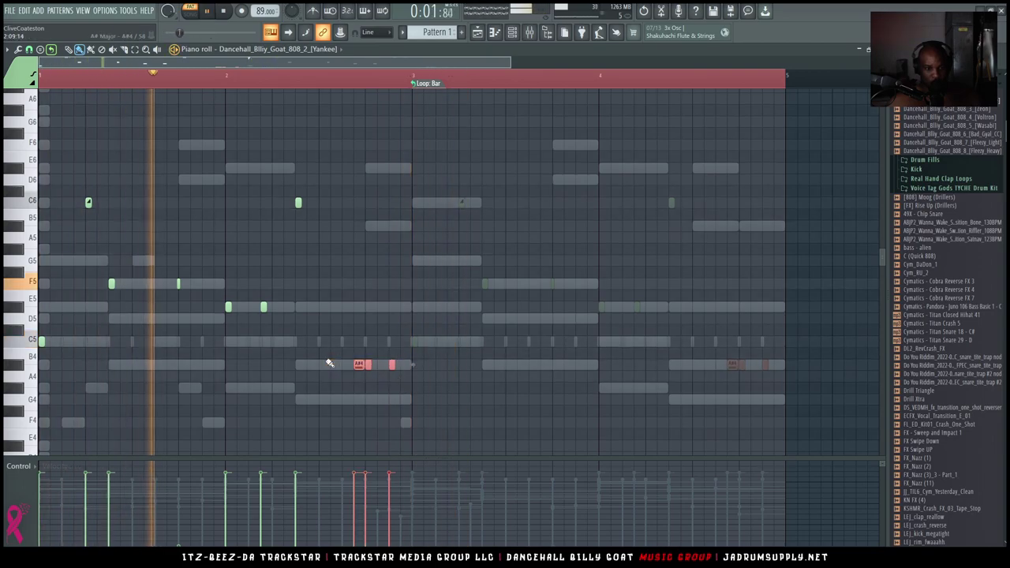
key("ctrl+Up")
key("shift+Up")
key("ctrl+Down")
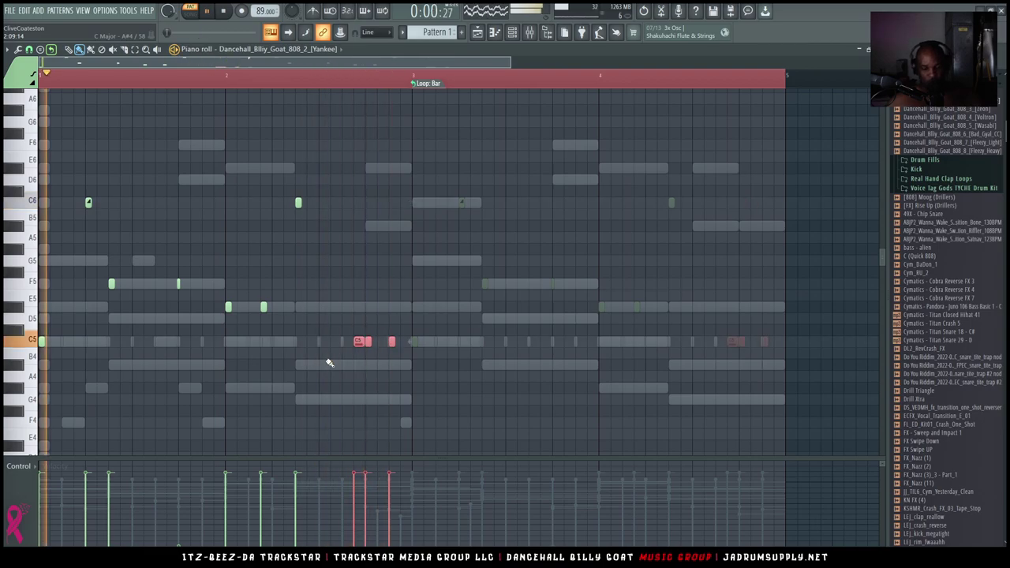
key("shift+Right")
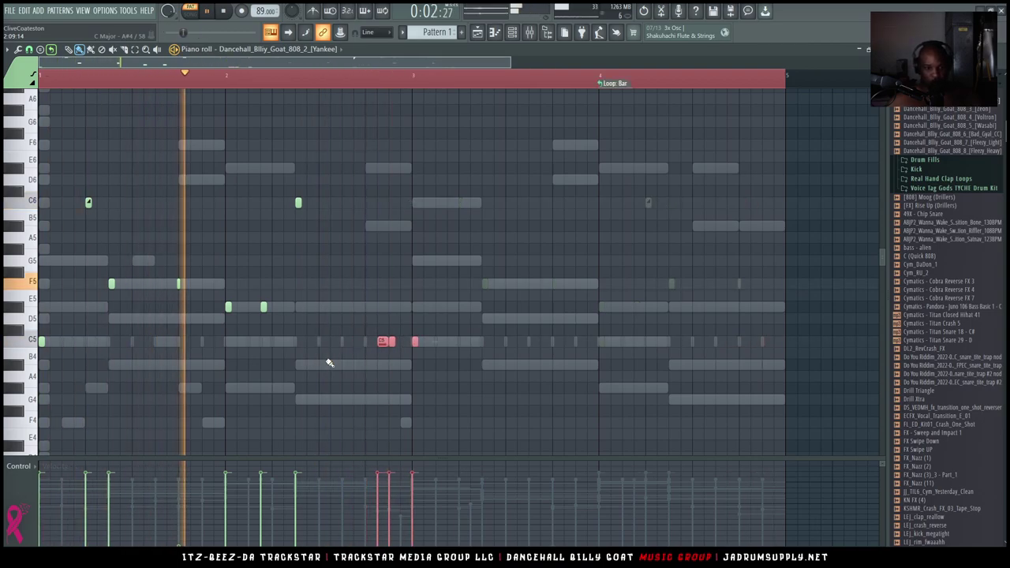
key("shift+Down")
key("shift+Left")
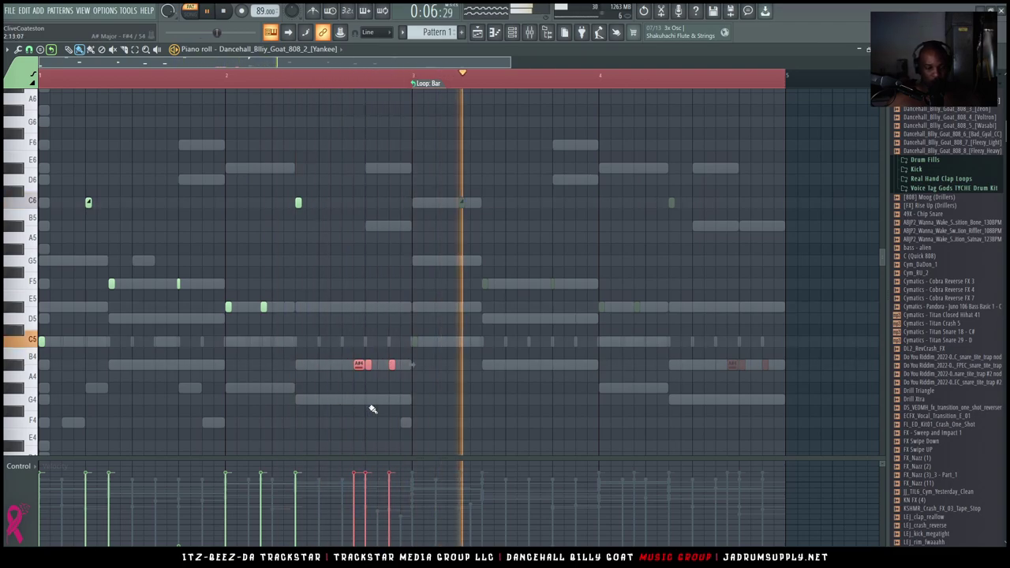
left_click(496, 406)
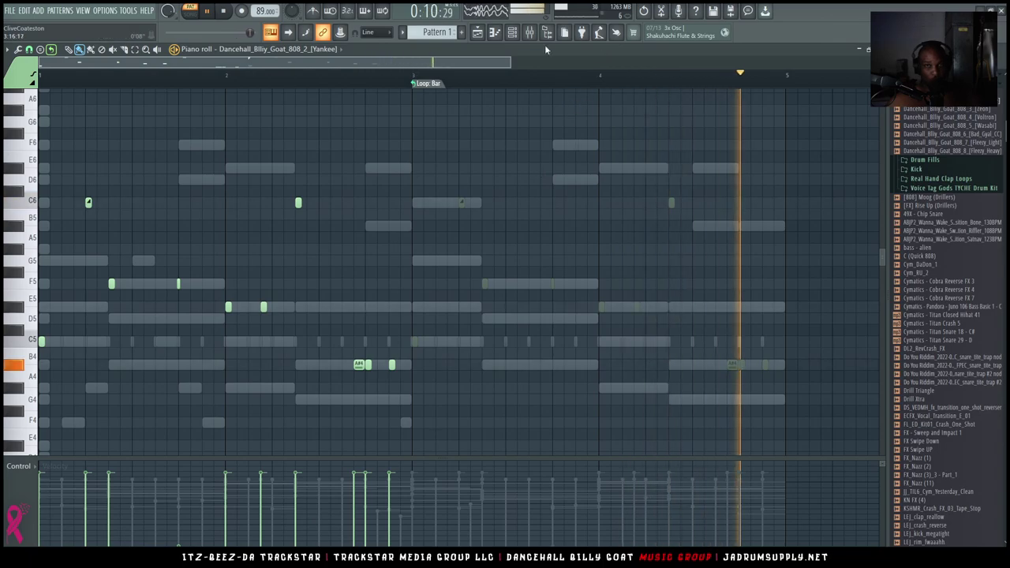
Try the 808_1_[X-Ray] sample on the 808 channel and replace it with Dancehall_Bliy_Goat_808_8_[Fleezy_Heavy]
key("F6")
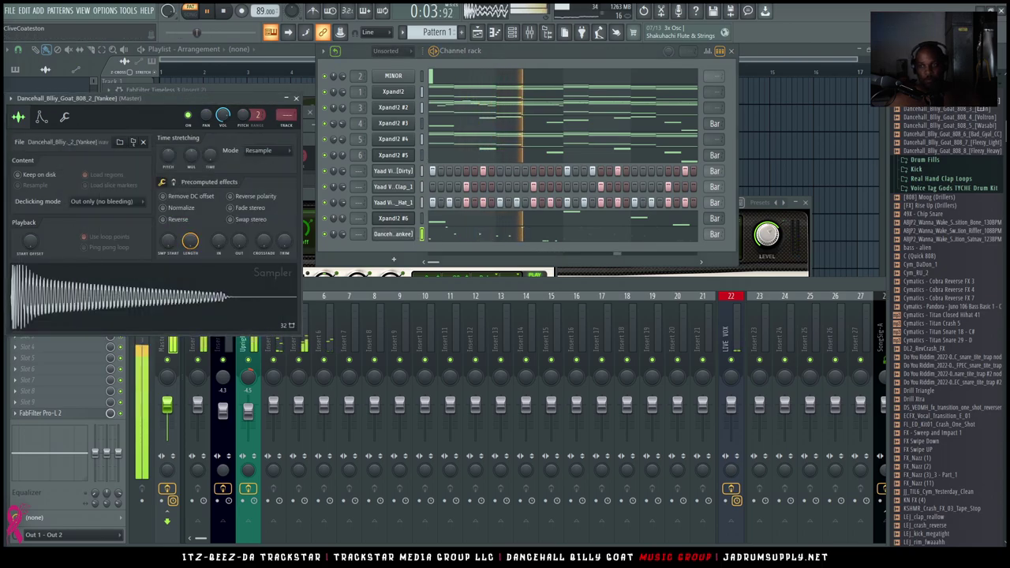
middle_click(979, 92)
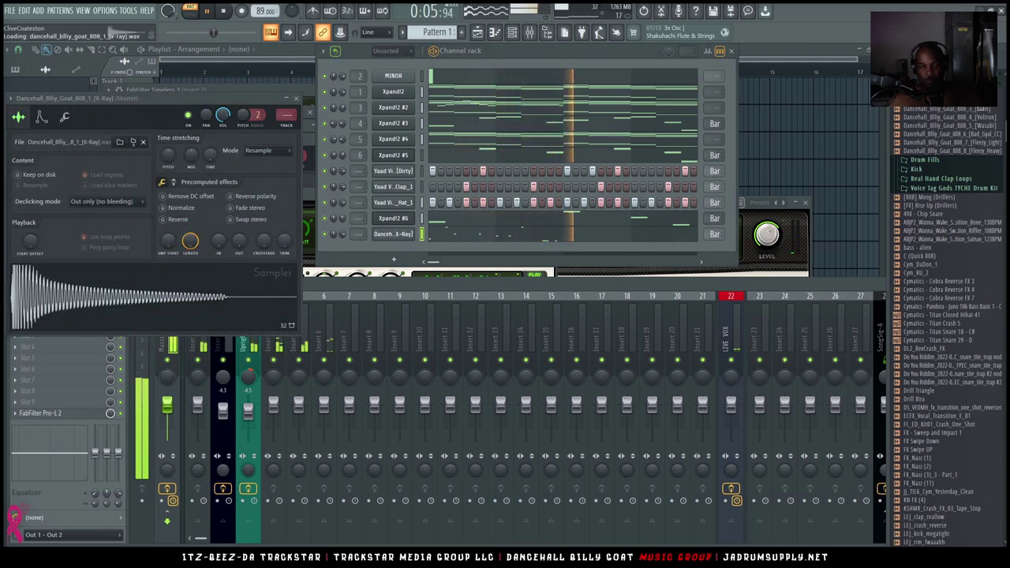
left_click(982, 157)
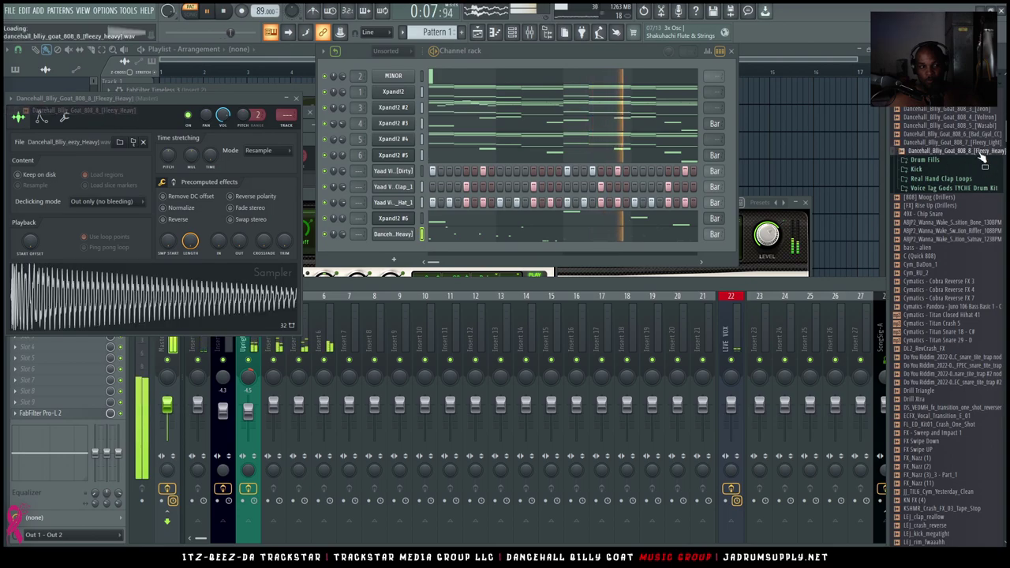
Listen to the 808 notes with the new sample in the piano roll, stop playback, and bring up the channel rack
right_click(395, 235)
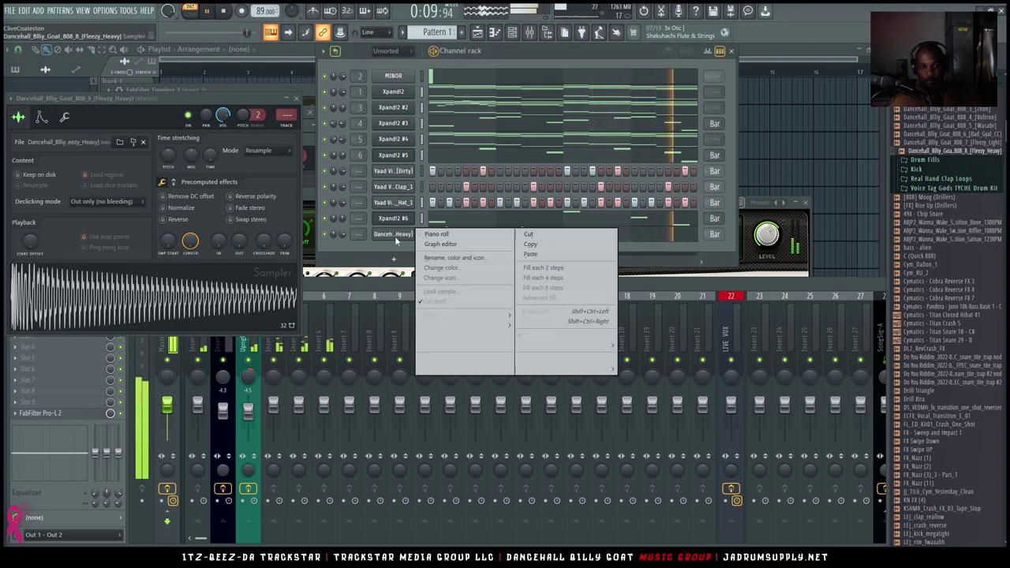
left_click(665, 235)
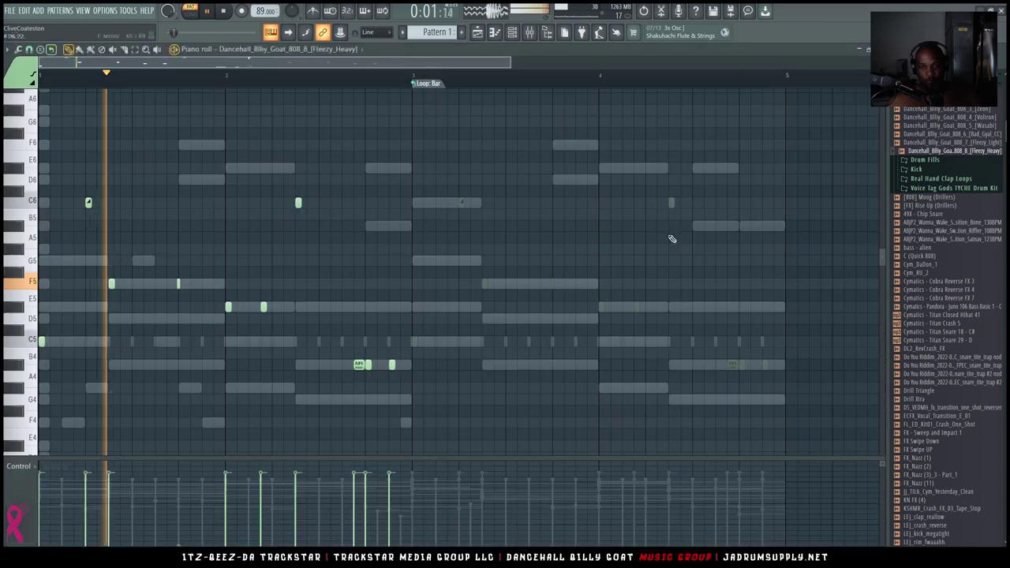
scroll(277, 330, "down", 3)
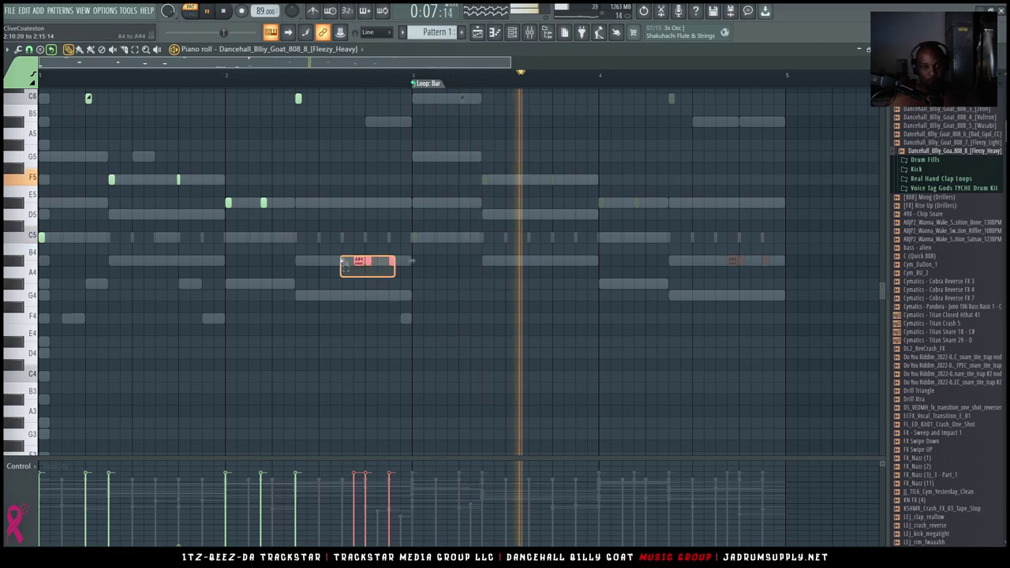
scroll(539, 314, "up", 2)
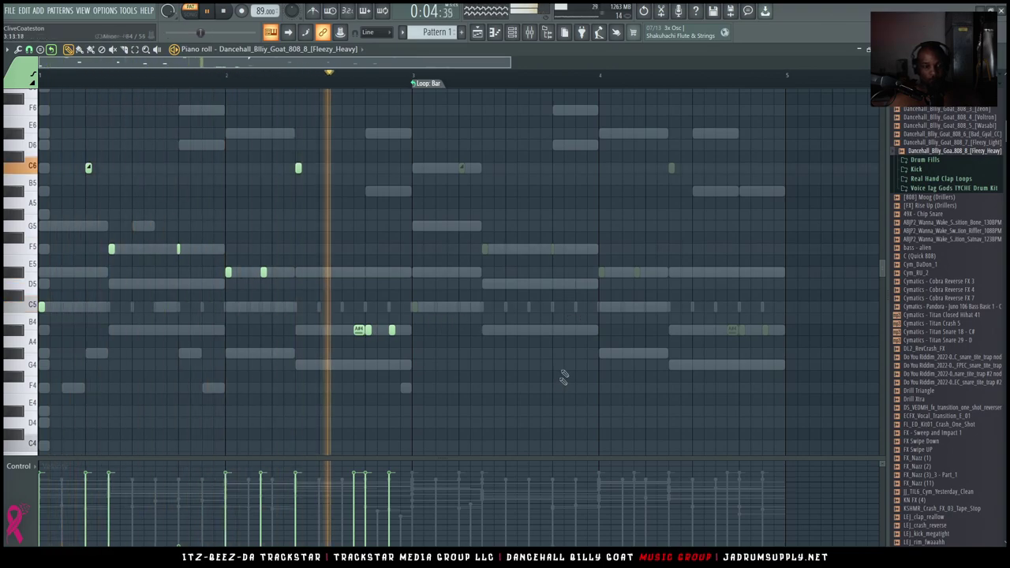
scroll(562, 383, "up", 1)
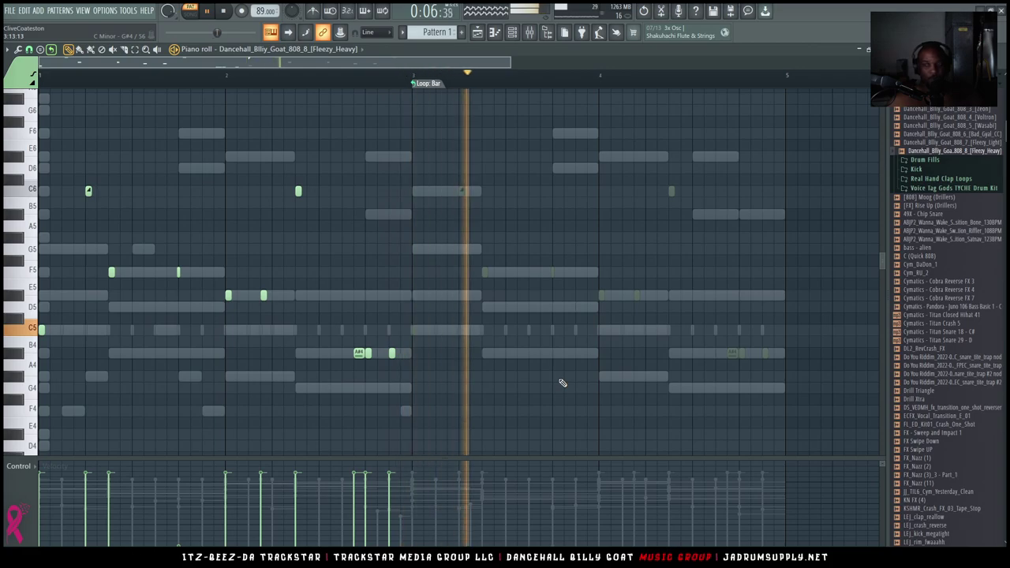
key("space")
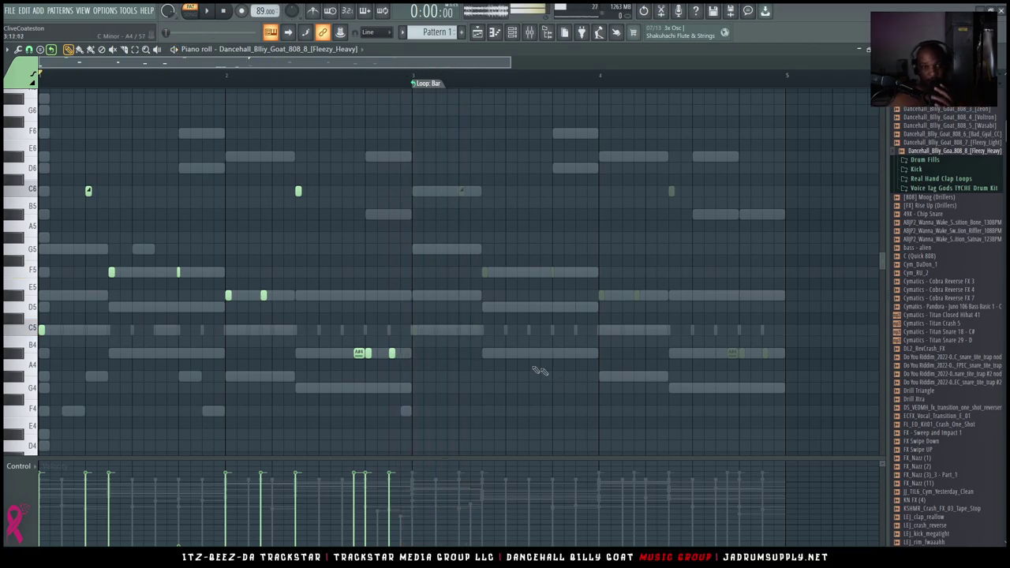
left_click(512, 31)
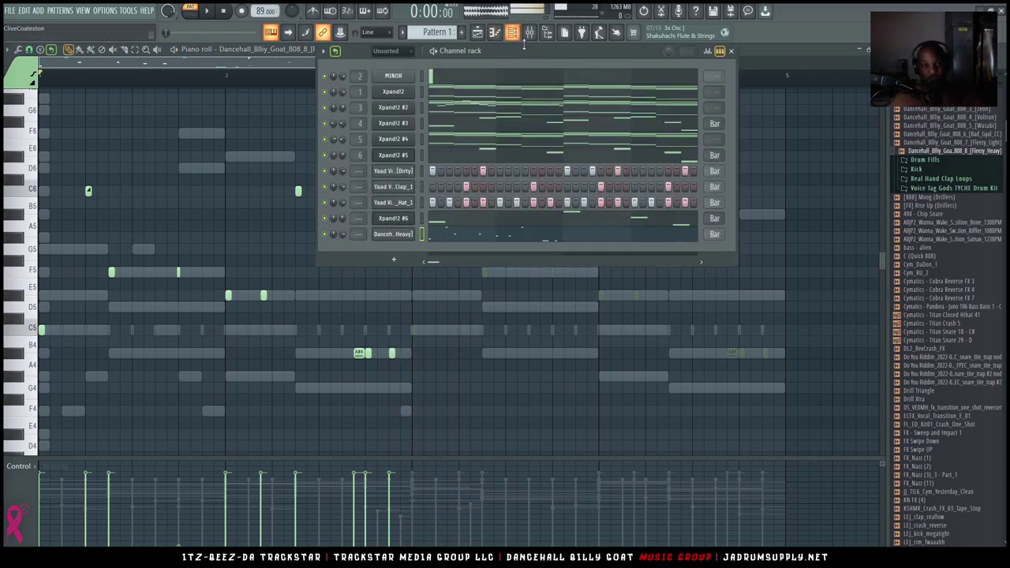